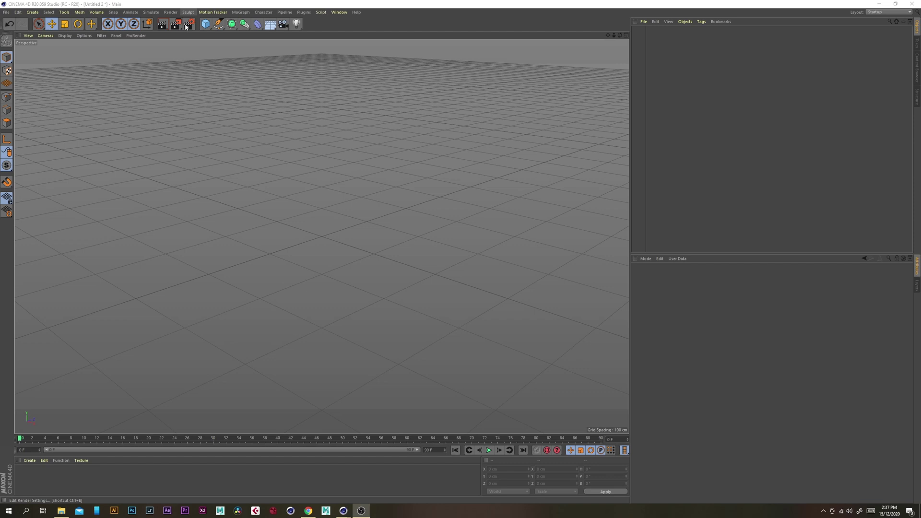
Add a sphere and rename it Cloner Object
click(205, 23)
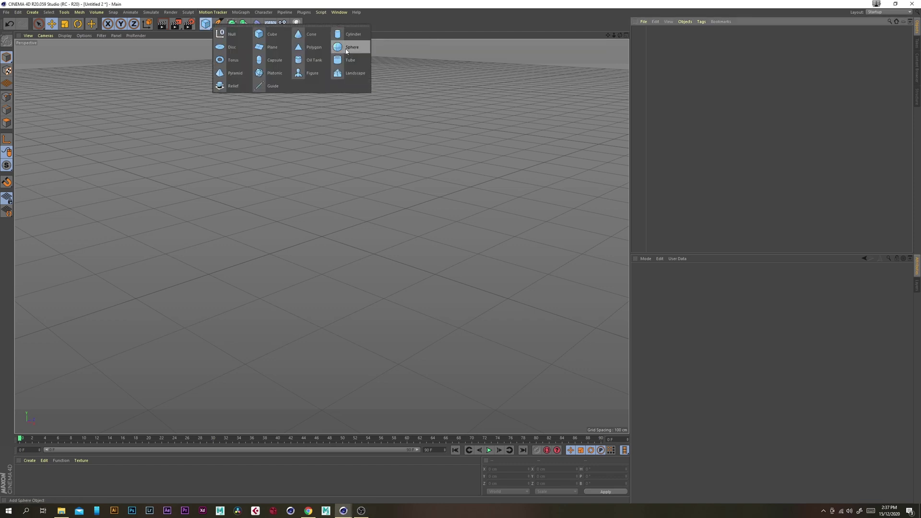
click(346, 51)
double_click(652, 30)
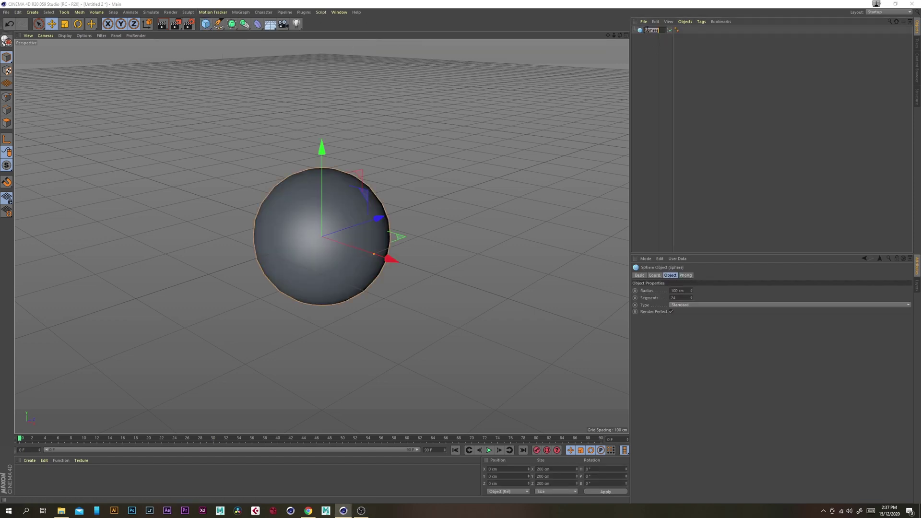
text(Flo)
key(Return)
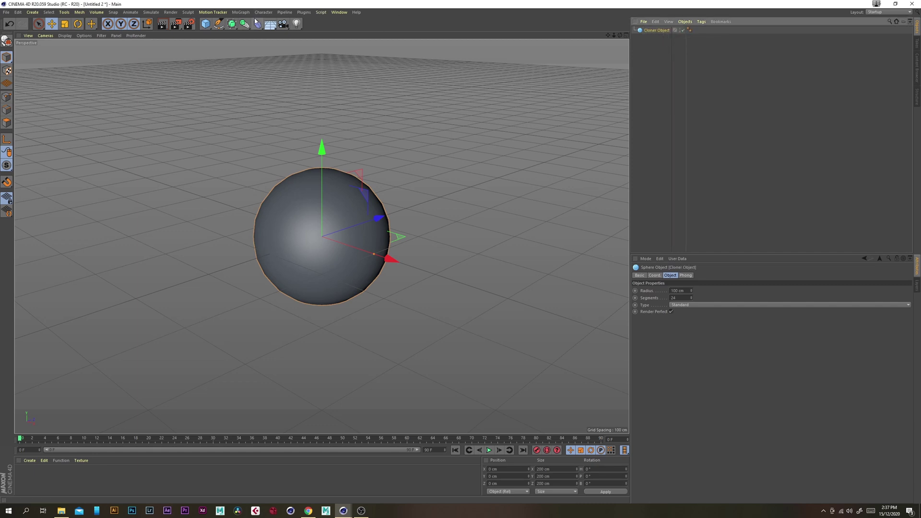
Add a MoGraph Cloner in Object mode, using Cloner Object as its surface
click(241, 13)
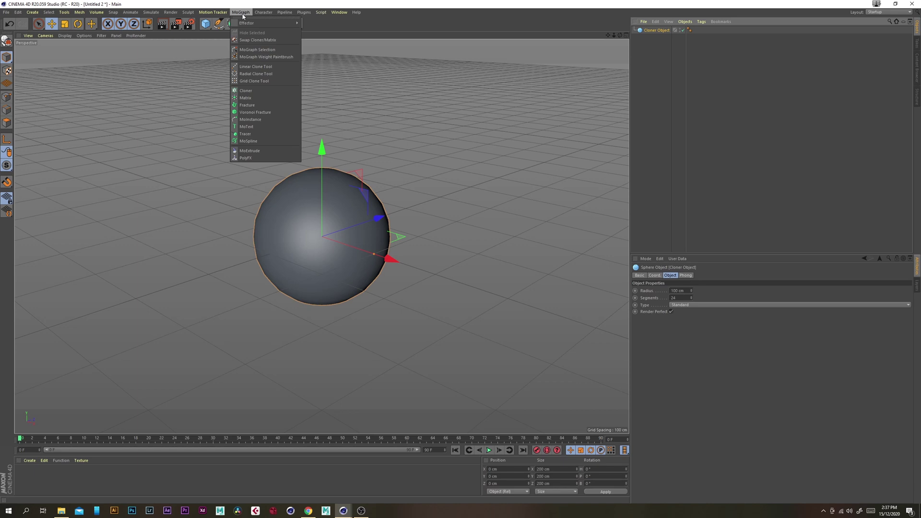
click(250, 90)
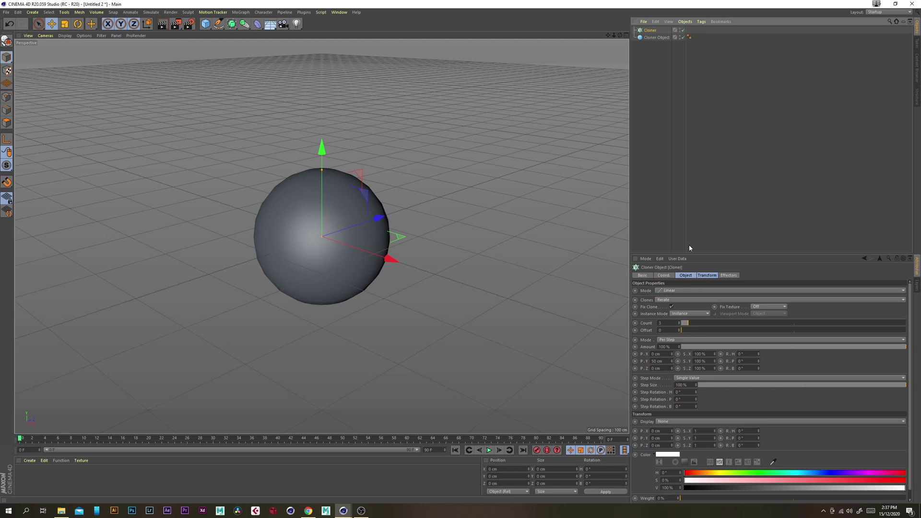
drag(691, 256, 674, 107)
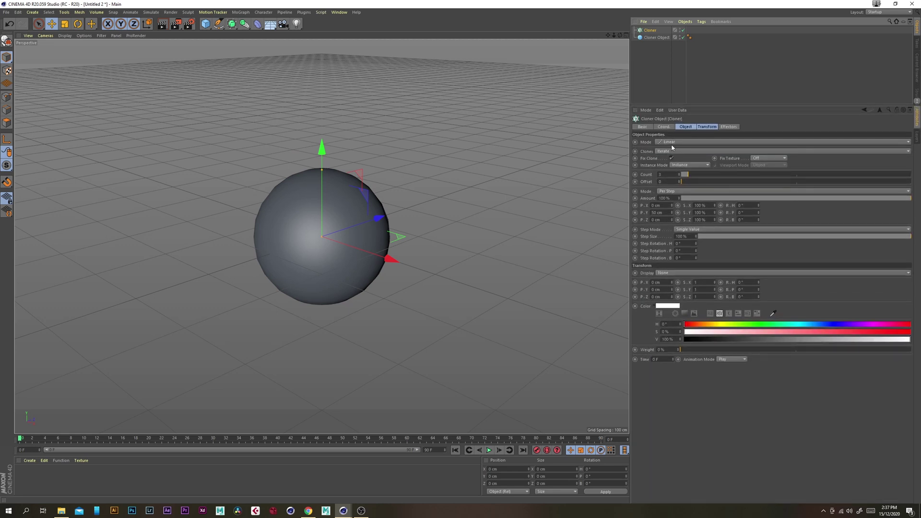
click(669, 143)
click(670, 143)
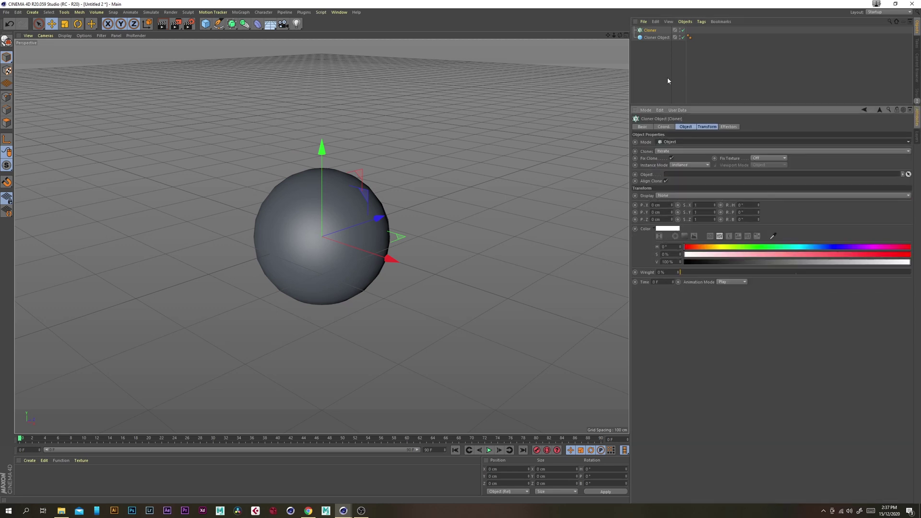
drag(655, 37, 685, 175)
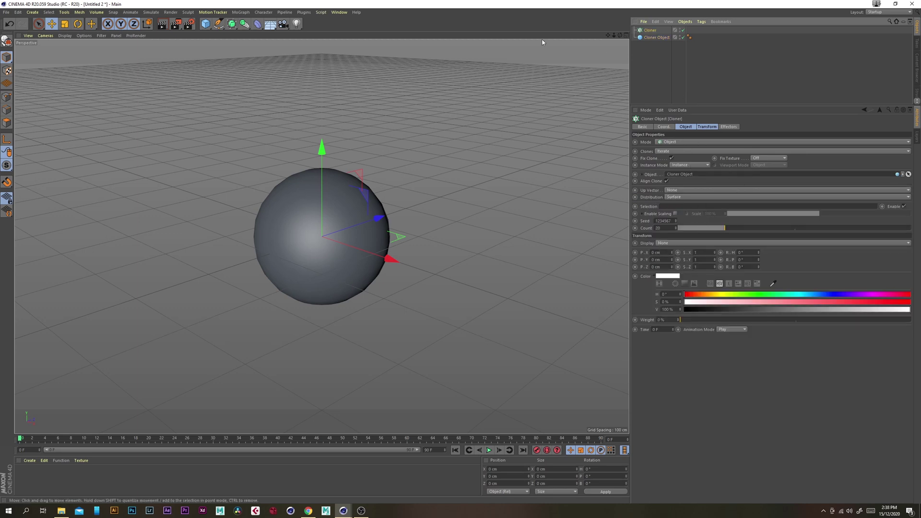
Add a 5 cm radius sphere inside the Cloner as the clone shape
click(206, 24)
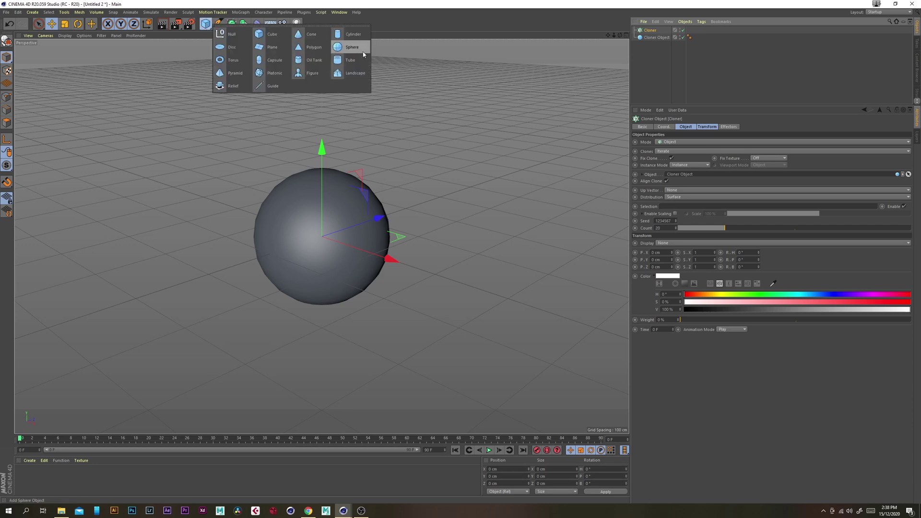
click(362, 54)
drag(650, 30, 651, 39)
click(677, 142)
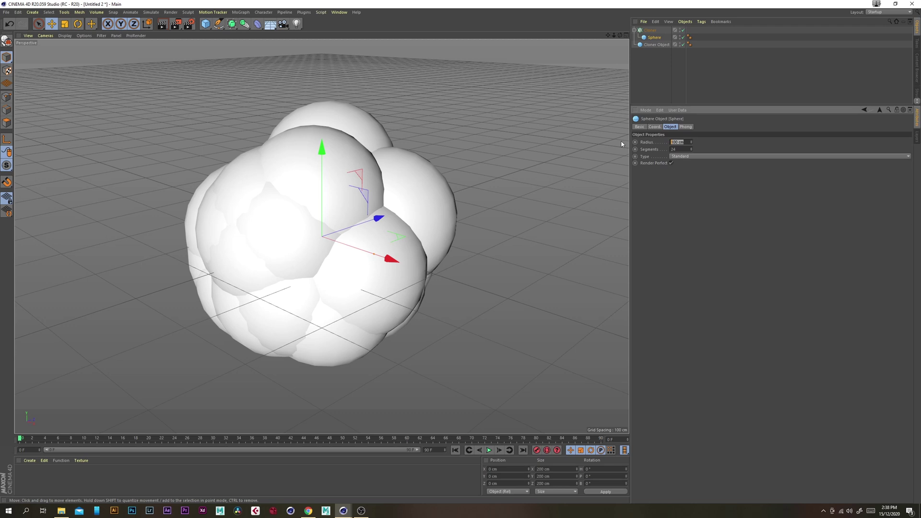
text(5)
key(Return)
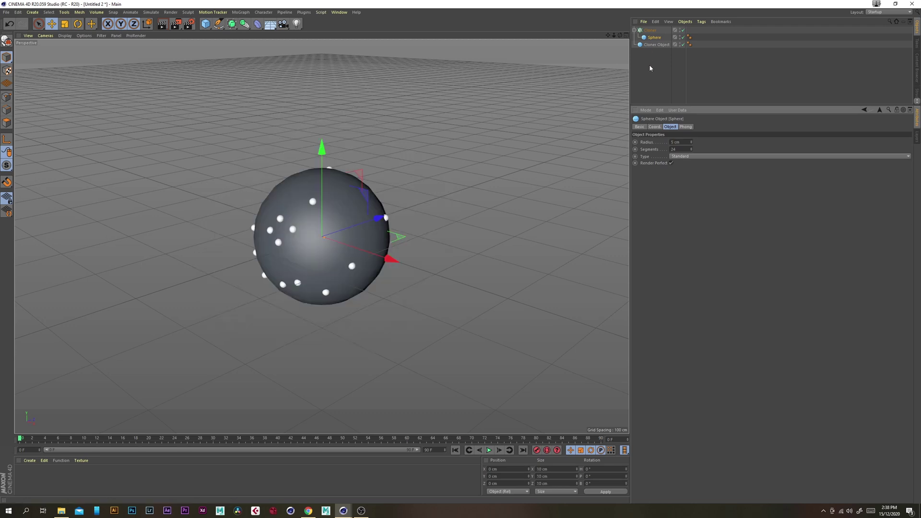
click(650, 61)
Set the Cloner's clone count to 32
click(652, 31)
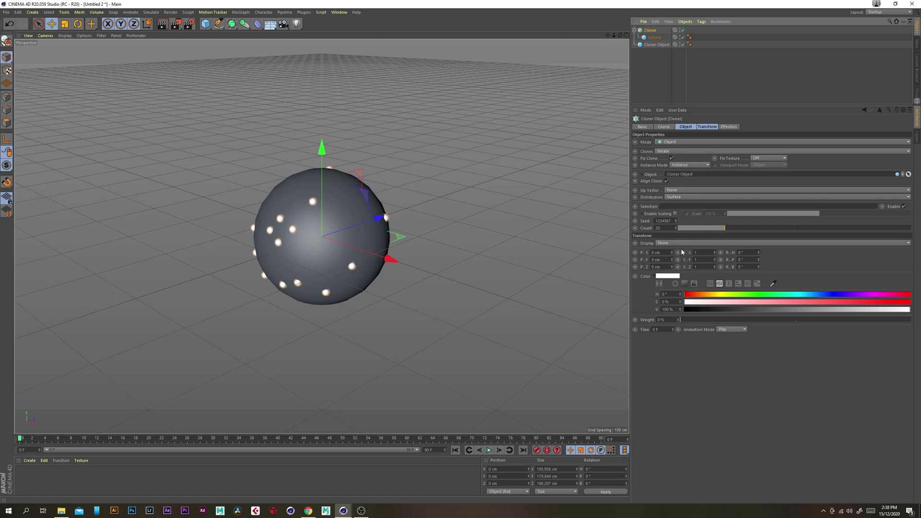
click(670, 228)
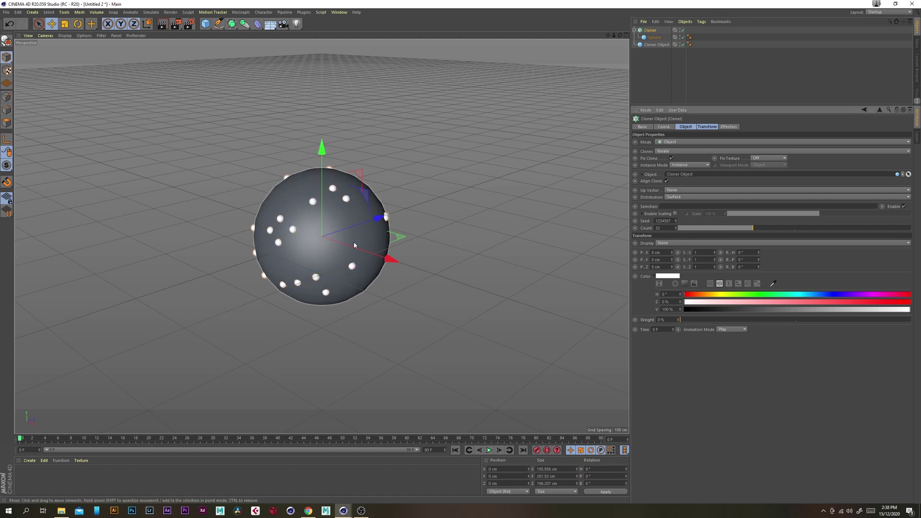
alt+drag(353, 242, 338, 254)
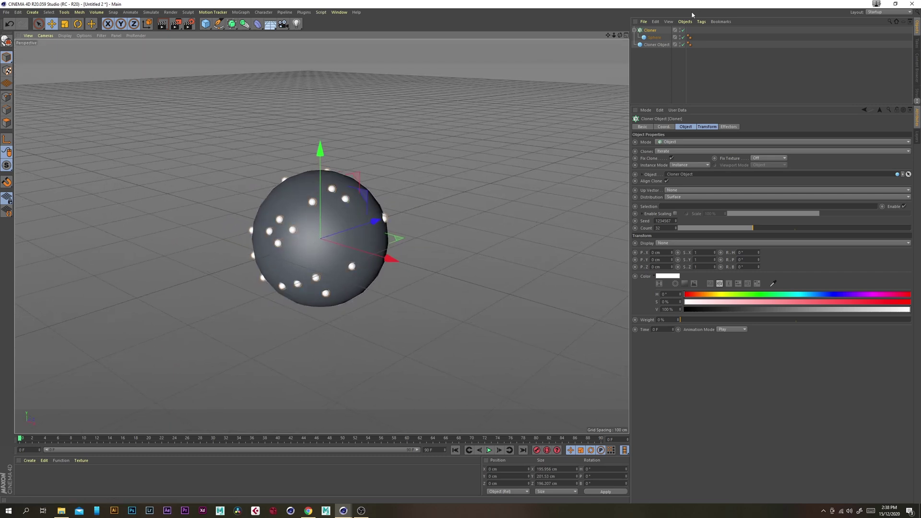
click(647, 76)
Make Cloner Object an Icosahedron sphere with Render Perfect turned off
click(653, 45)
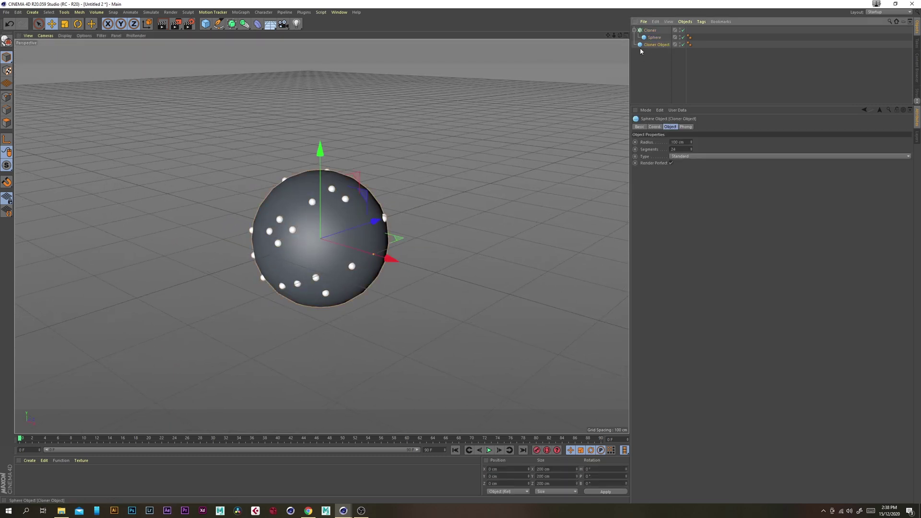
click(671, 164)
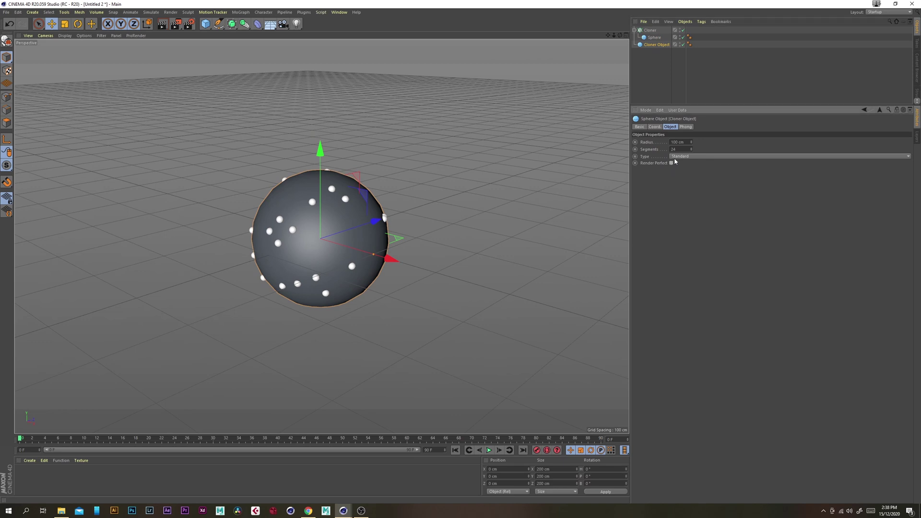
click(489, 450)
click(489, 450)
click(454, 450)
click(691, 157)
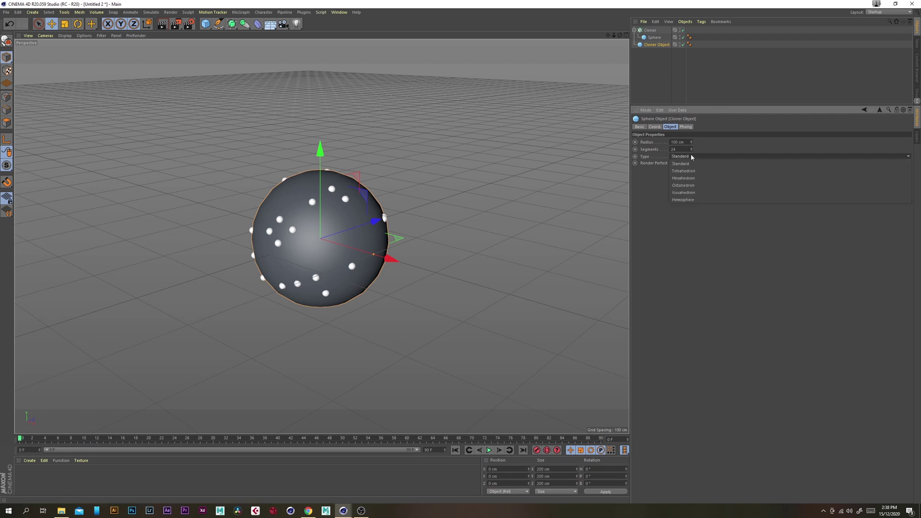
click(701, 197)
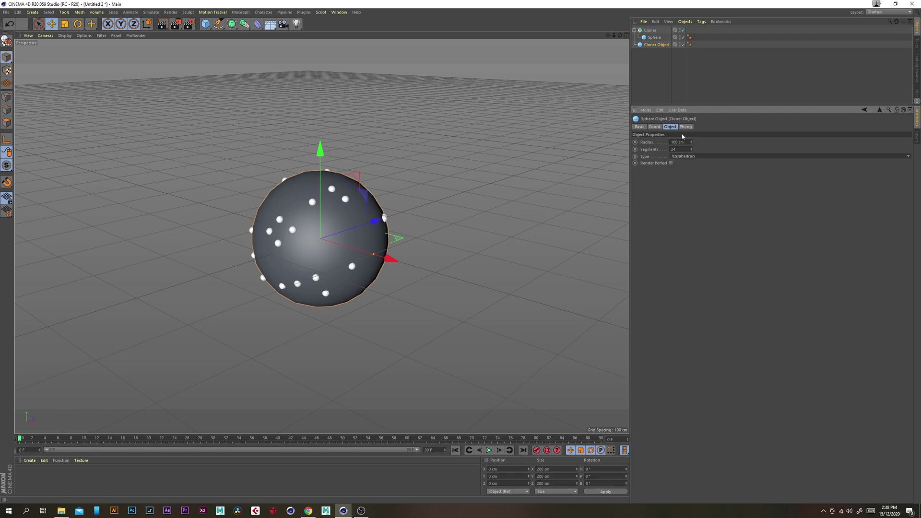
click(651, 95)
alt+drag(401, 219, 351, 257)
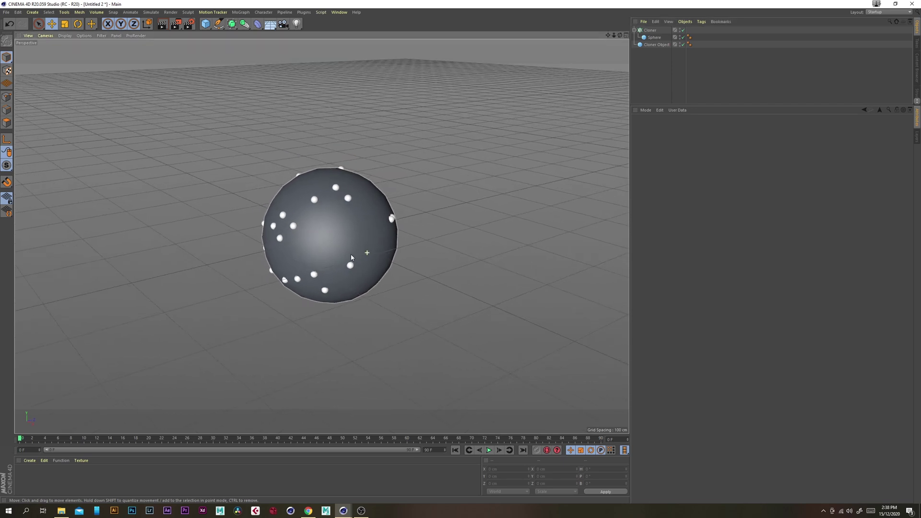
Duplicate the Cloner and set the copy, Cloner.1, to 20 clones
click(650, 30)
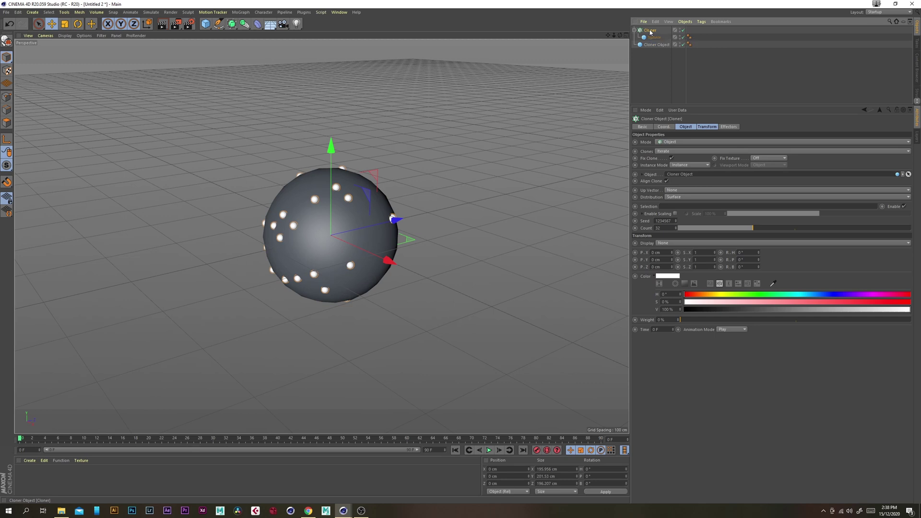
key(ctrl+c)
key(ctrl+v)
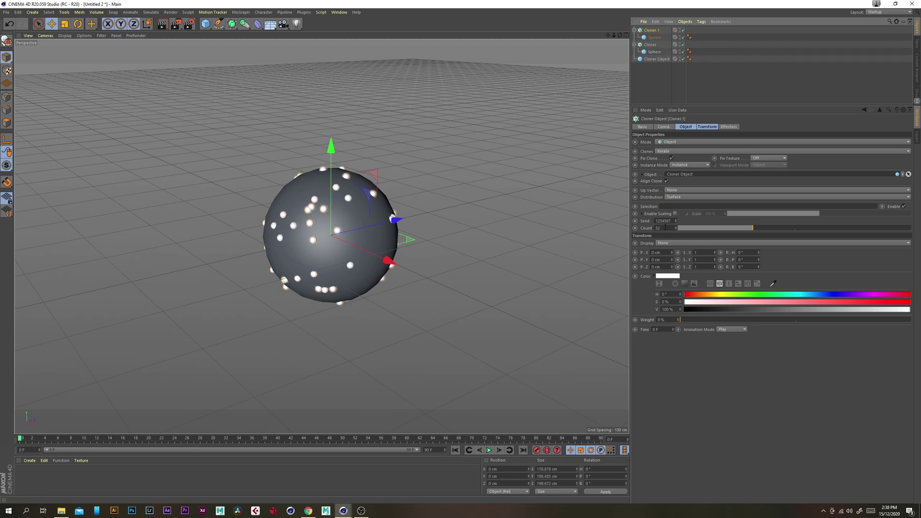
double_click(665, 227)
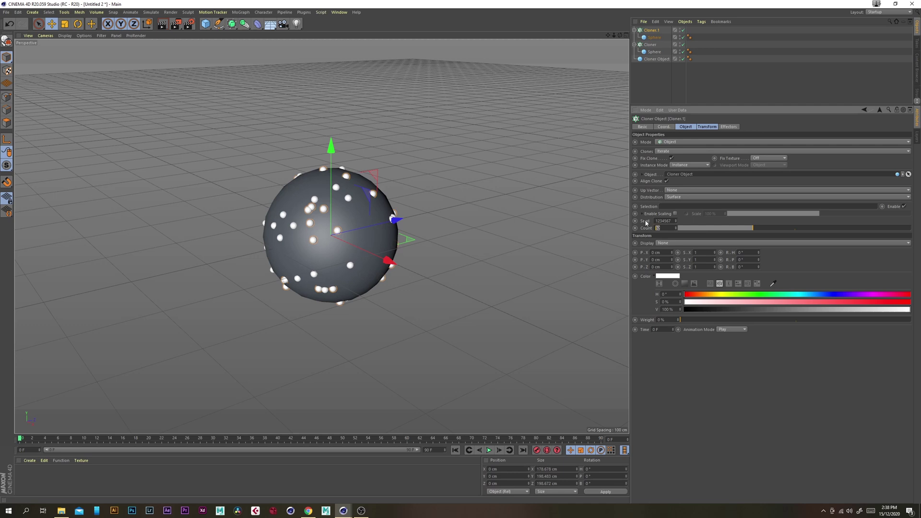
key(Return)
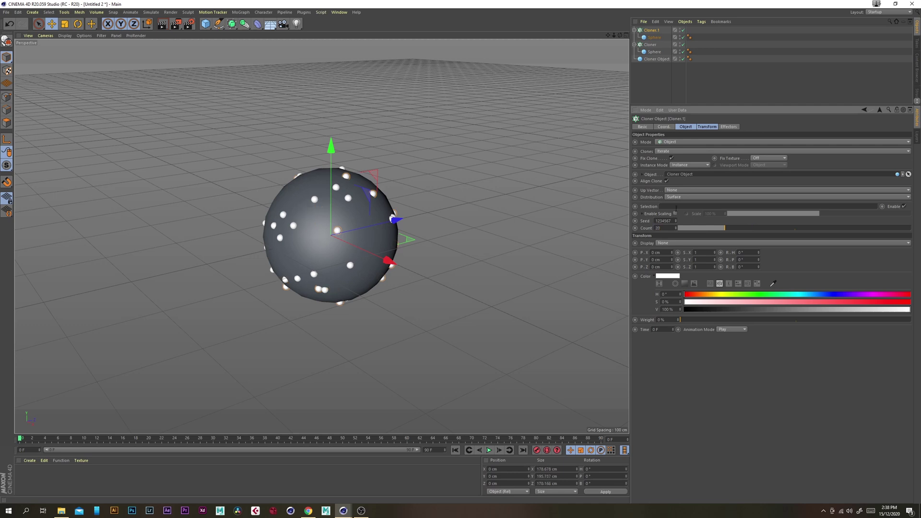
Set the radius of Cloner.1's sphere to 10 cm
click(654, 38)
double_click(684, 141)
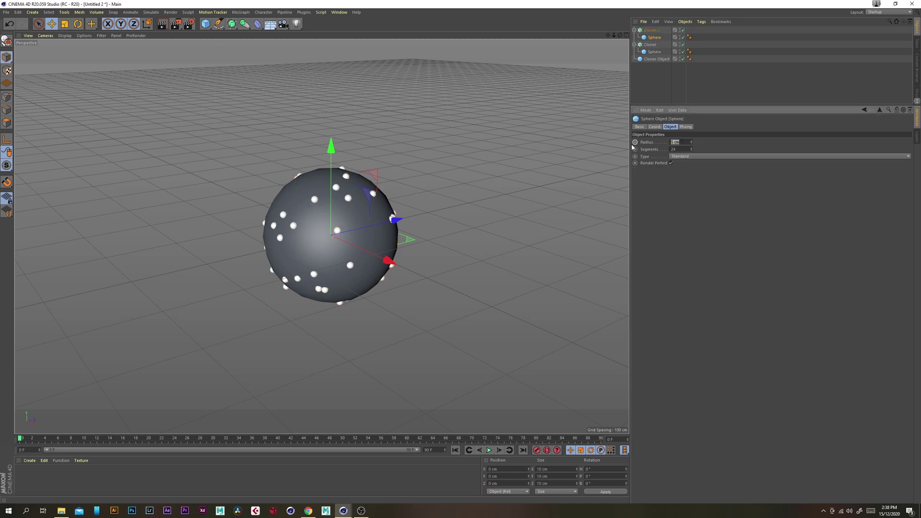
text(10)
key(Return)
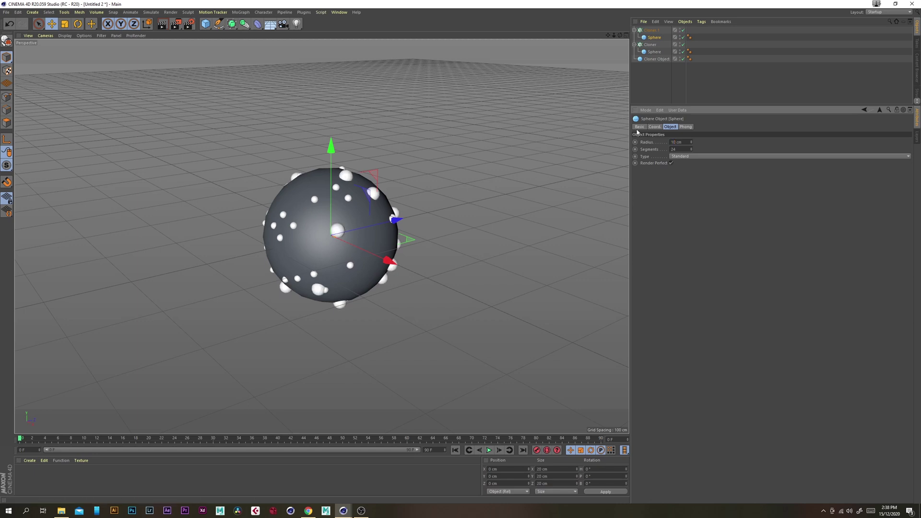
click(654, 82)
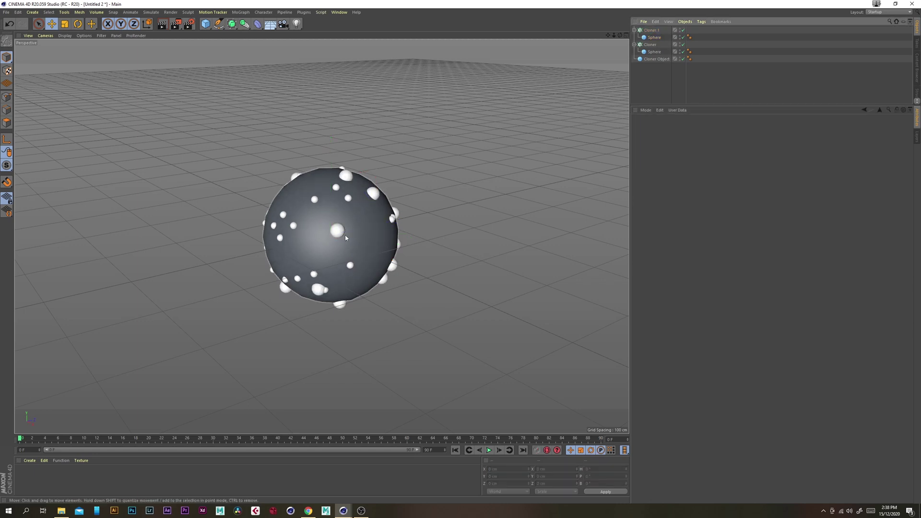
alt+drag(345, 237, 354, 235)
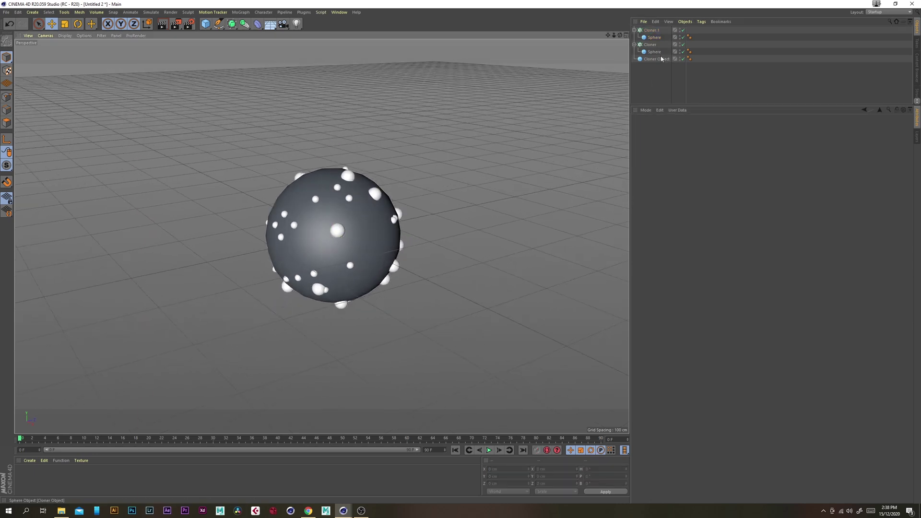
Change Cloner.1's seed to rearrange the larger clones
click(651, 31)
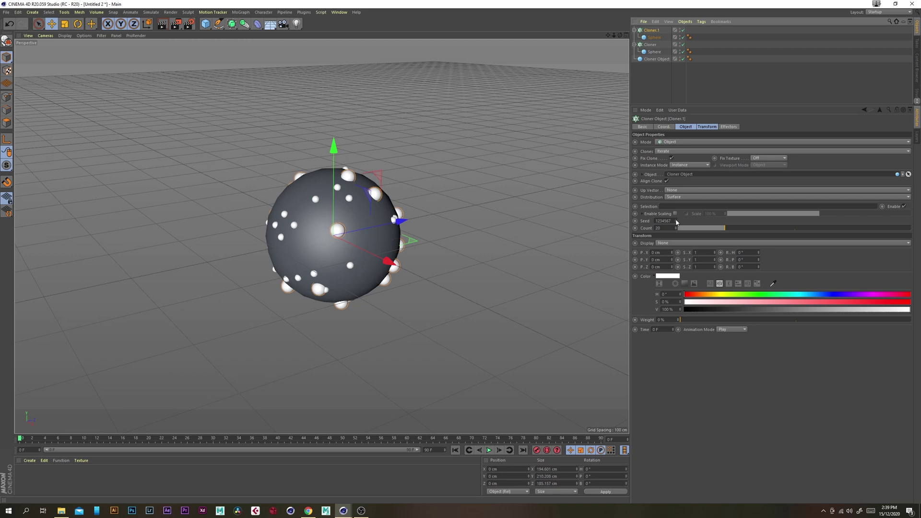
click(676, 221)
click(650, 76)
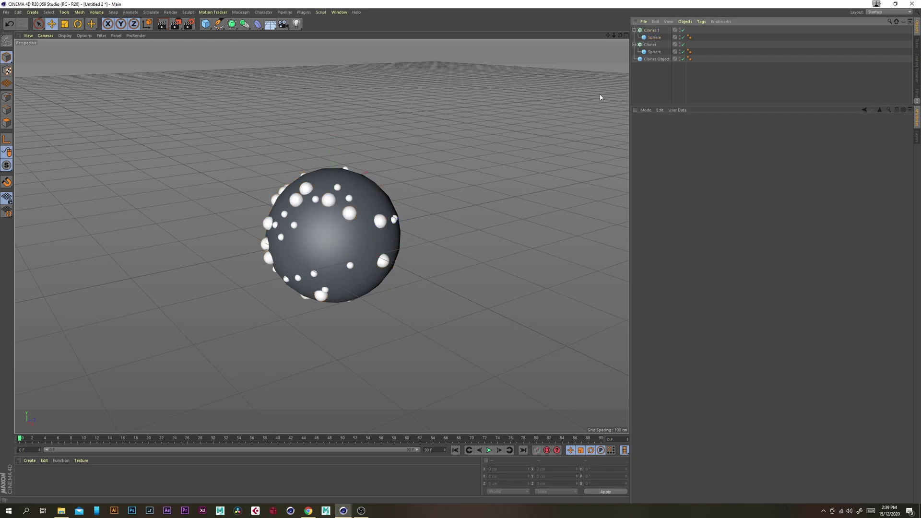
alt+drag(601, 92, 626, 102)
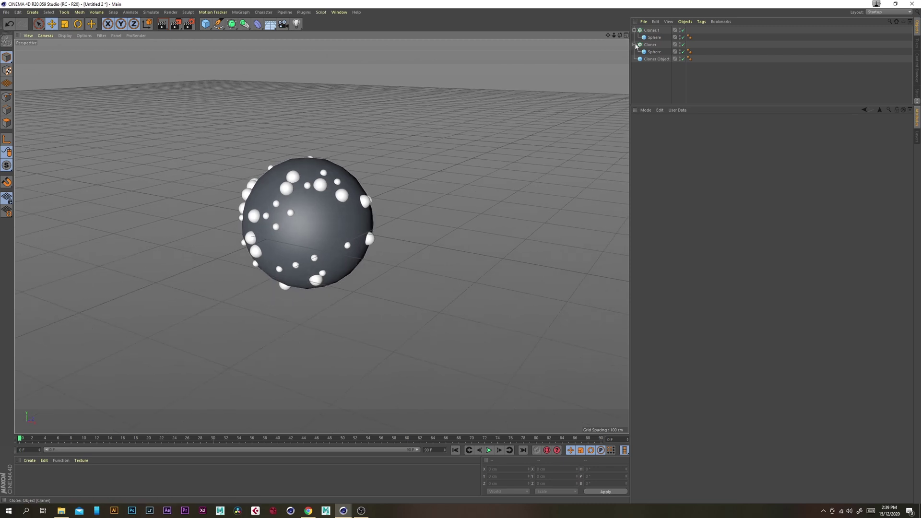
Collapse and select Cloner.1 and Cloner, then group them under a new null with Alt+G
click(634, 30)
click(634, 37)
click(651, 30)
ctrl+click(650, 37)
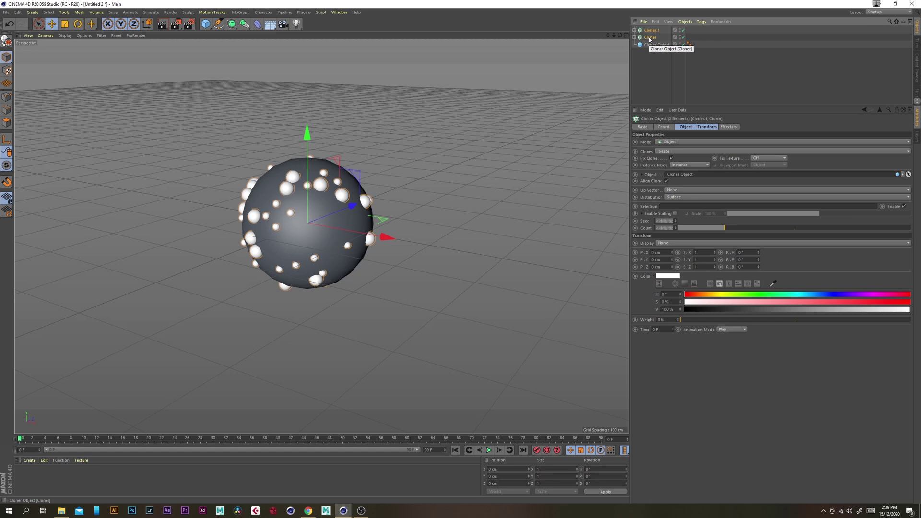
key(alt+g)
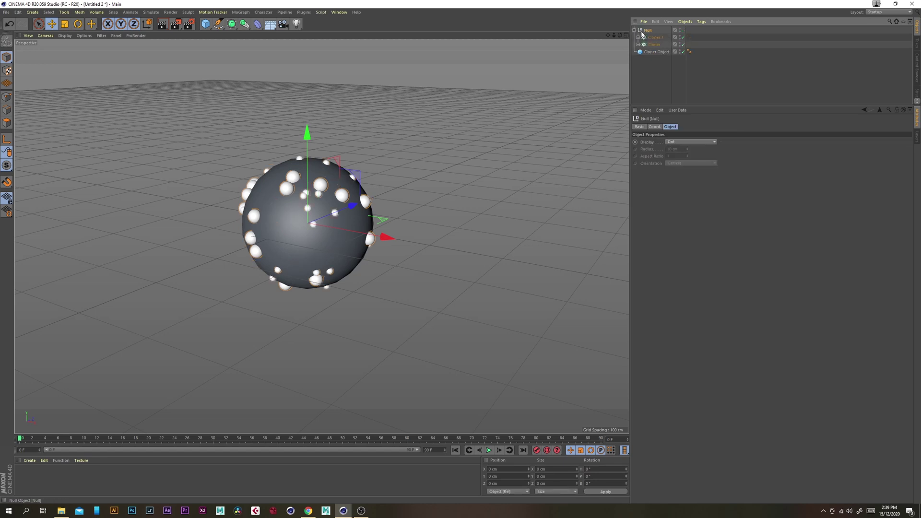
Rename the null to 'Cloners' and reselect both cloners inside it
double_click(648, 30)
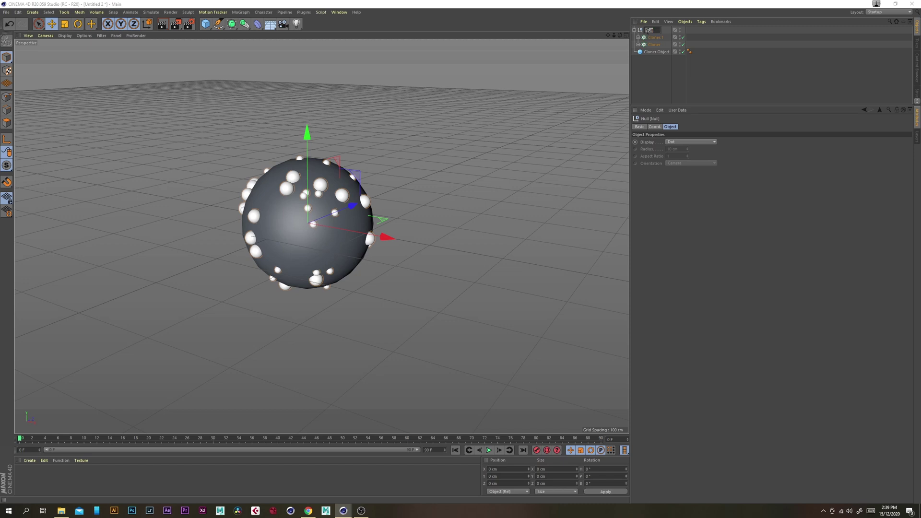
text(Cloners)
key(Return)
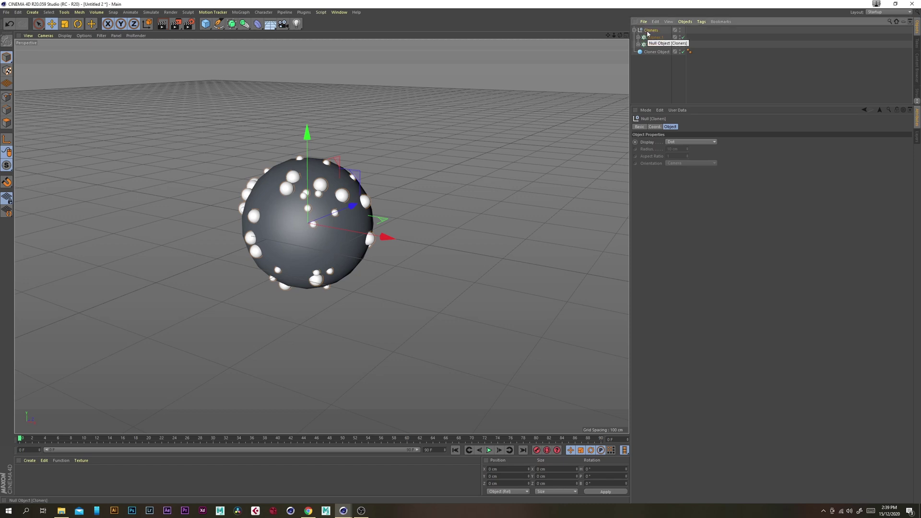
click(651, 32)
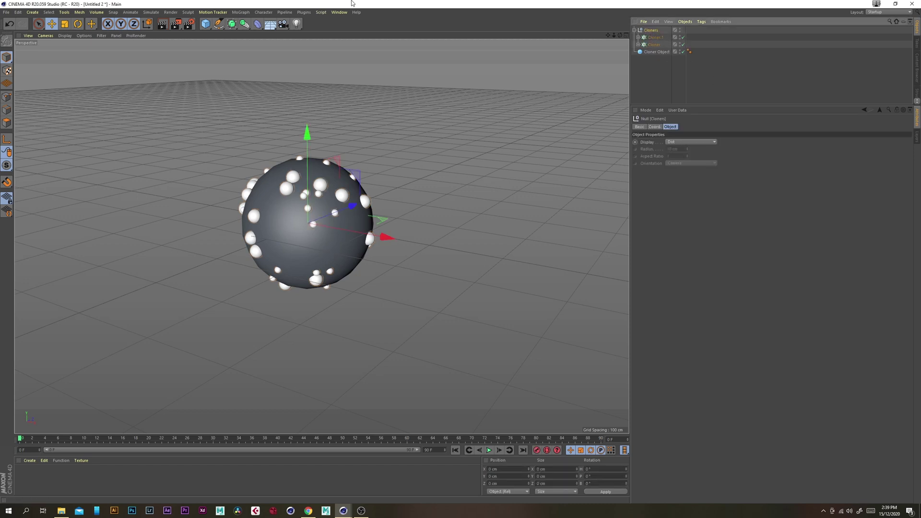
click(654, 37)
shift+click(655, 44)
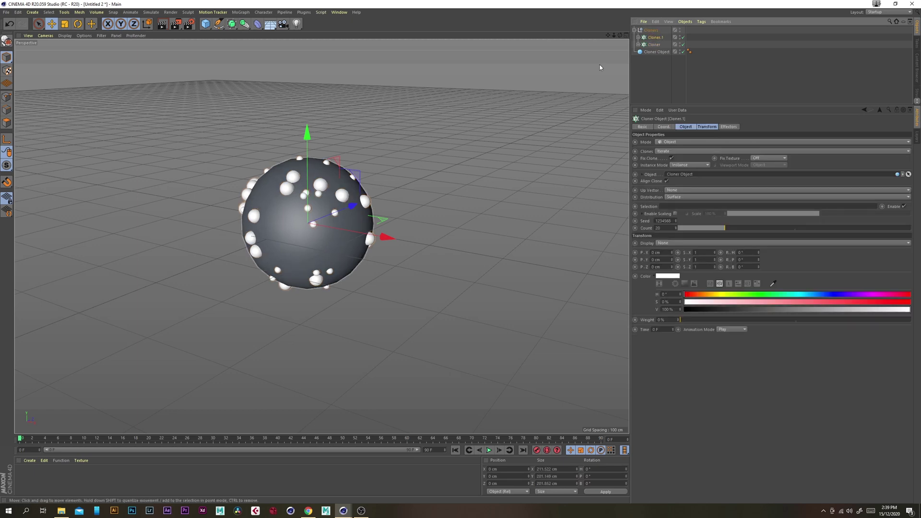
Add a Formula effector with position P.X 0 cm and P.Z 100 cm
click(242, 12)
mouse_move(246, 27)
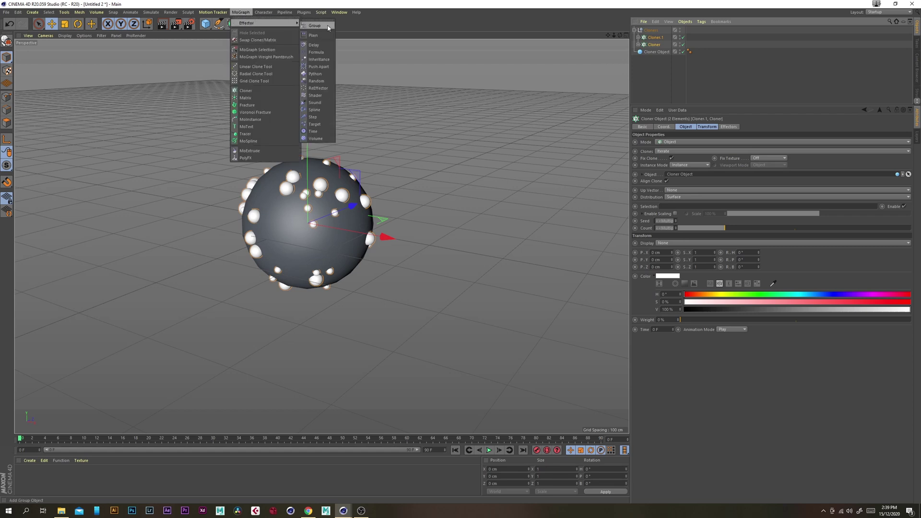
click(316, 52)
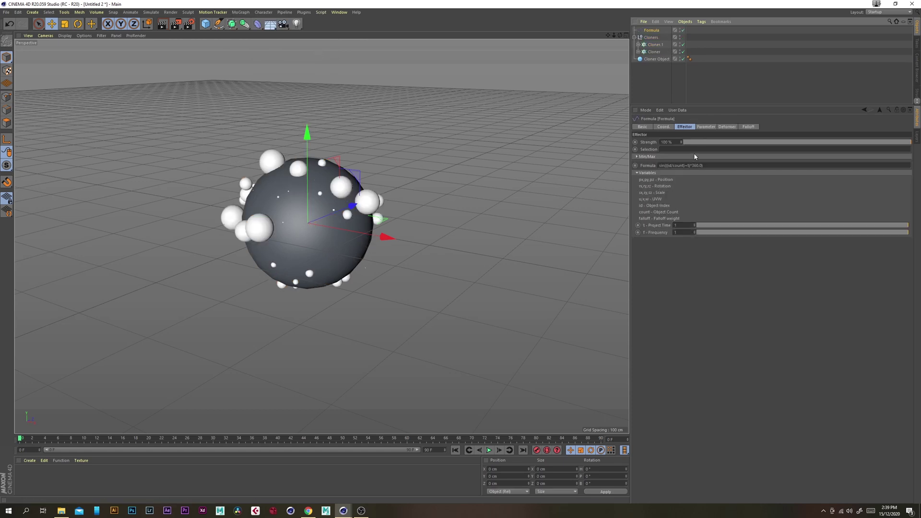
click(706, 127)
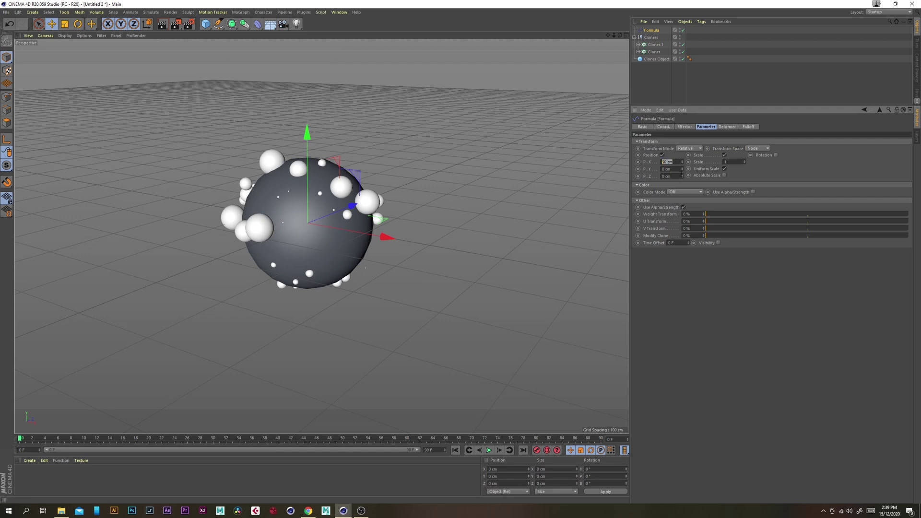
key(Tab)
key(Tab)
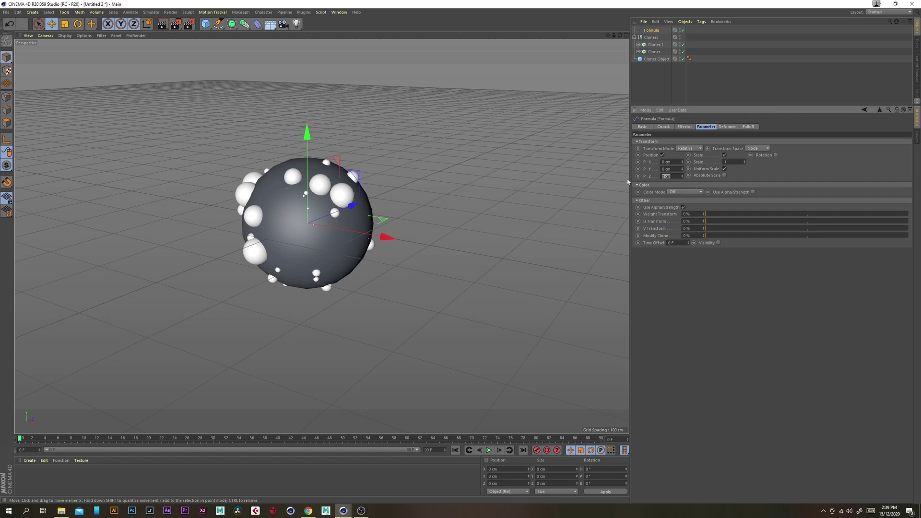
key(Return)
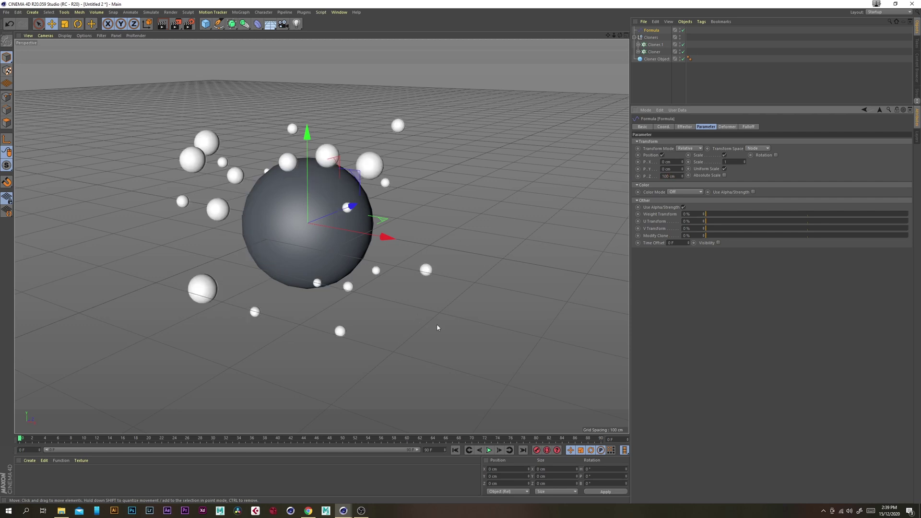
Turn off the Formula effector's Scale and preview the pulsing clones
key(F8)
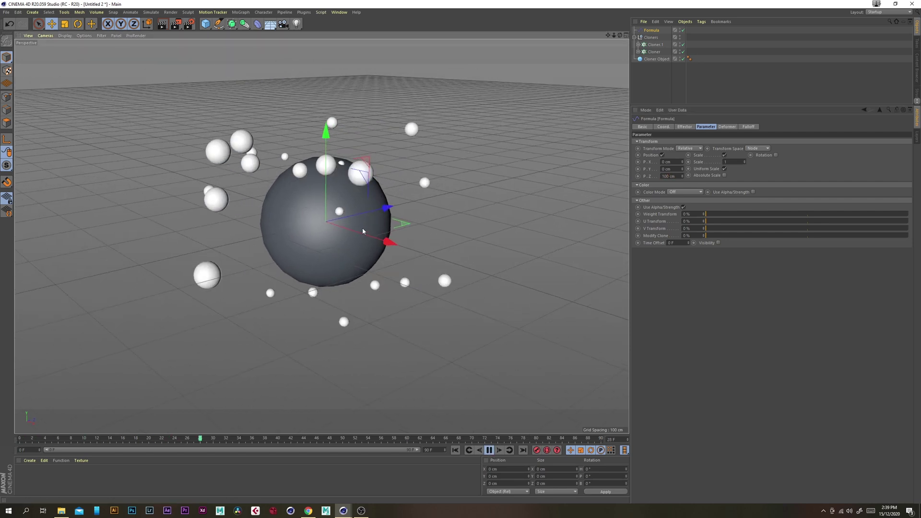
alt+drag(362, 232, 338, 216)
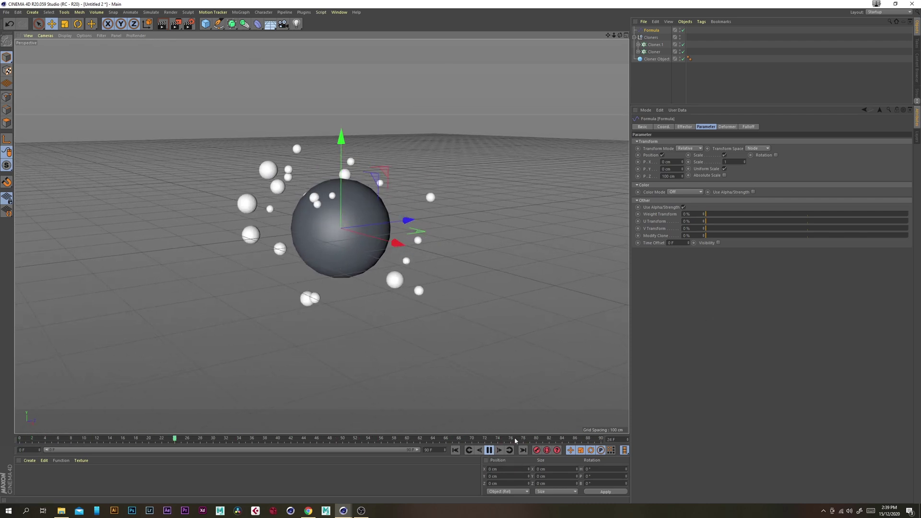
click(489, 450)
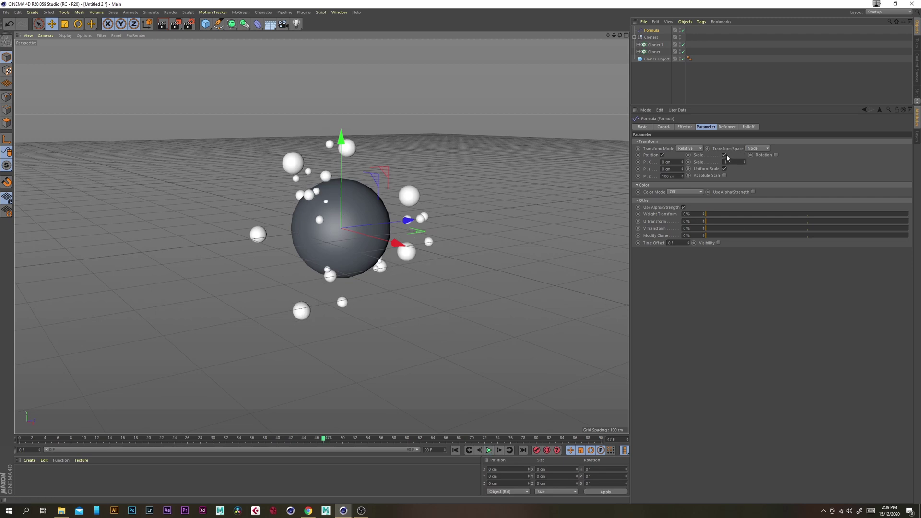
click(725, 155)
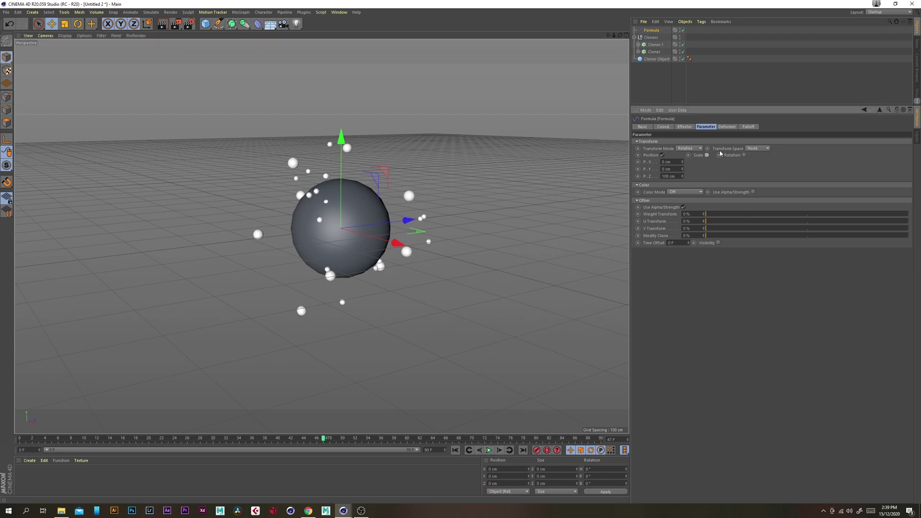
click(456, 450)
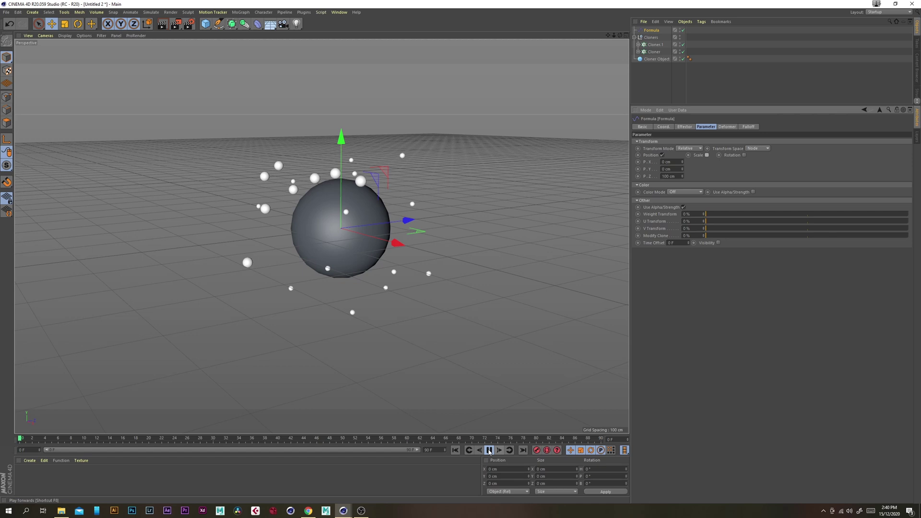
click(489, 450)
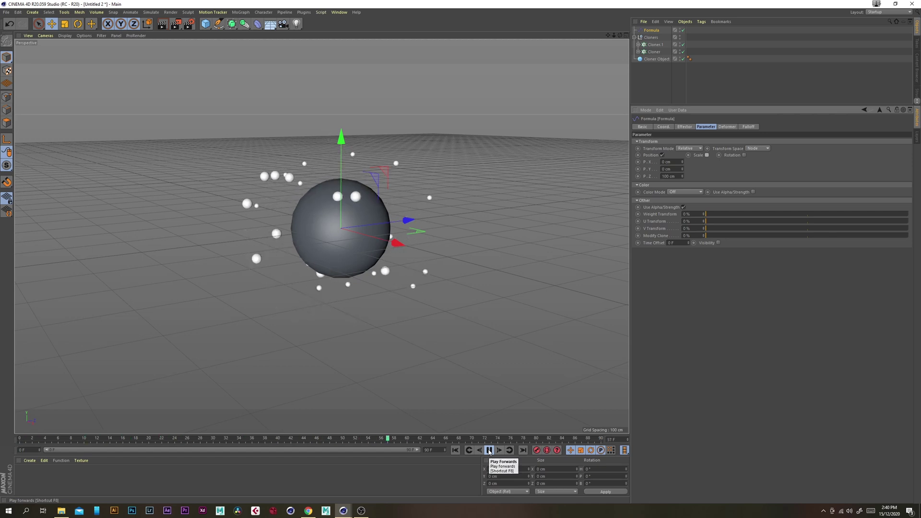
click(489, 450)
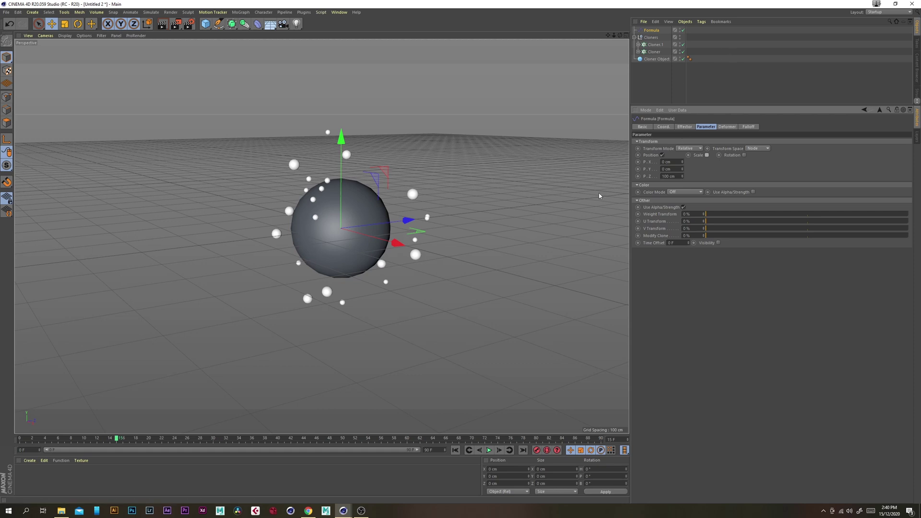
Set the Formula effector's Project Time to 0.5 and preview the slower motion
click(686, 127)
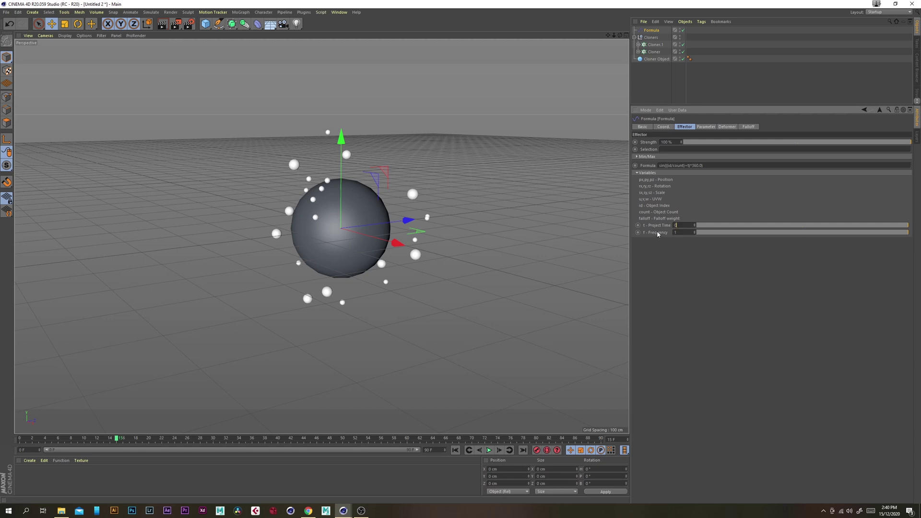
key(Return)
click(456, 450)
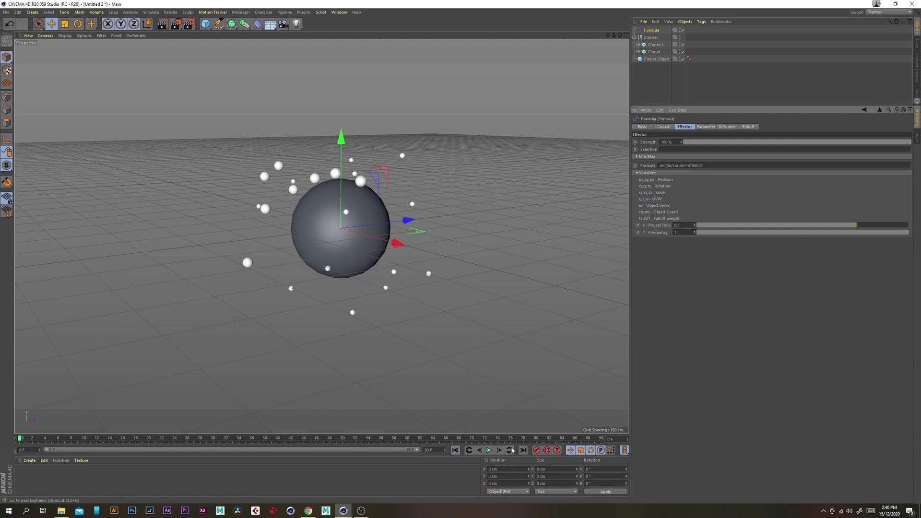
click(489, 450)
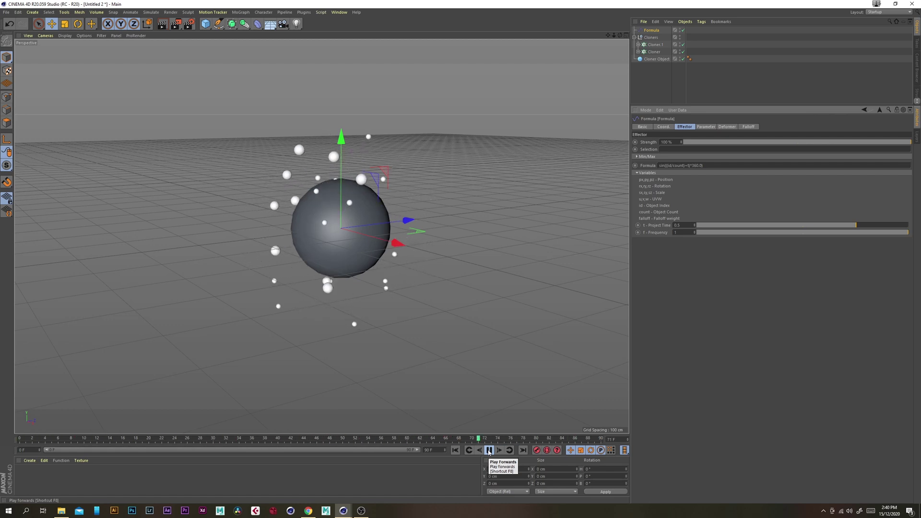
click(489, 450)
Set the animation end frame to 120 F, extend the preview range and play
double_click(432, 450)
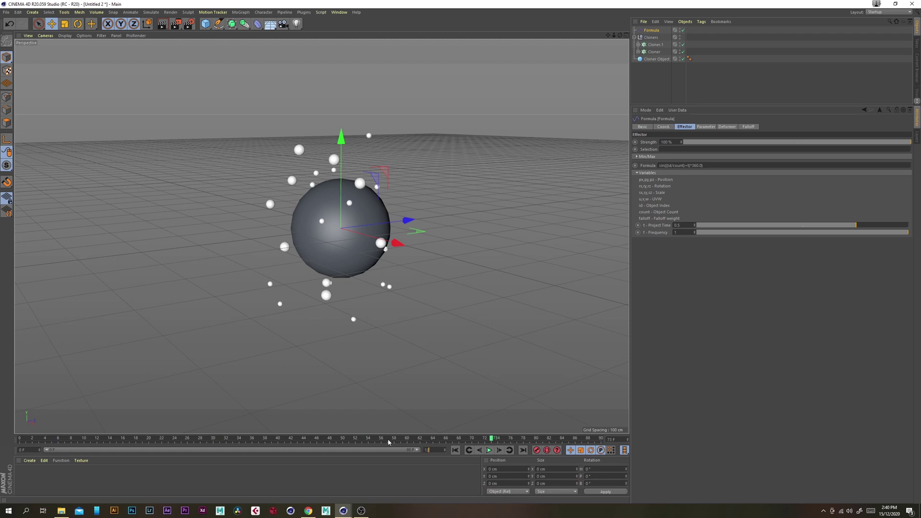
key(Return)
drag(324, 450, 417, 450)
click(454, 450)
click(489, 450)
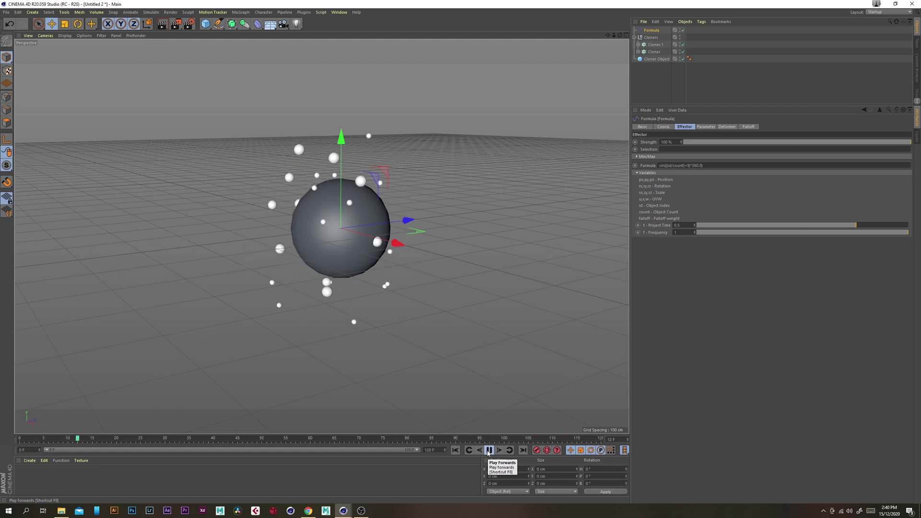
key(shift+f)
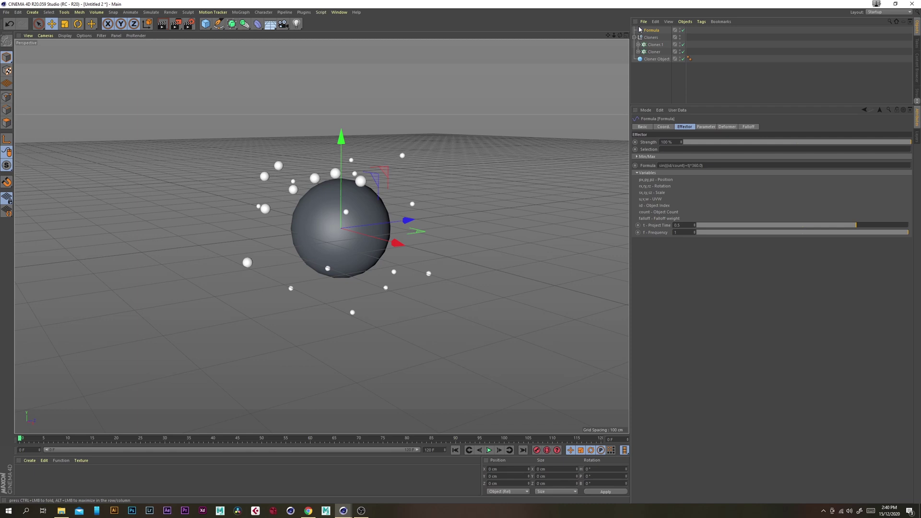
click(706, 126)
click(684, 126)
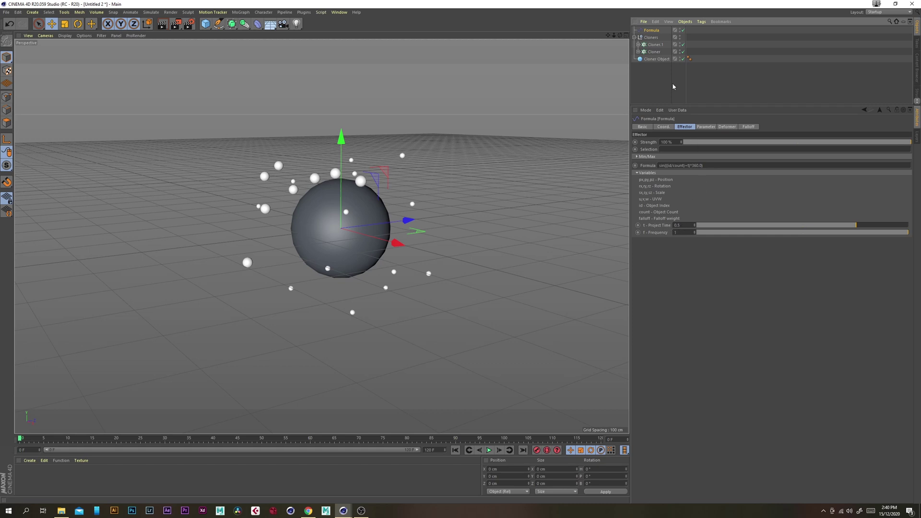
Select both cloners and add a Random effector to them
click(654, 81)
click(652, 30)
click(654, 45)
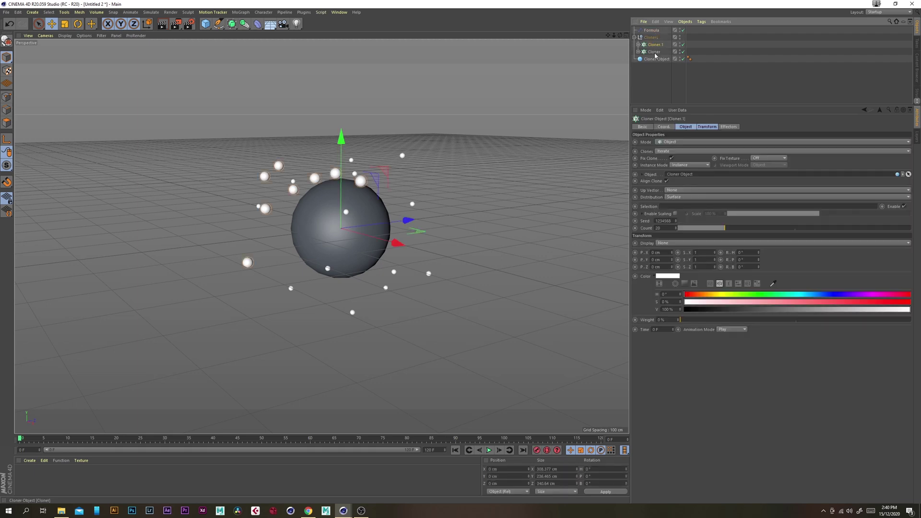
ctrl+click(654, 51)
click(241, 12)
mouse_move(249, 22)
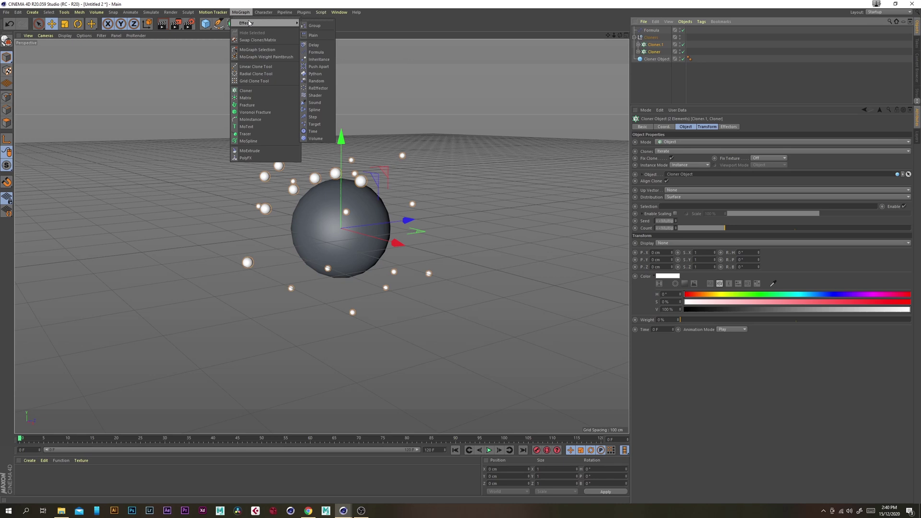
click(316, 81)
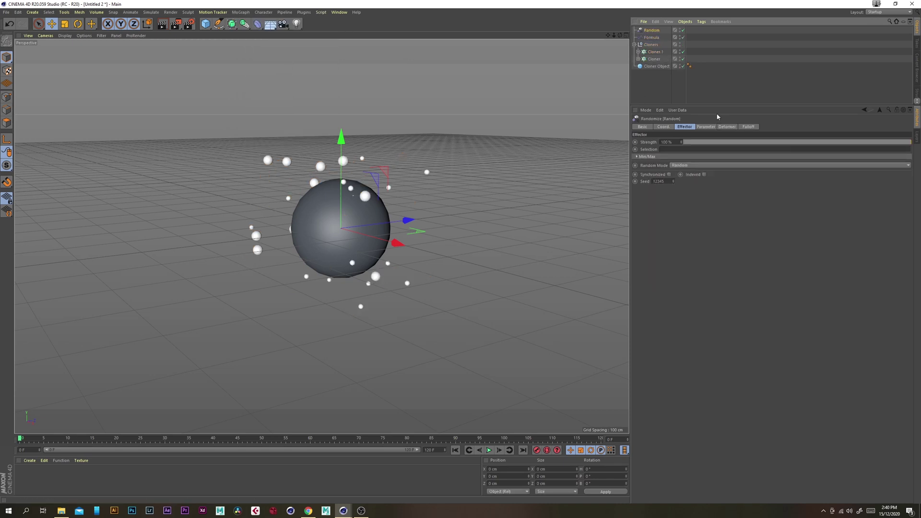
Set the Random effector to uniform Scale only, with Position unchecked
click(706, 127)
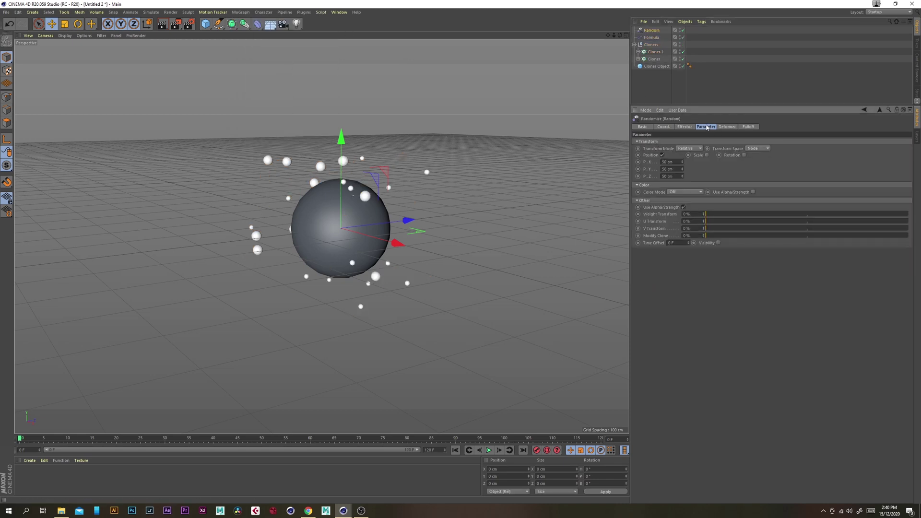
click(662, 155)
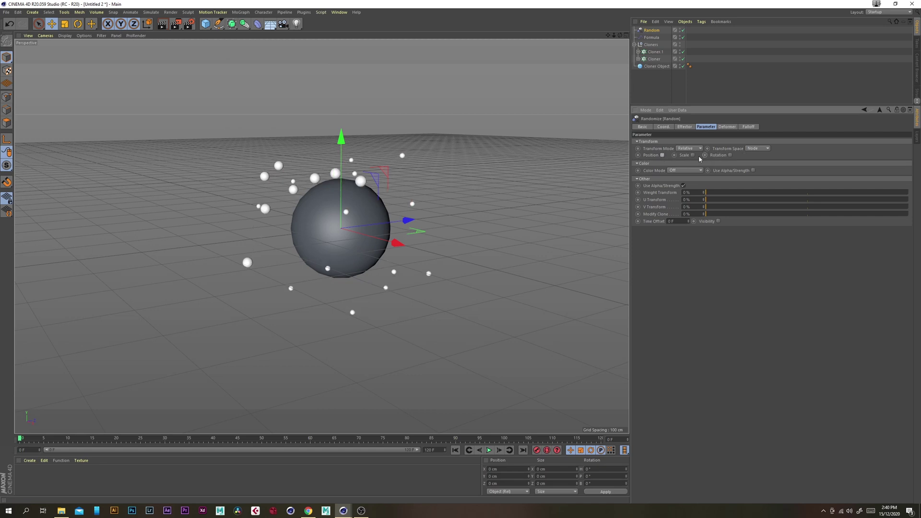
click(706, 155)
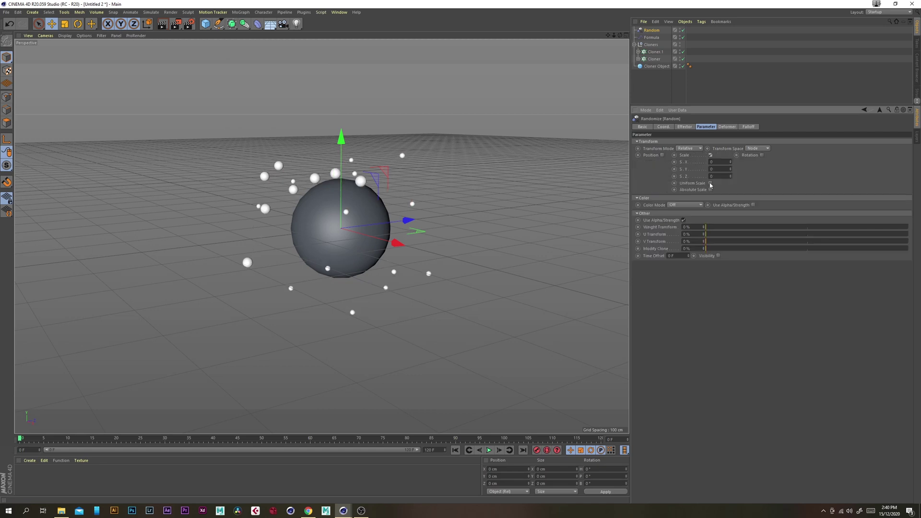
click(710, 183)
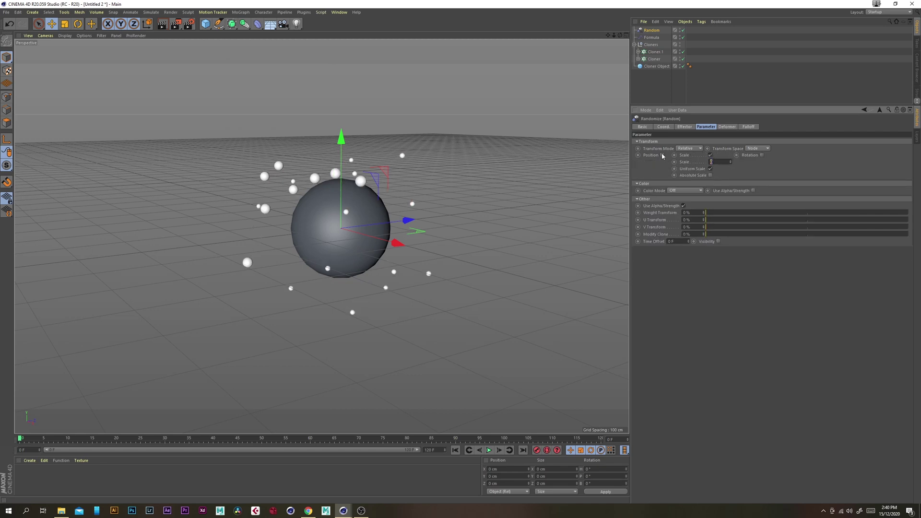
click(663, 93)
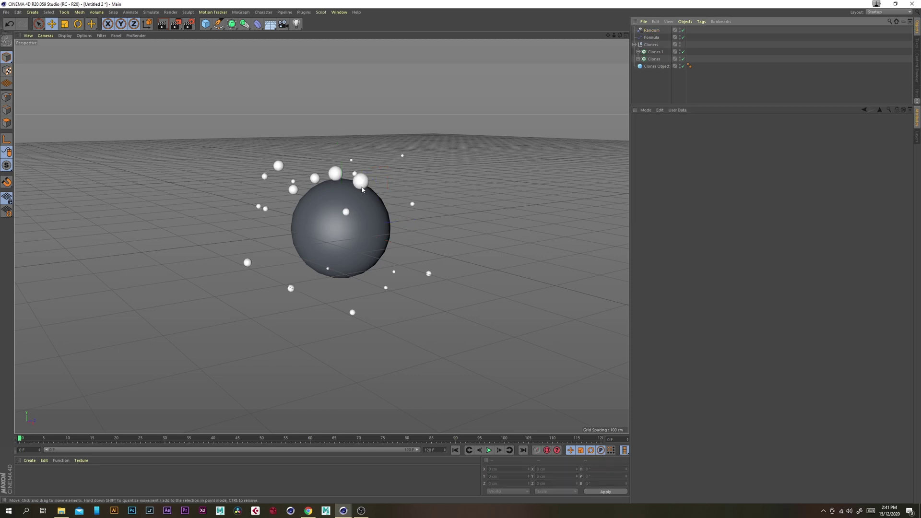
alt+drag(370, 207, 455, 194)
scroll(302, 238, up, 3)
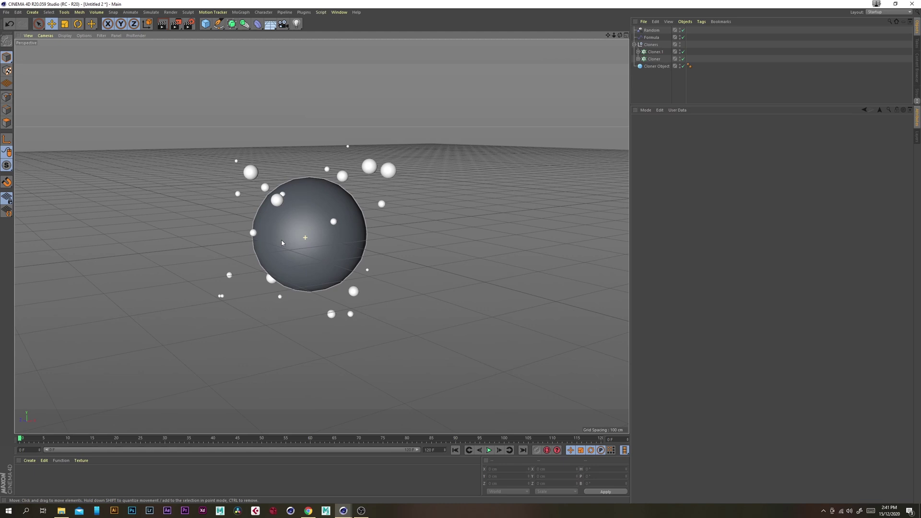
Hide Cloner Object in the viewport and add a new sphere
click(681, 67)
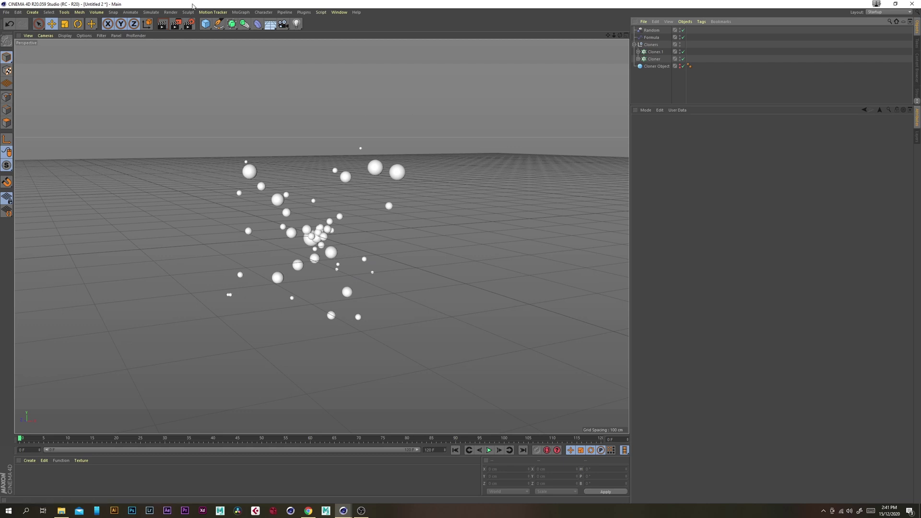
click(209, 25)
click(353, 48)
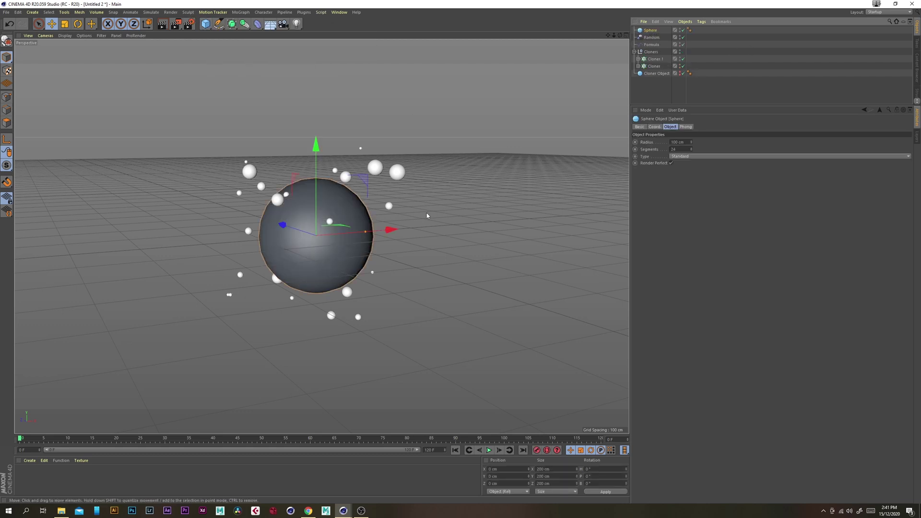
alt+drag(427, 215, 549, 224)
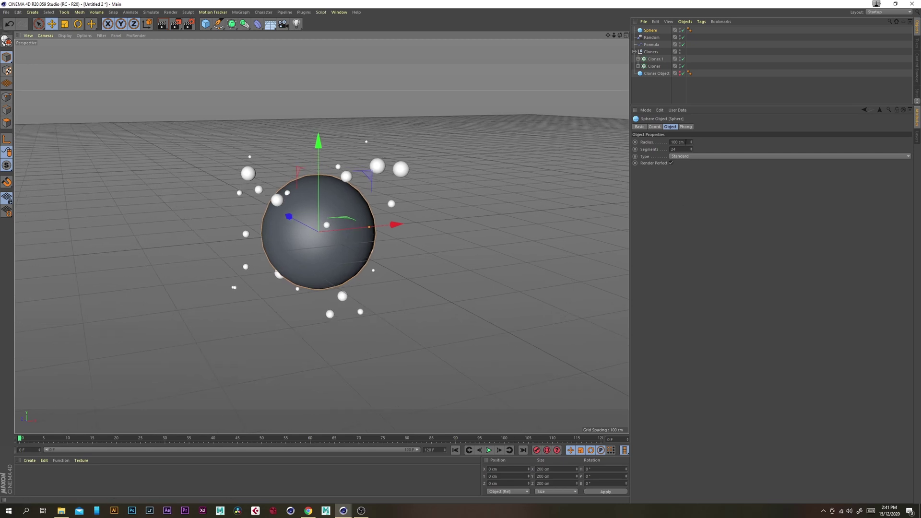
Make the new sphere an Icosahedron, Render Perfect off, 48 segments, 60 cm radius
click(684, 157)
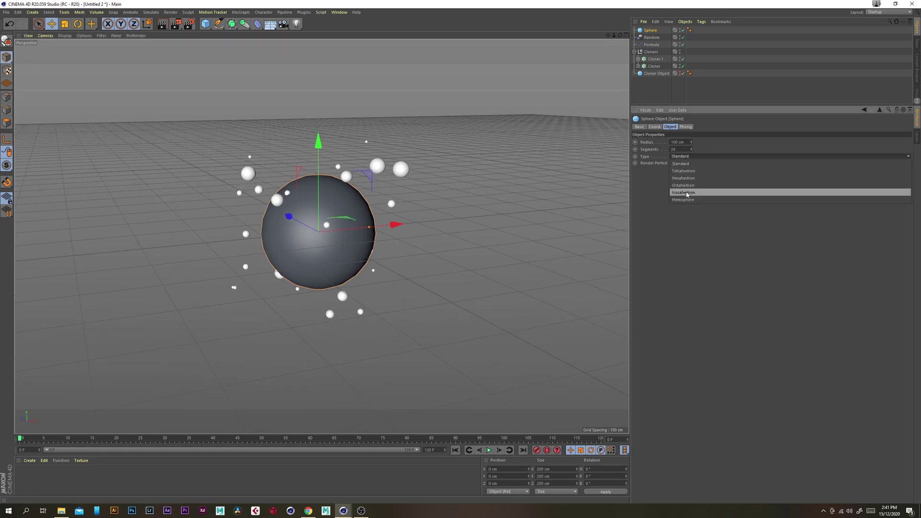
click(685, 194)
click(672, 163)
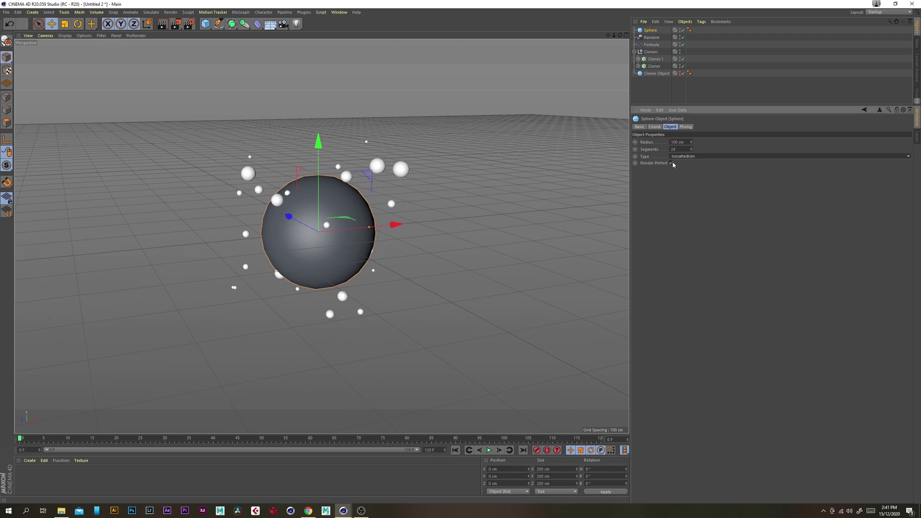
double_click(674, 149)
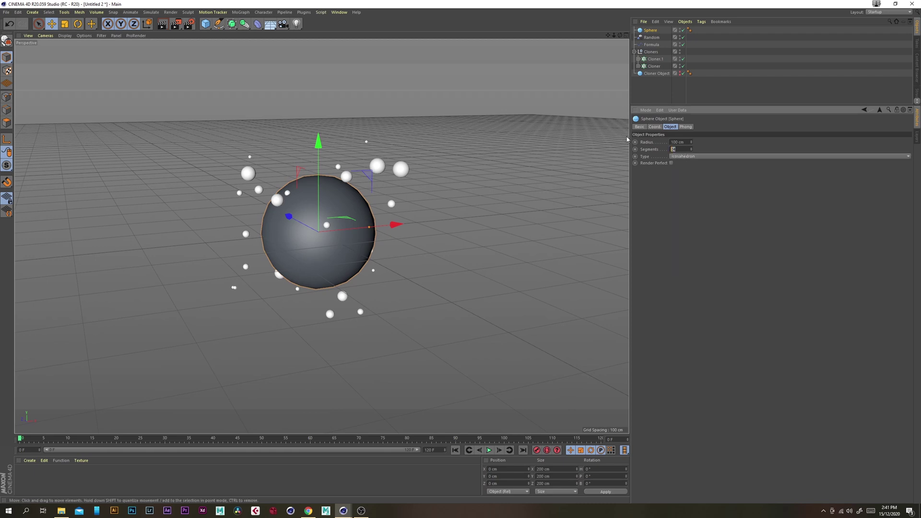
text(4)
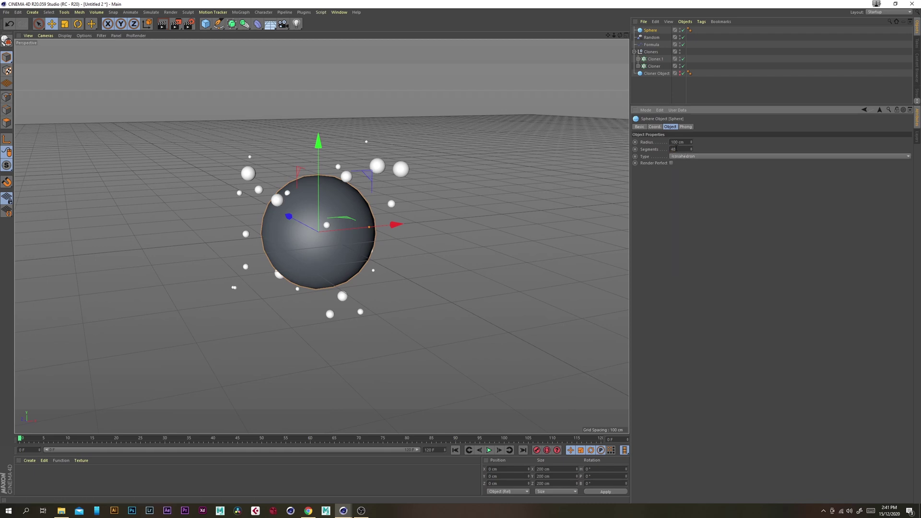
text(8)
key(Return)
double_click(683, 142)
text(60)
key(Return)
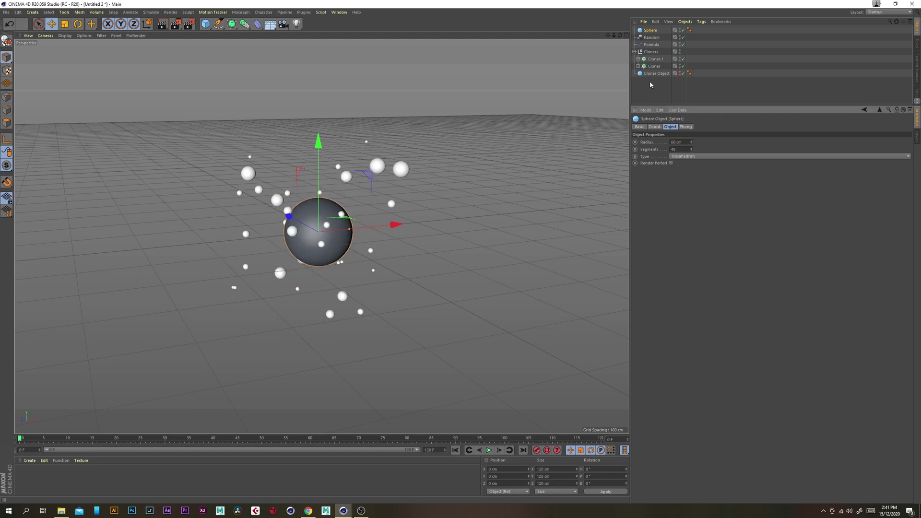
click(650, 85)
alt+drag(367, 206, 342, 252)
Preview the clone animation, stopping at frame 40
click(488, 451)
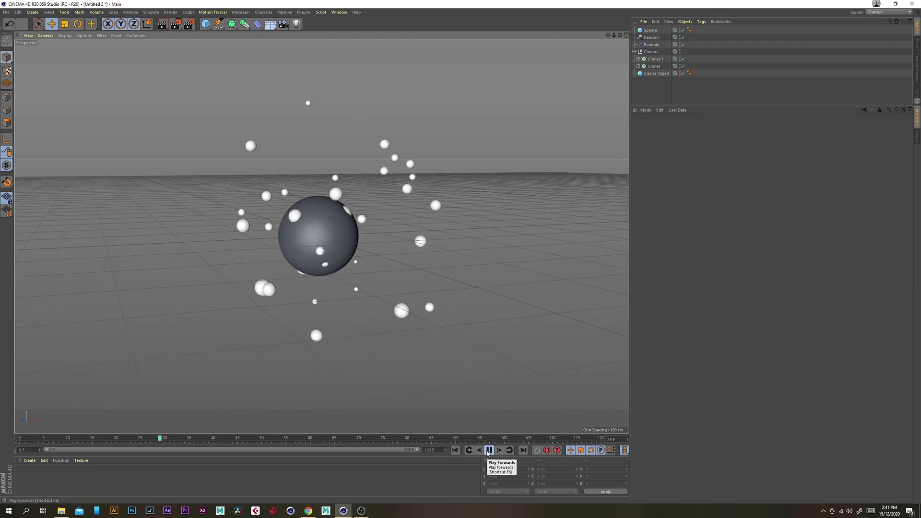
alt+drag(272, 223, 272, 266)
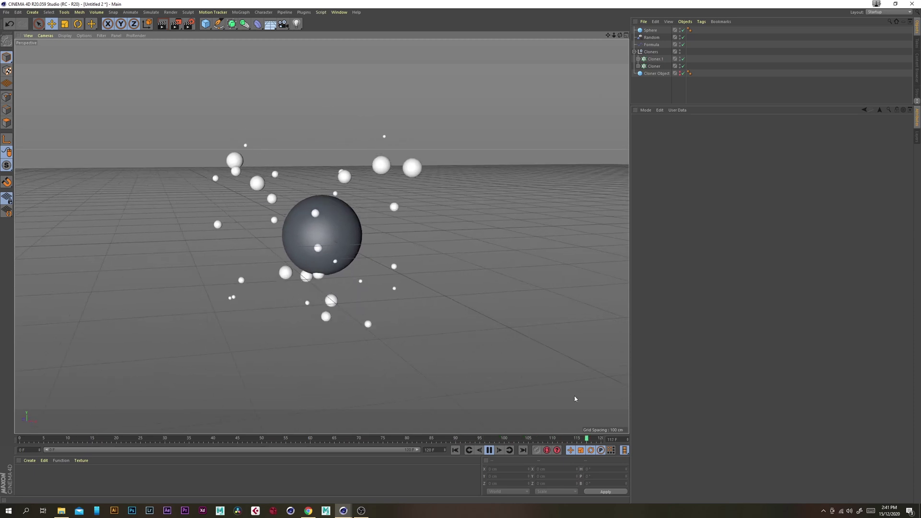
click(490, 450)
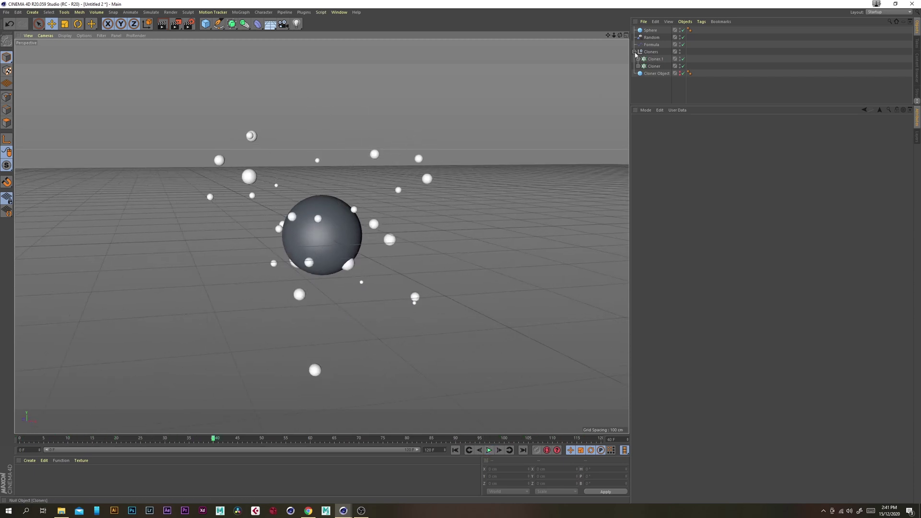
Try grouping Sphere and Cloners under a null with Alt+G, then undo it
click(635, 52)
click(651, 52)
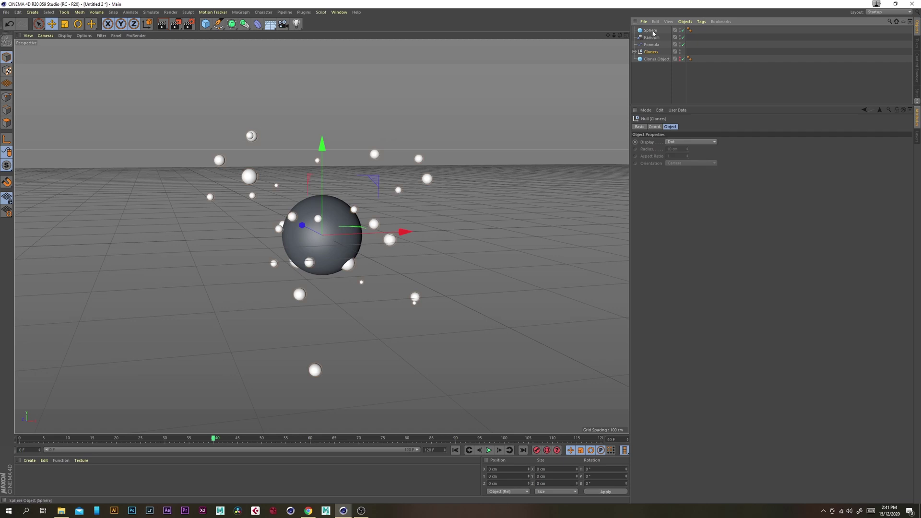
ctrl+click(651, 31)
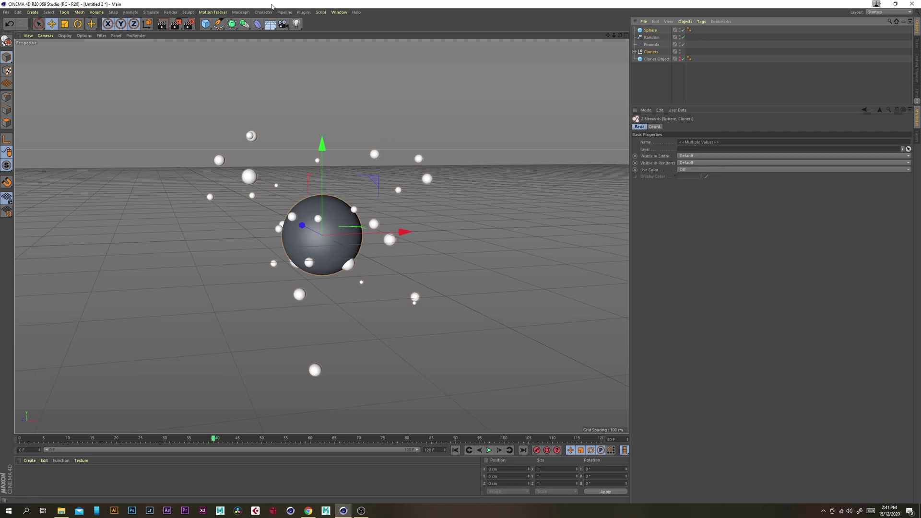
key(alt+g)
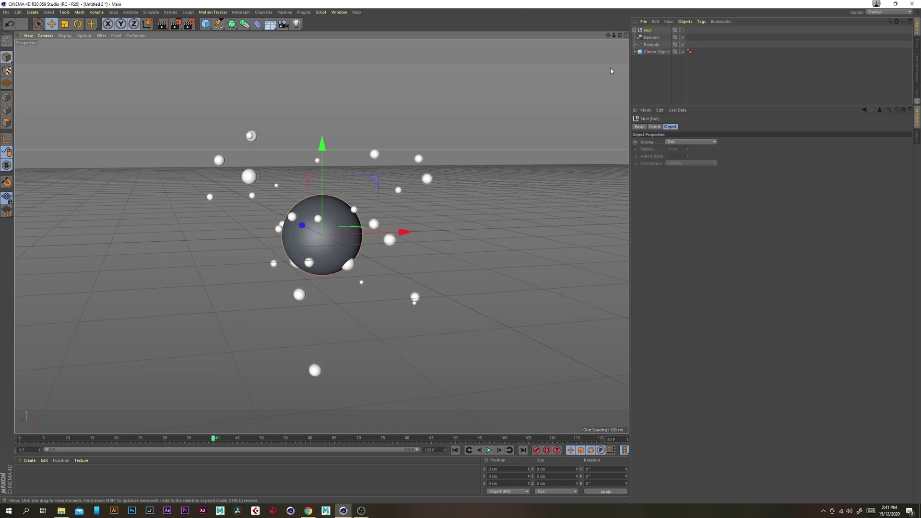
click(653, 127)
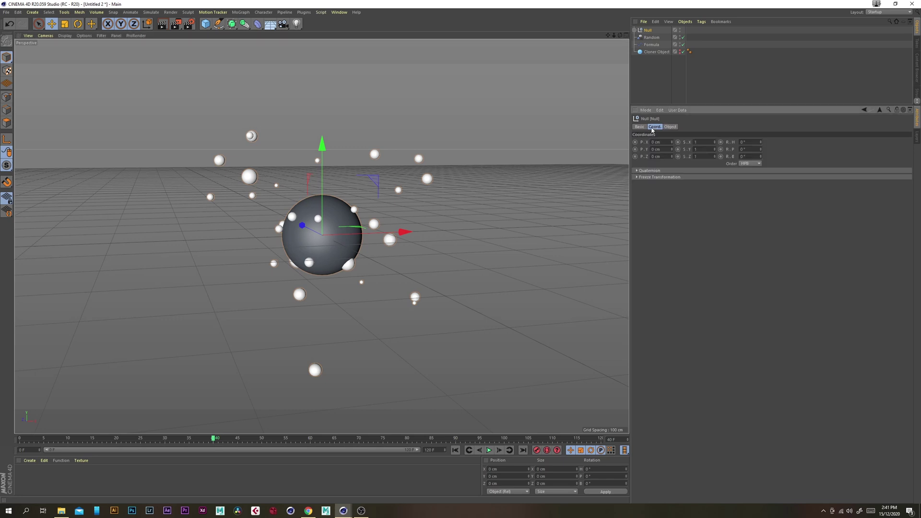
click(634, 30)
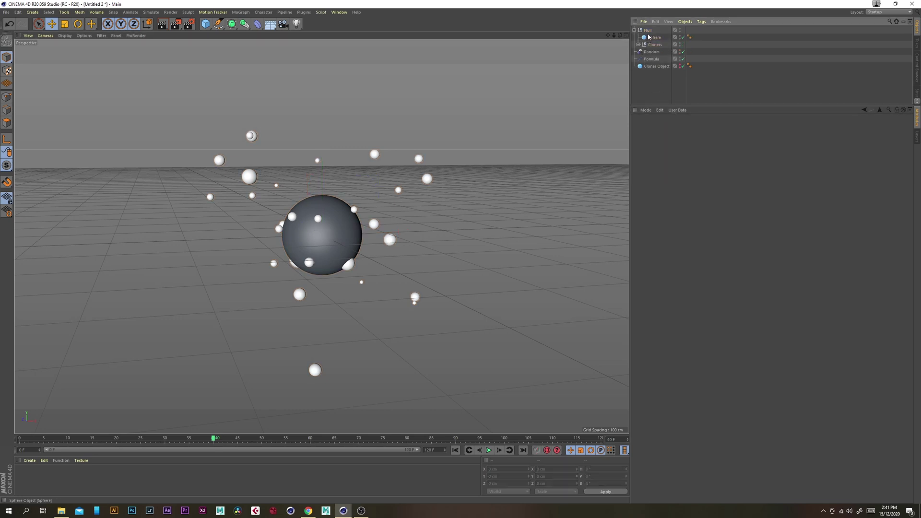
click(649, 31)
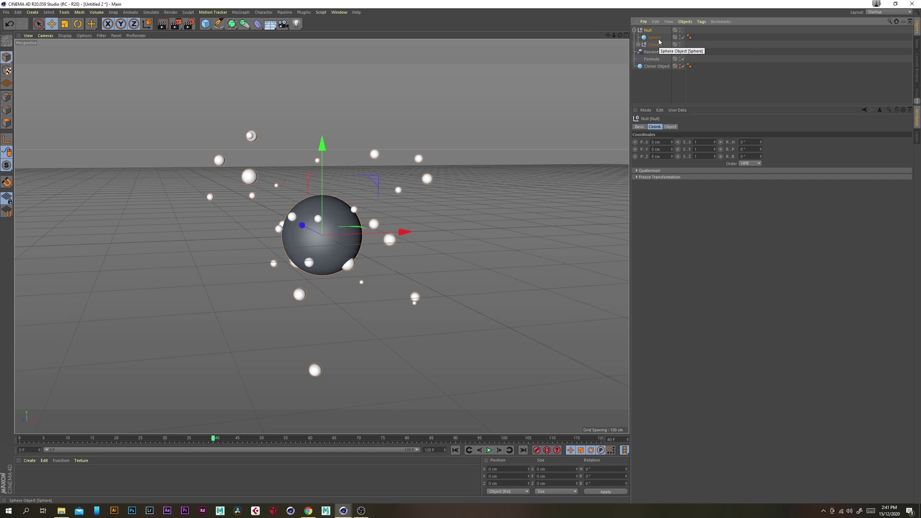
key(ctrl+z)
key(ctrl+z)
key(ctrl+z)
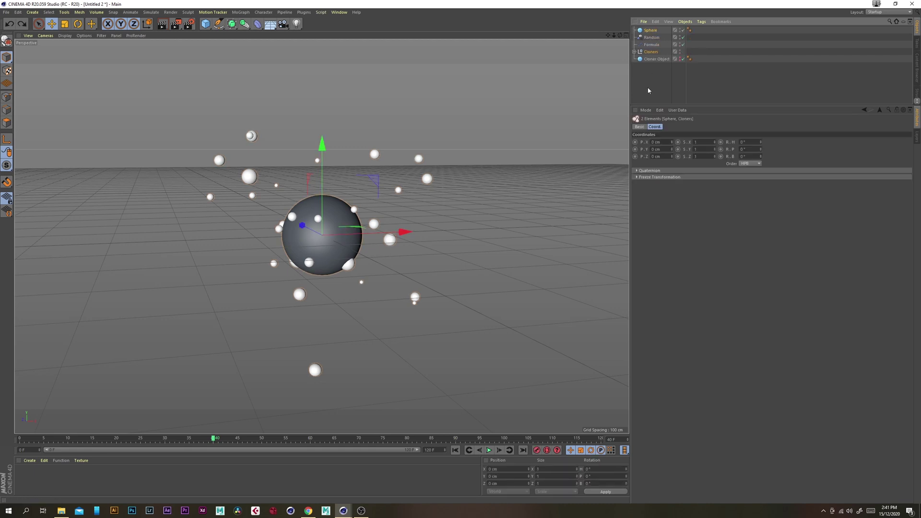
Add a Metaball, nest Sphere and Cloners inside it, and play the animation
click(233, 28)
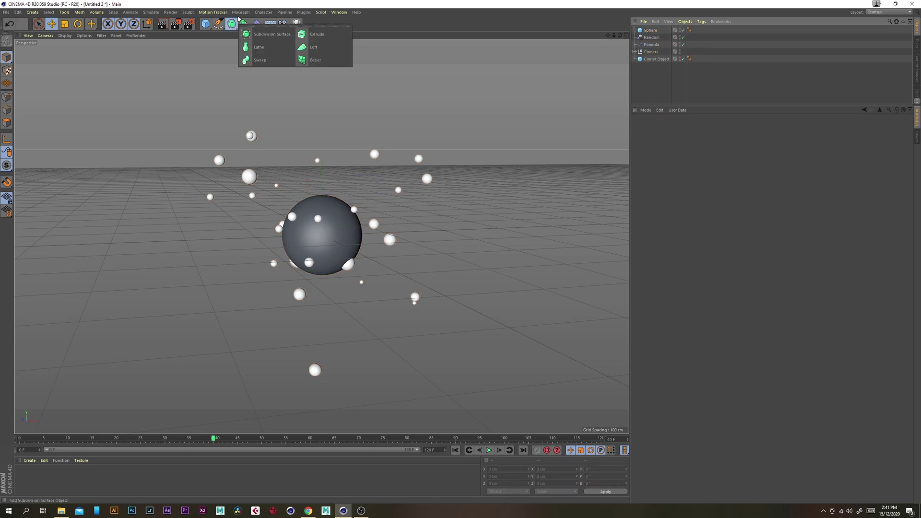
click(244, 25)
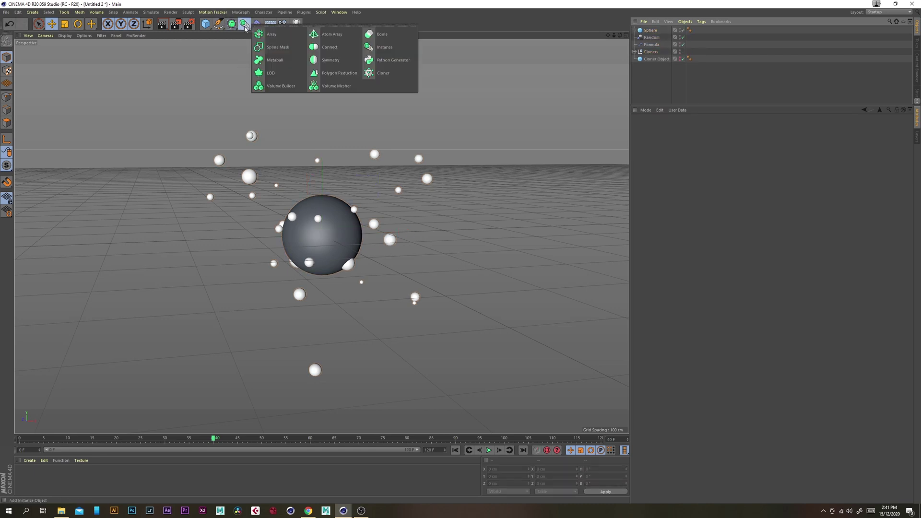
click(282, 63)
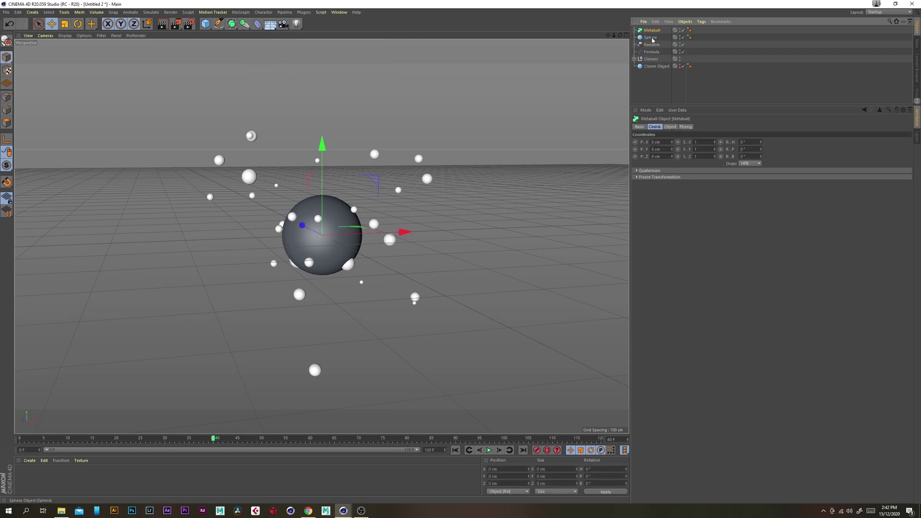
drag(653, 34, 654, 35)
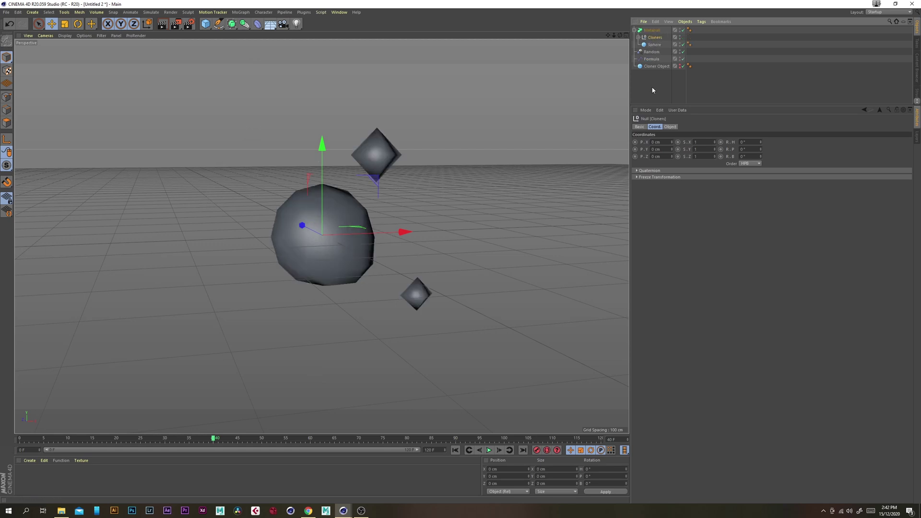
click(653, 90)
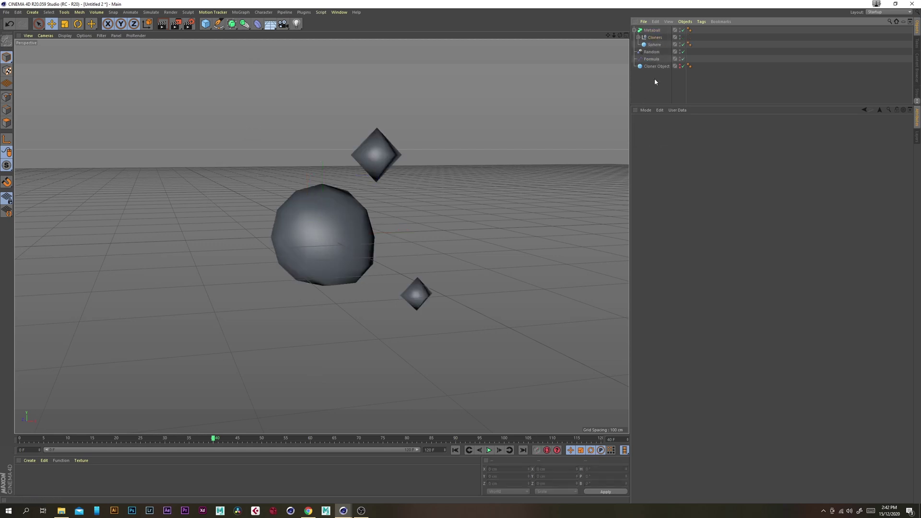
click(489, 451)
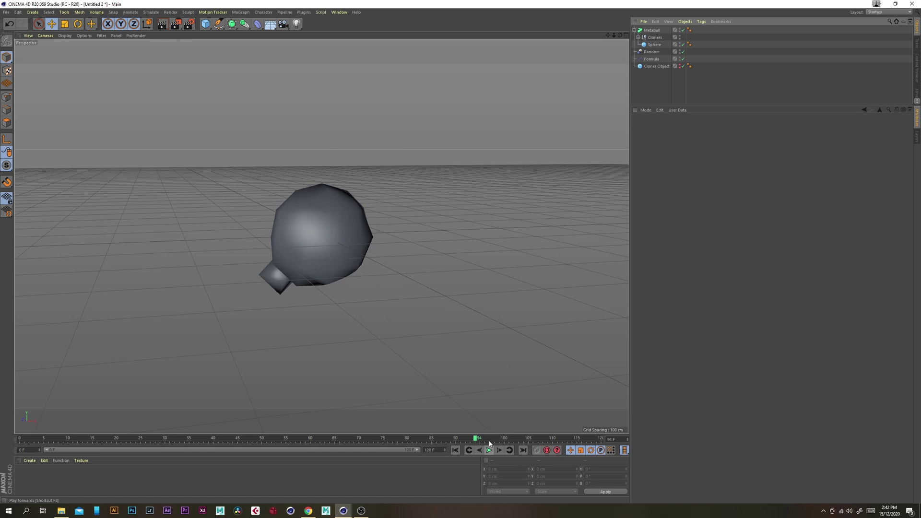
click(652, 30)
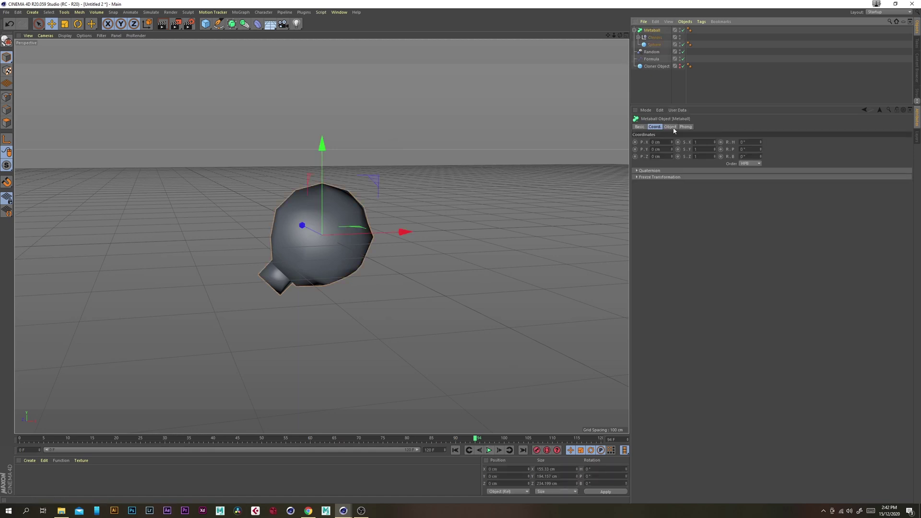
Set the Metaball's Editor Subdivision to 5 cm in its Object settings
click(670, 128)
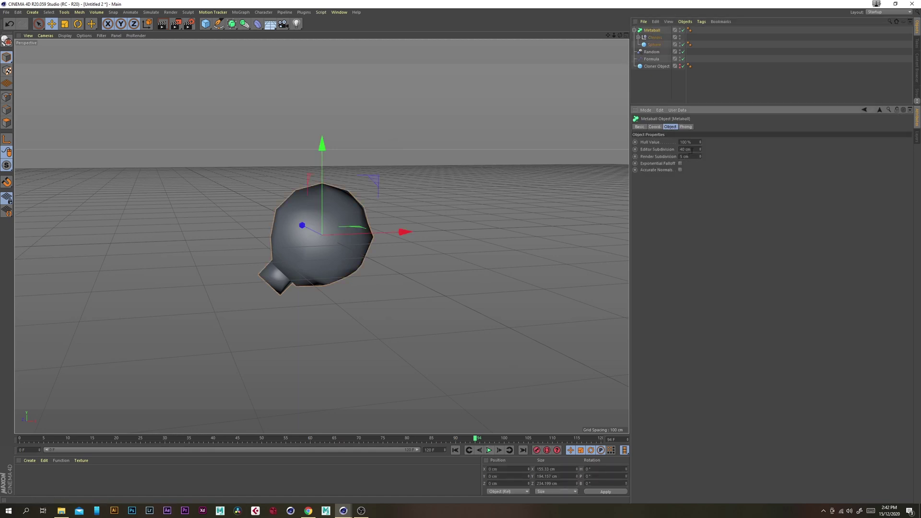
double_click(696, 149)
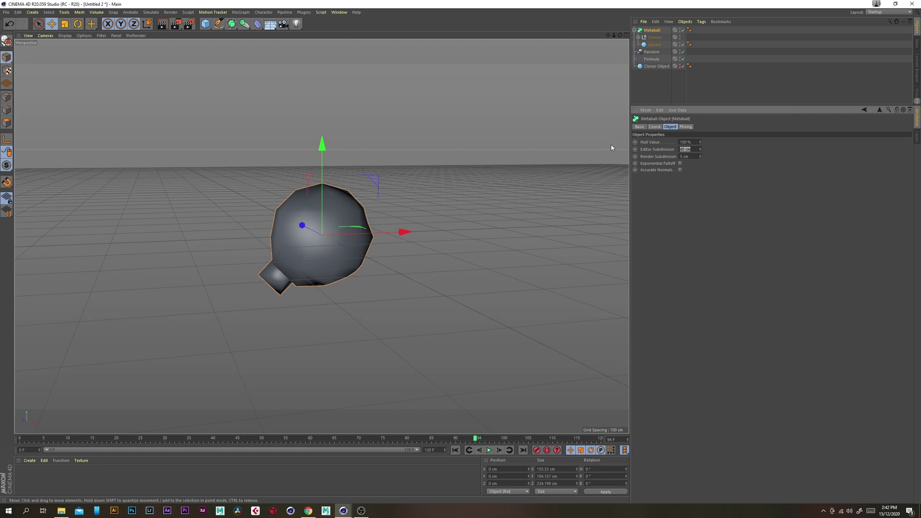
text(5)
key(Return)
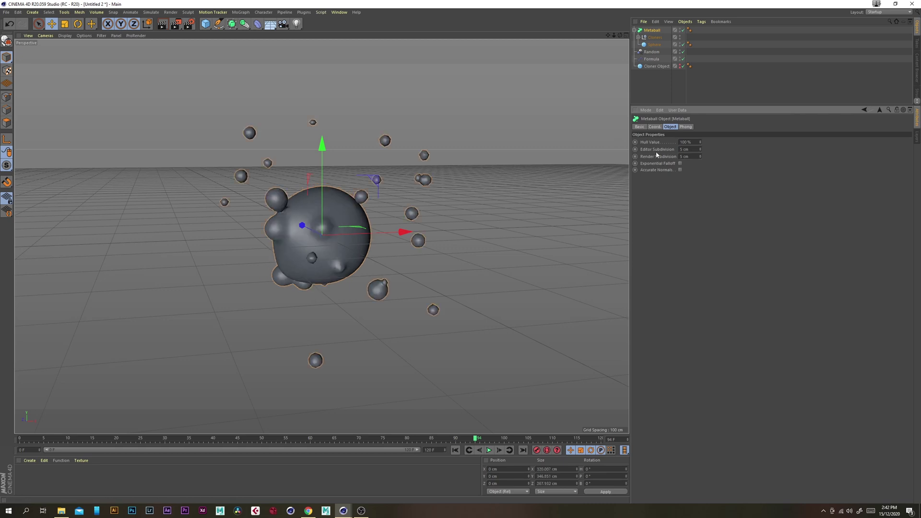
Replay the animation from frame 0 and orbit to review the smoother blob
click(455, 450)
click(490, 450)
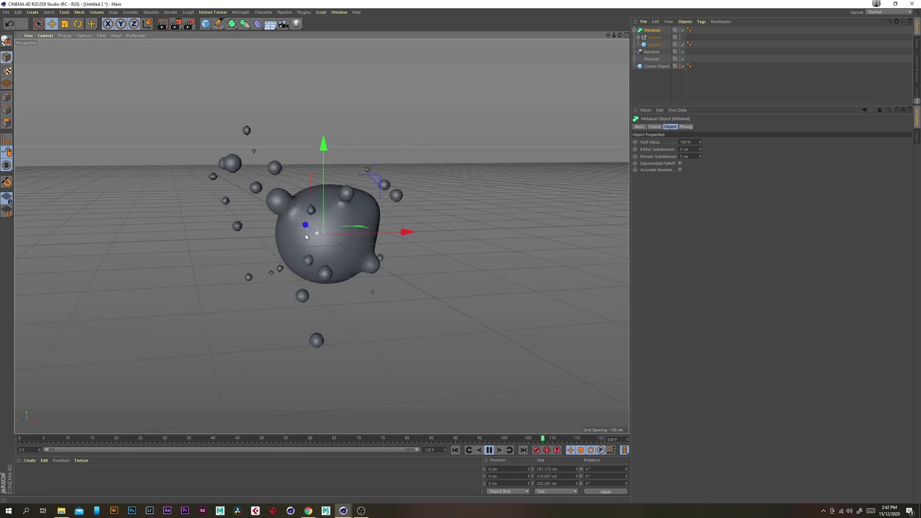
alt+drag(305, 236, 492, 418)
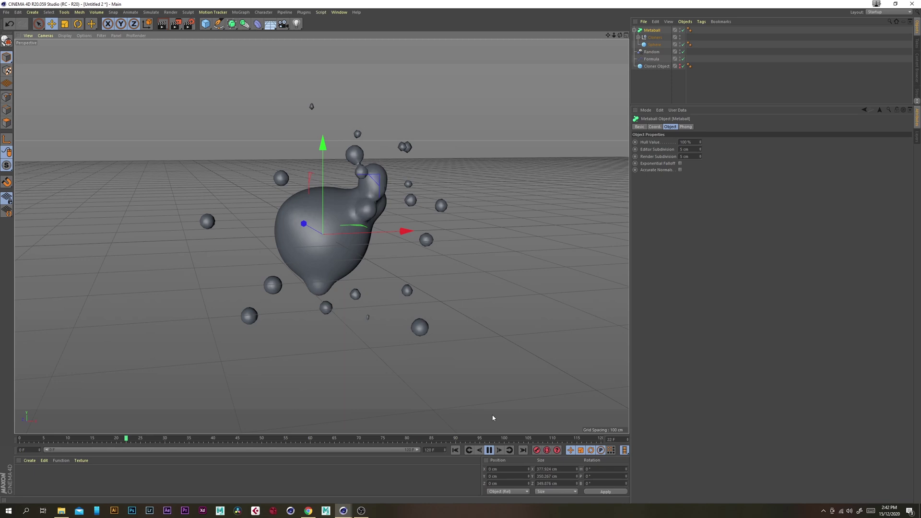
key(F8)
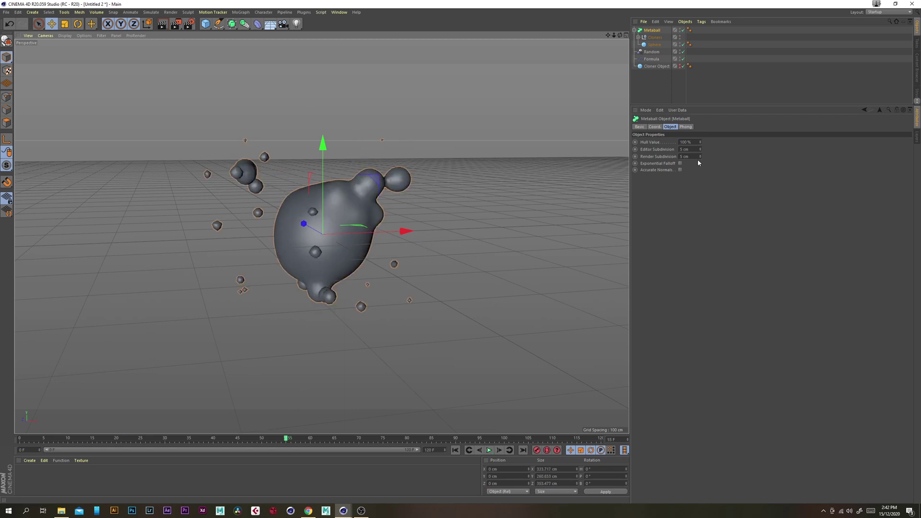
click(685, 156)
Set the Render Subdivision to 1 and deselect the Metaball
text(1)
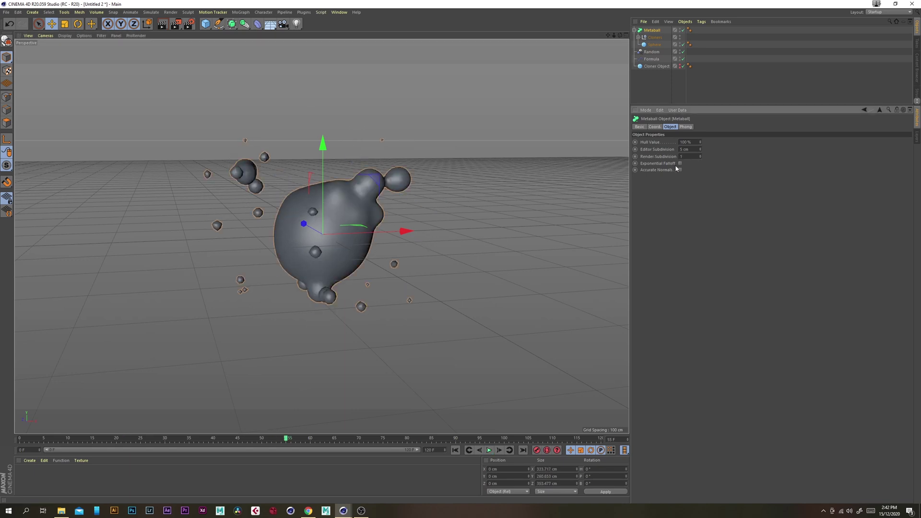
click(649, 91)
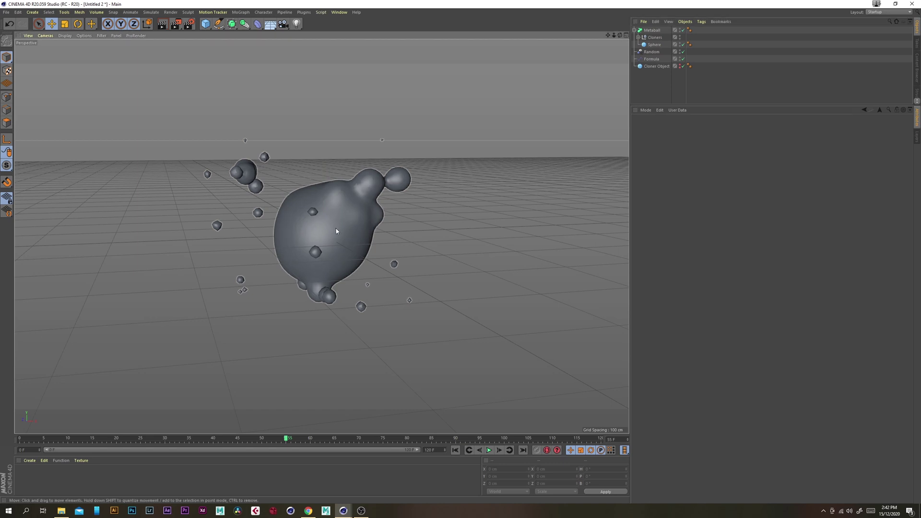
scroll(336, 228, up, 3)
mouse_move(338, 229)
alt+mouse_down()
mouse_move(339, 240)
mouse_move(344, 226)
alt+mouse_up()
Play the blob animation, stop back at frame 0, and collapse the Metaball hierarchy
click(455, 450)
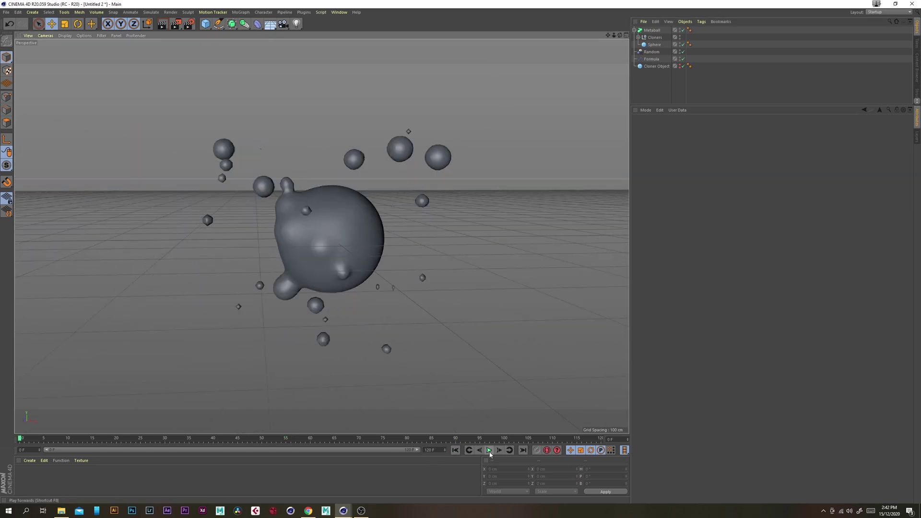
click(489, 450)
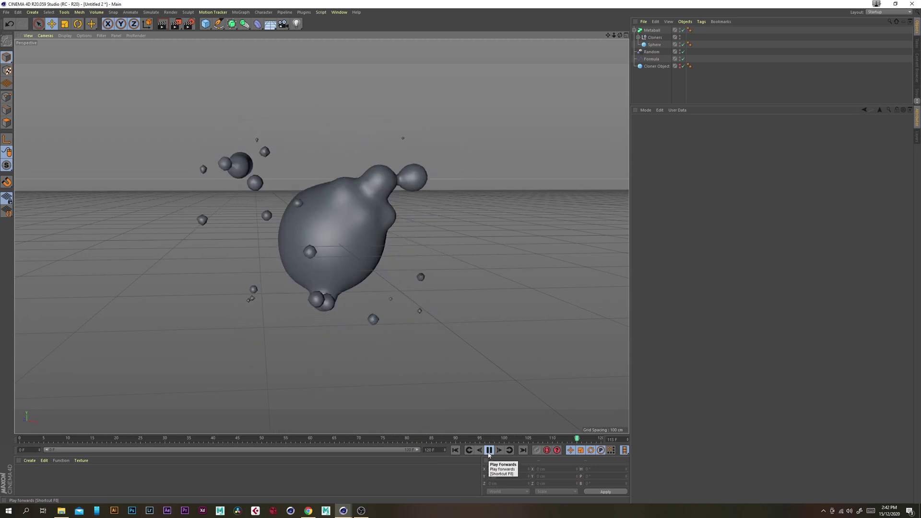
alt+drag(342, 279, 322, 272)
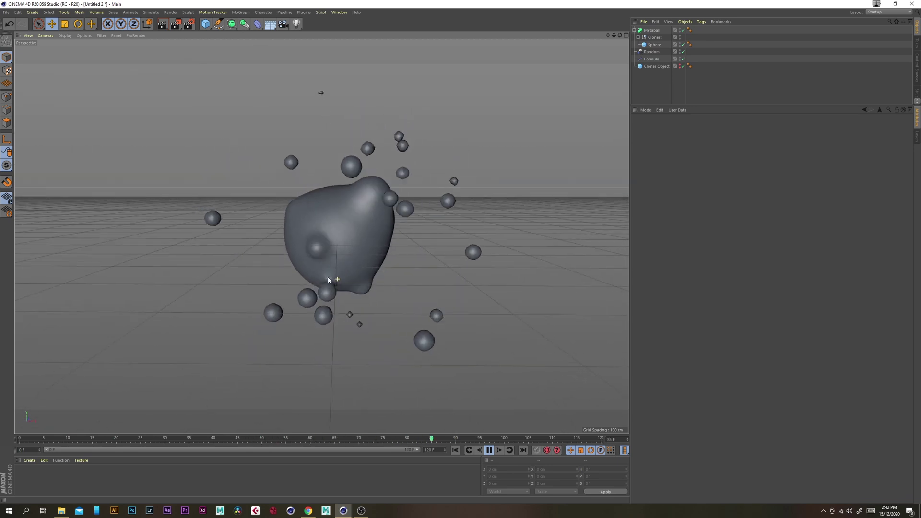
click(489, 450)
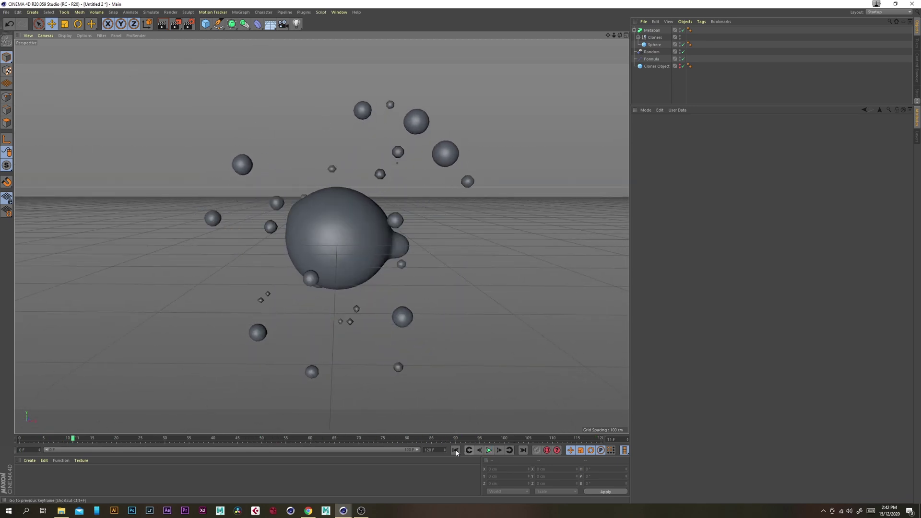
click(455, 450)
alt+drag(422, 201, 338, 251)
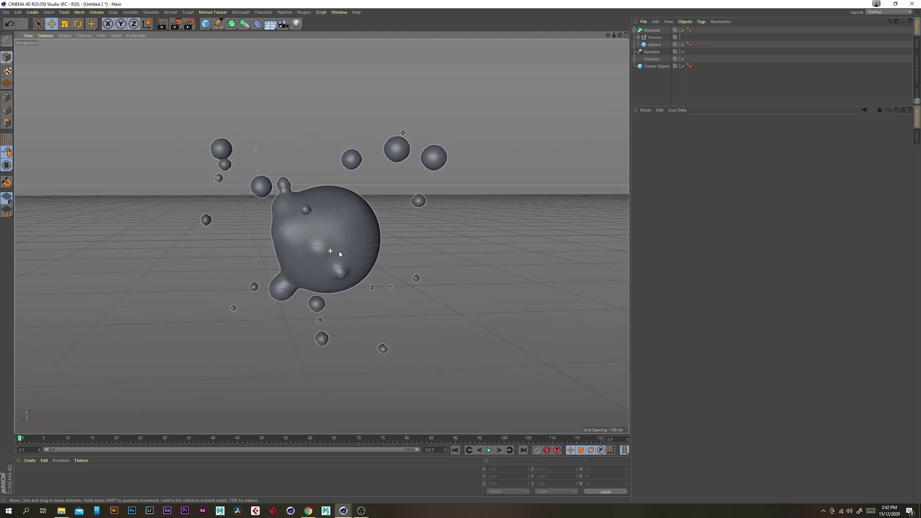
click(634, 30)
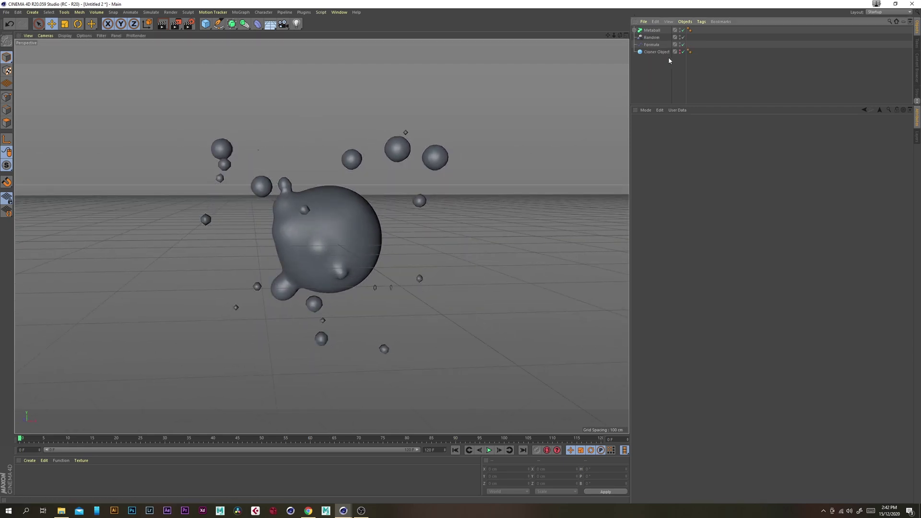
Add a new Camera and look through it in the viewport
click(284, 29)
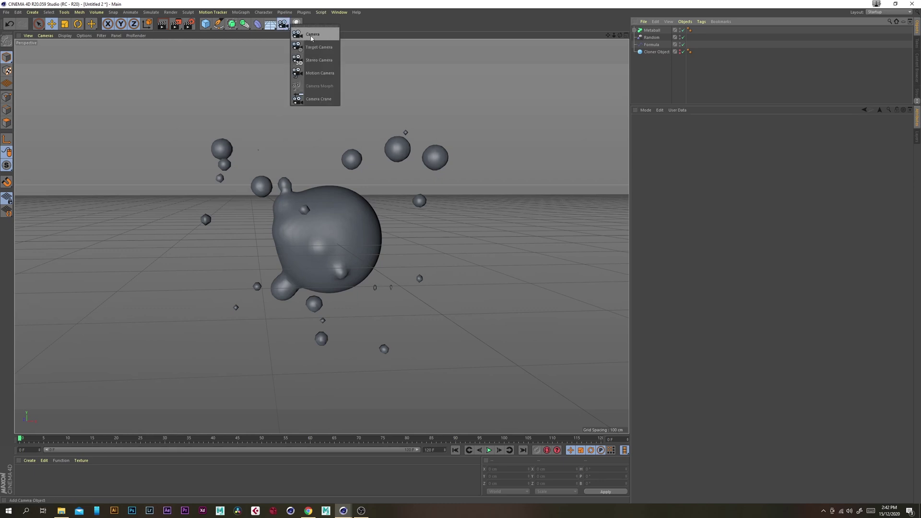
click(311, 36)
click(683, 30)
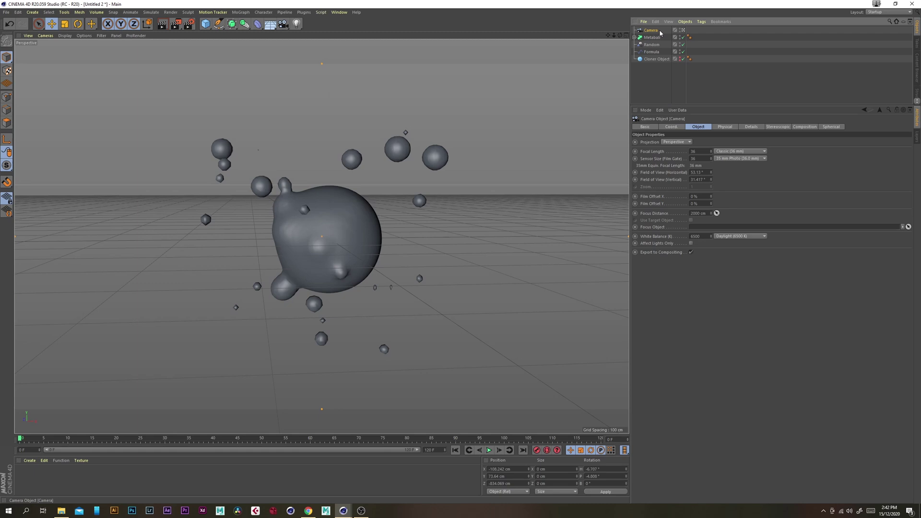
Position the camera at X 0, Y 0, Z -800 cm
click(672, 126)
click(660, 142)
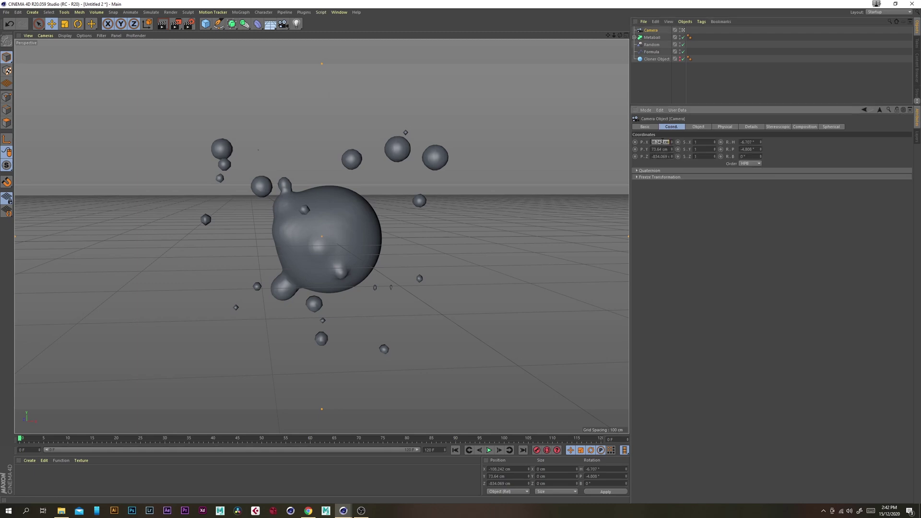
text(0)
key(Tab)
text(0)
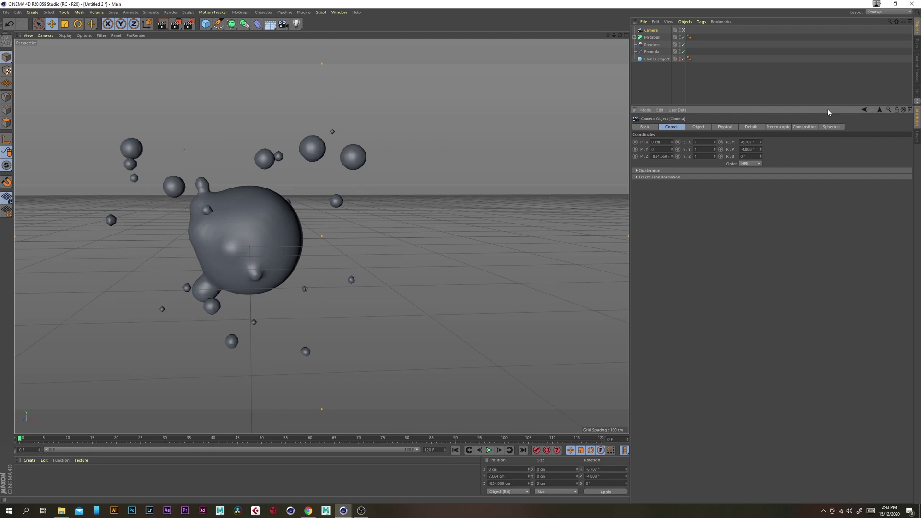
key(Tab)
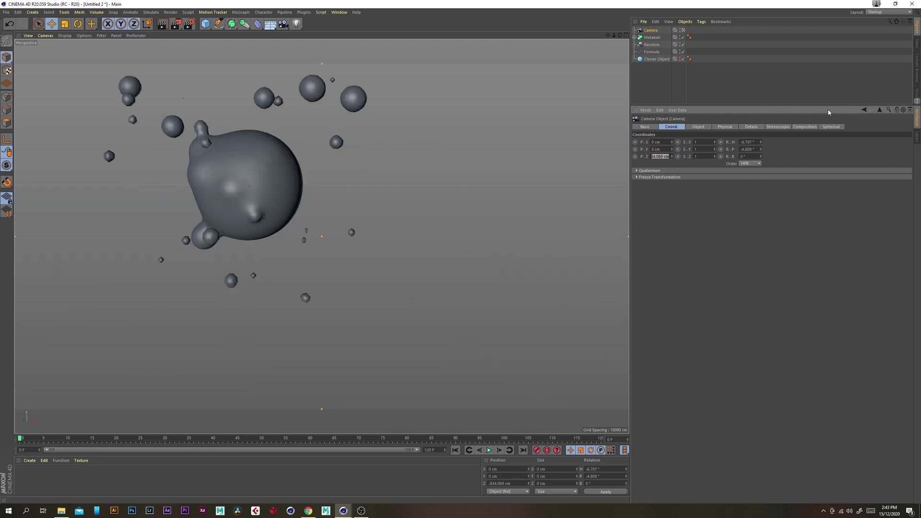
text(-800)
key(Return)
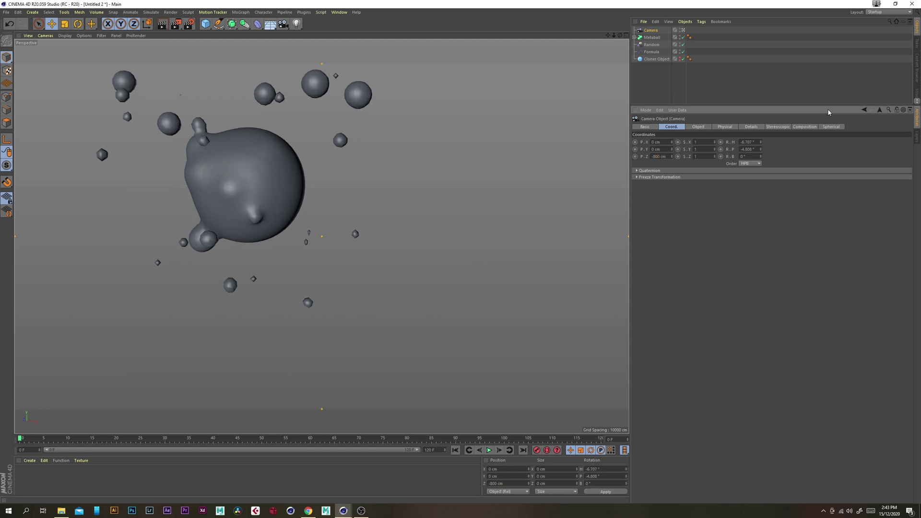
Set the camera's heading and pitch rotation to 0
click(749, 142)
text(0)
key(Tab)
text(0)
key(Return)
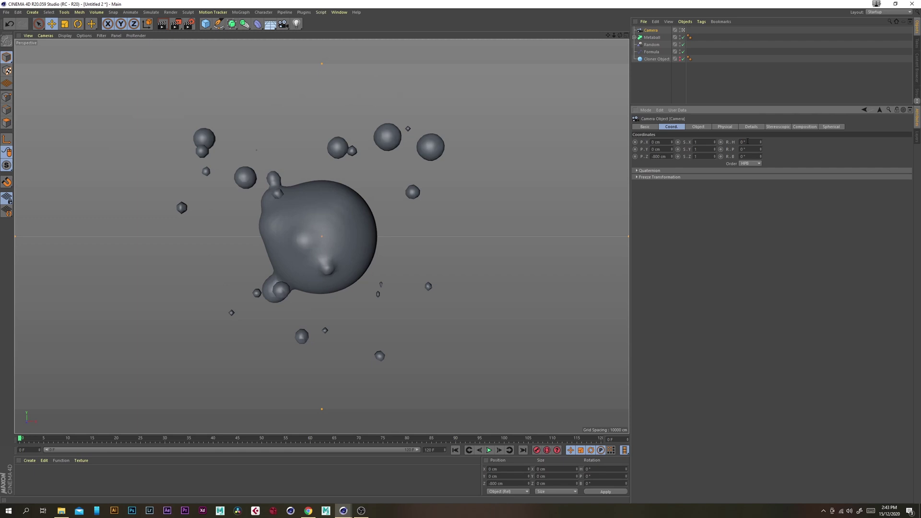
Play the animation through the new camera, then scrub back and deselect it
click(489, 450)
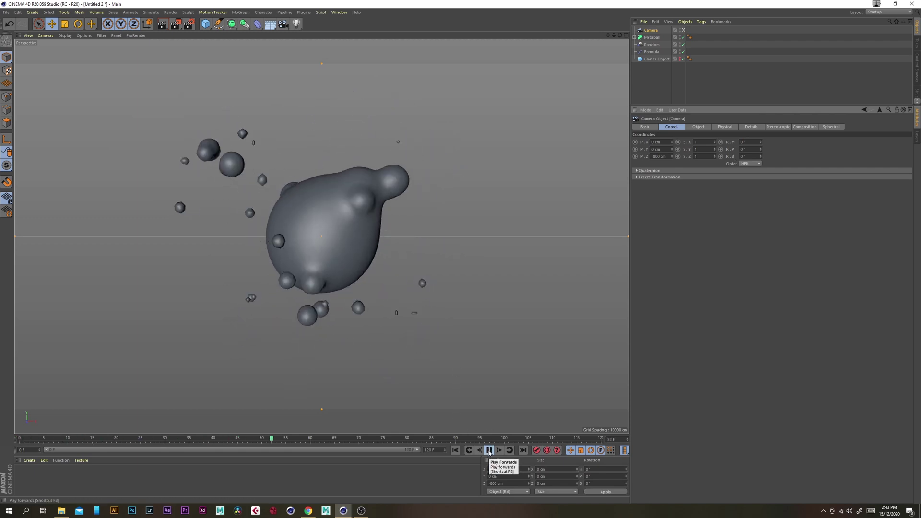
click(488, 450)
drag(446, 444, 330, 401)
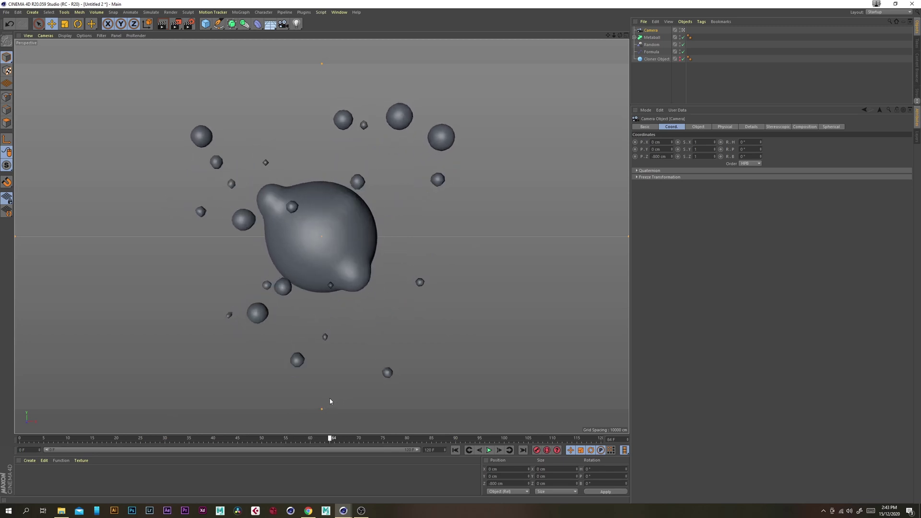
click(653, 90)
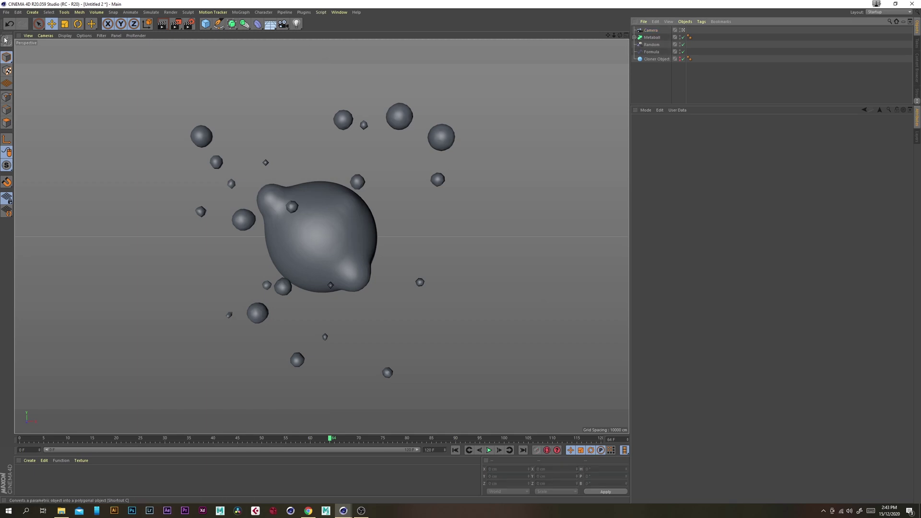
click(6, 12)
Save the project as smileBallLoop_v008.c4d, bumping the version from v007
click(37, 81)
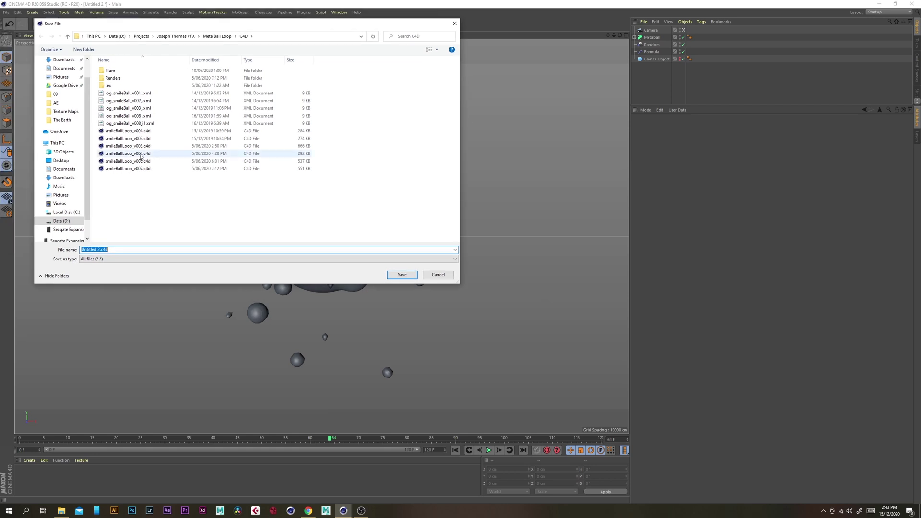
click(136, 168)
key(shift+Tab)
key(Right)
key(Left)
key(Left)
key(Left)
key(Left)
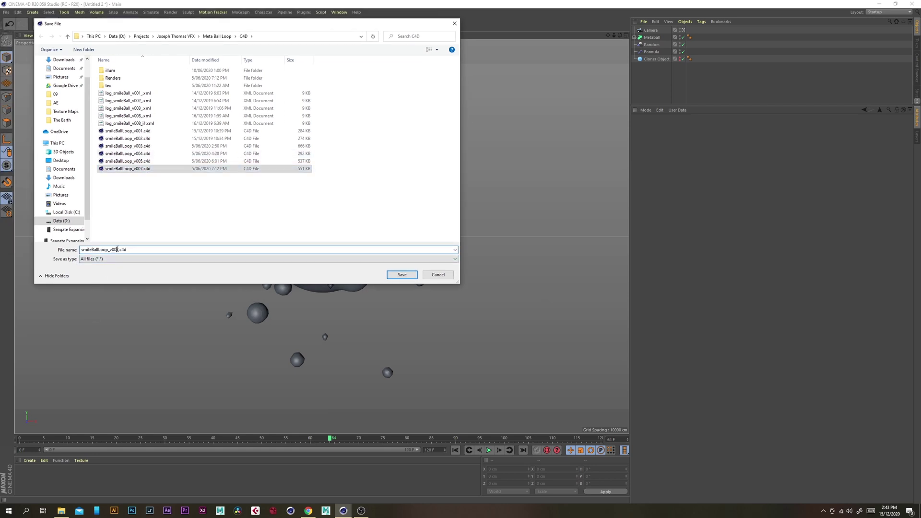
key(BackSpace)
text(8)
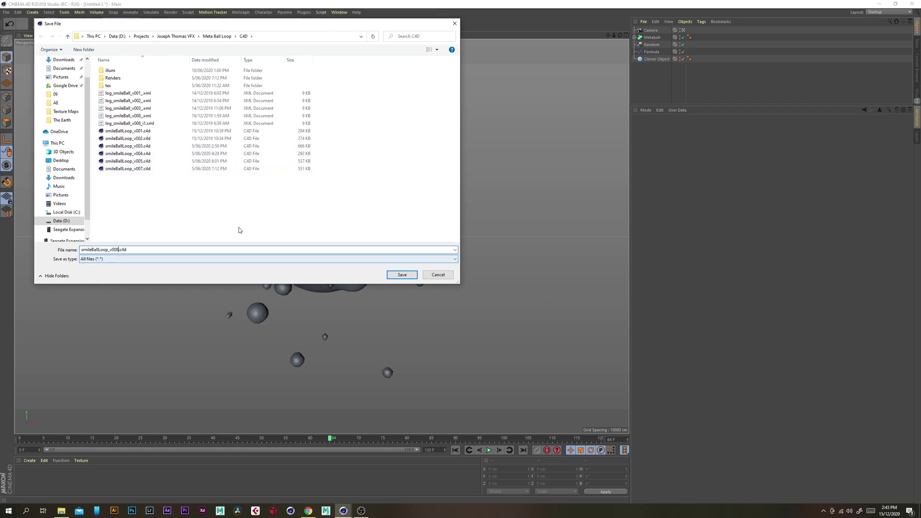
click(401, 275)
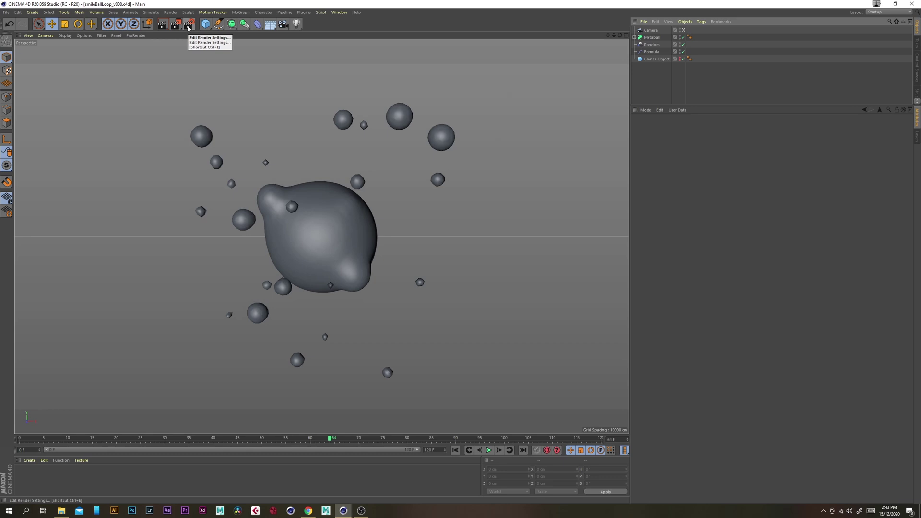
Create a new standard material named Light
click(29, 461)
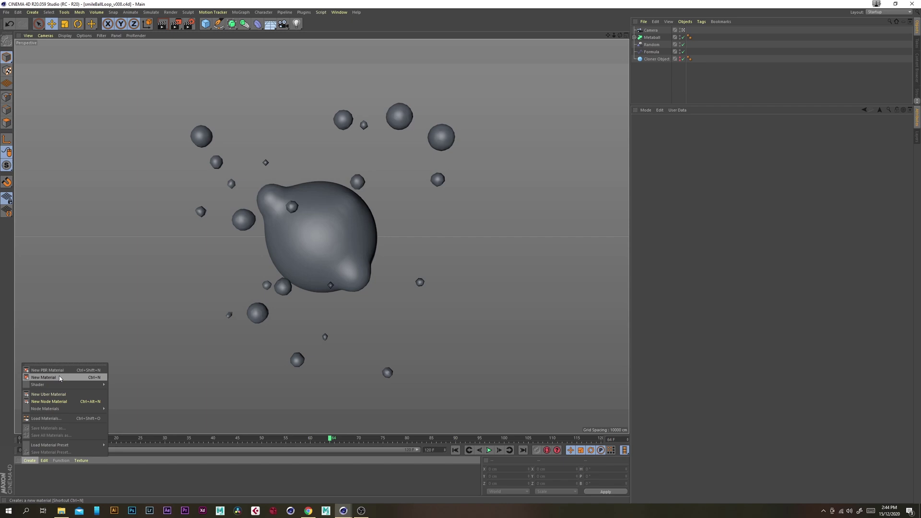
click(44, 378)
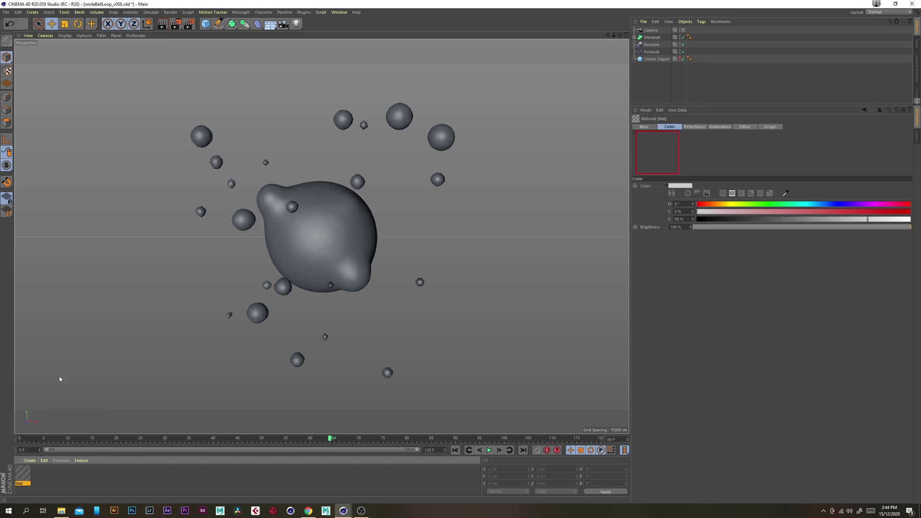
double_click(22, 483)
text(Li)
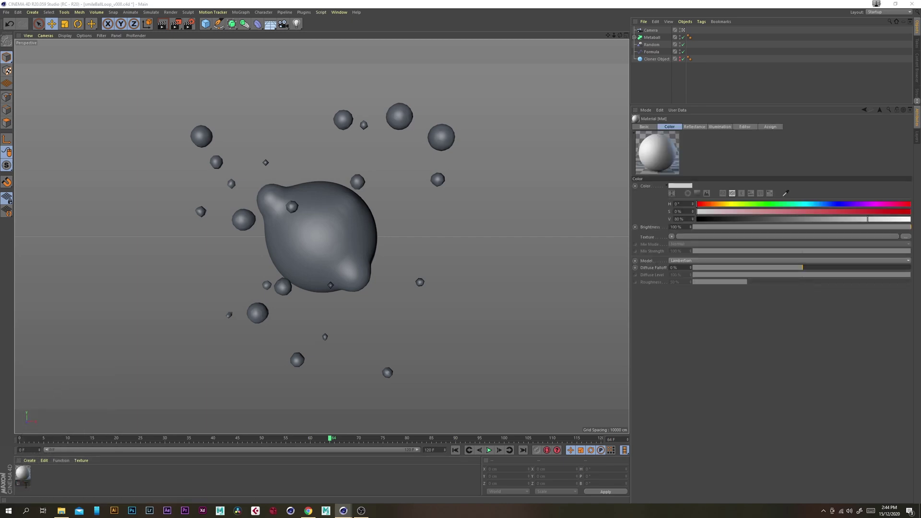
text(ght)
key(Return)
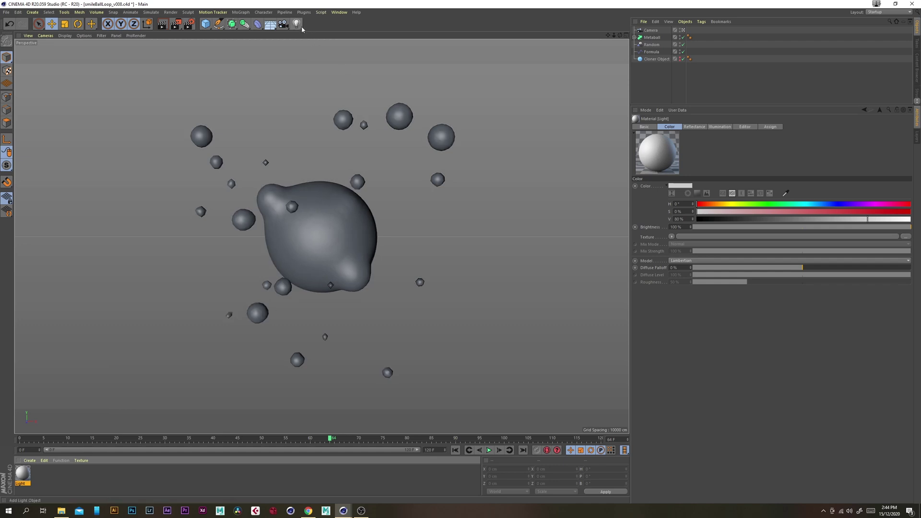
Add a Sky object and apply the Light material to it
click(270, 26)
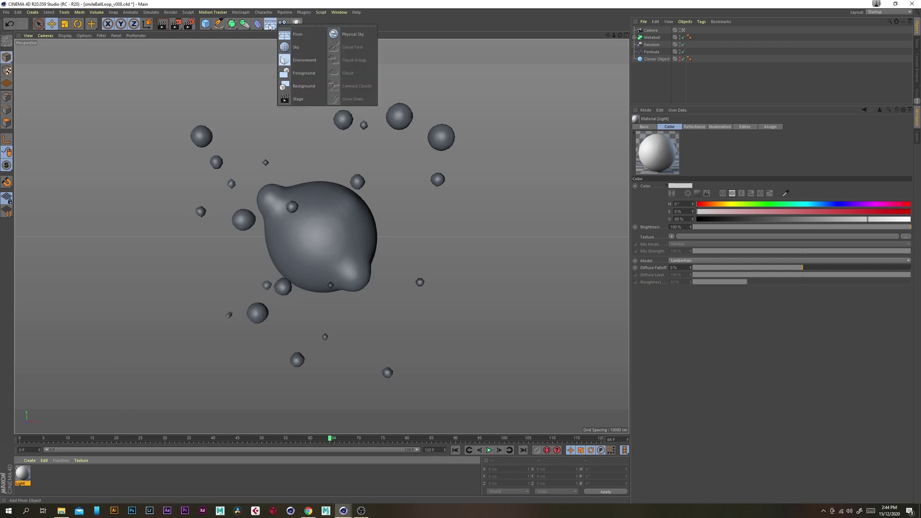
click(296, 47)
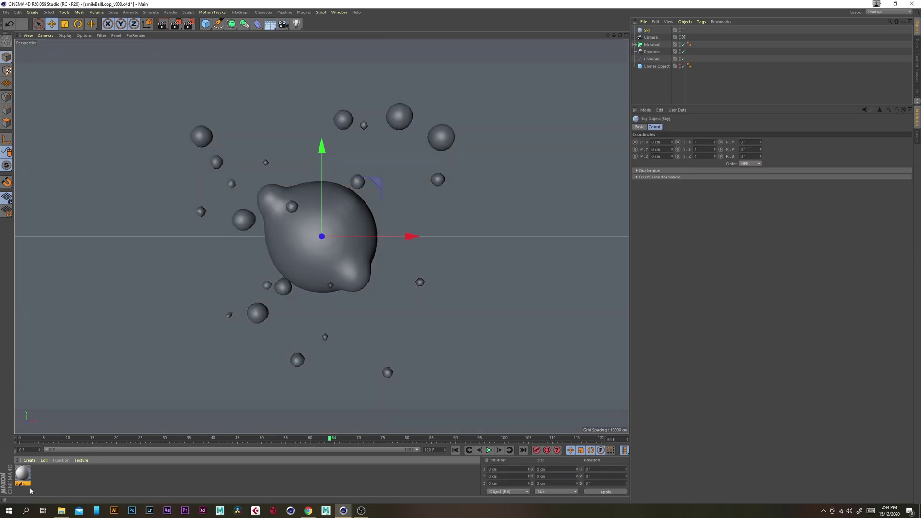
drag(30, 489, 650, 31)
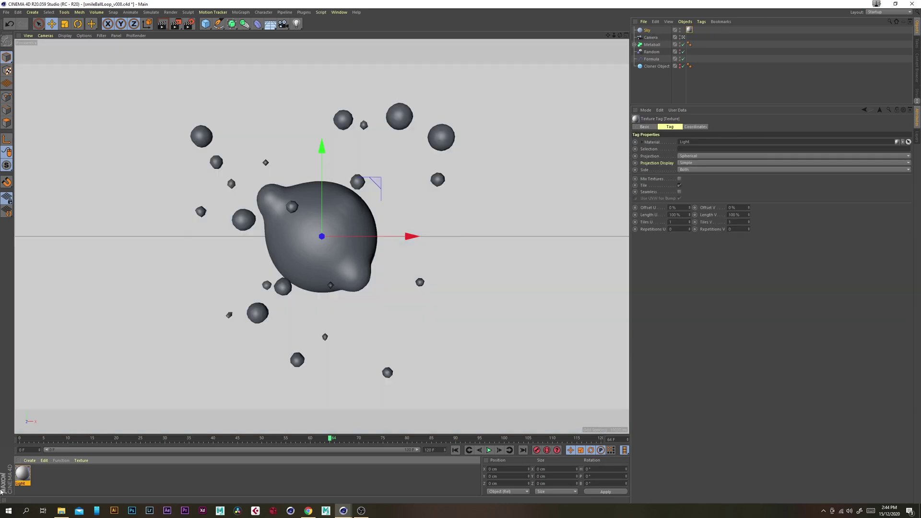
Make Light luminance-only: Color and Reflectance off, Luminance on
double_click(22, 474)
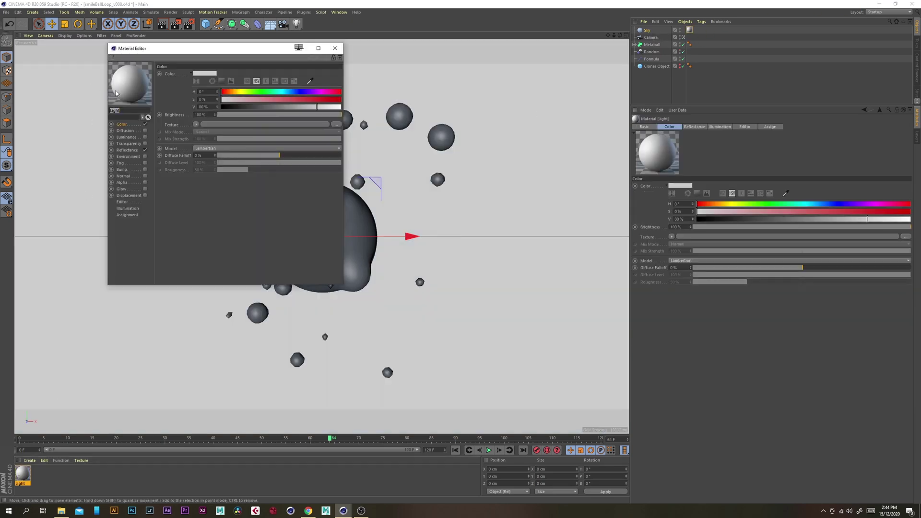
click(145, 150)
click(145, 137)
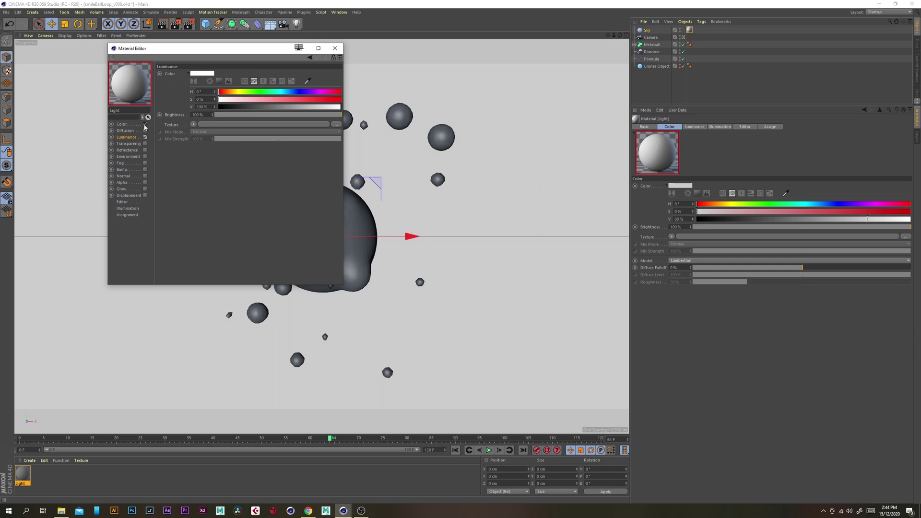
click(145, 124)
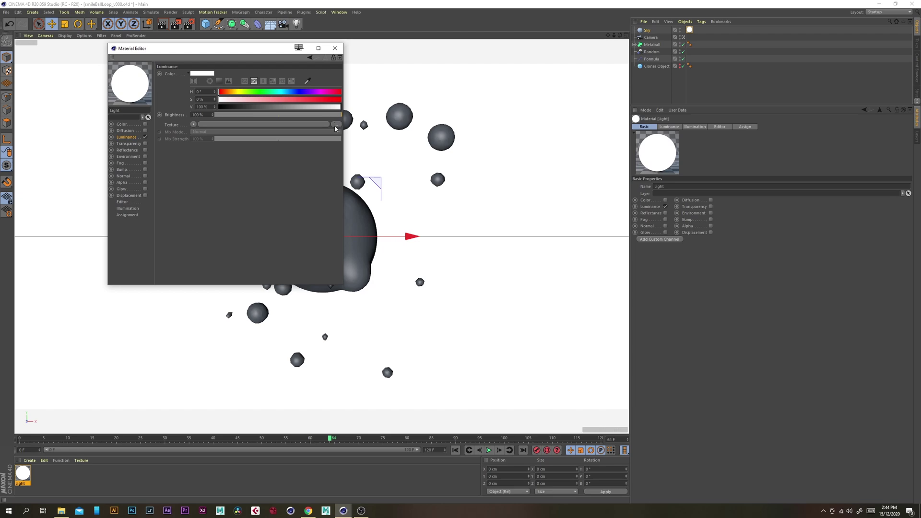
click(308, 512)
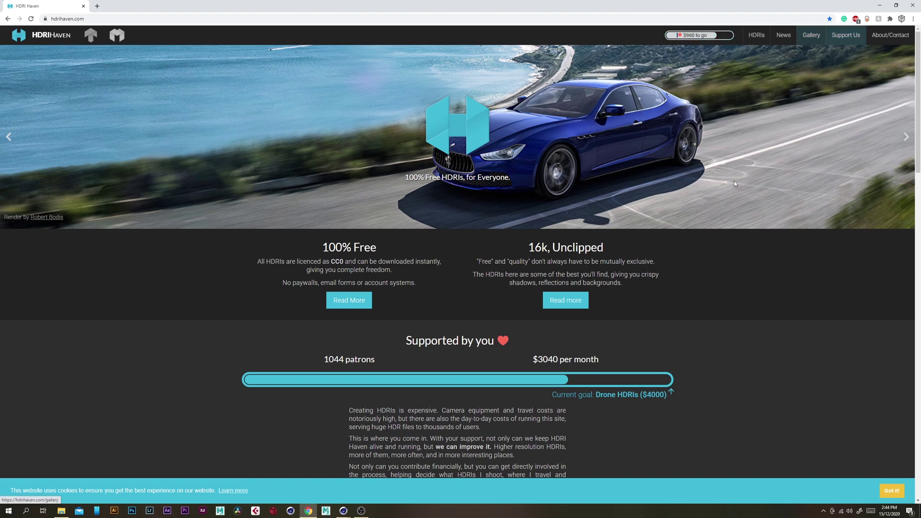
Browse HDRI Haven's All HDRIs catalogue, scrolling through the thumbnails
scroll(371, 285, down, 2)
scroll(450, 286, up, 2)
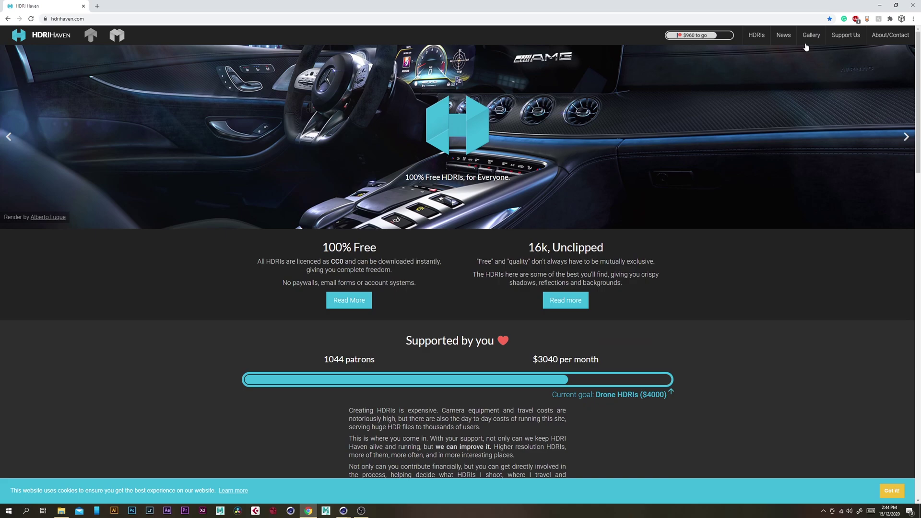
click(756, 36)
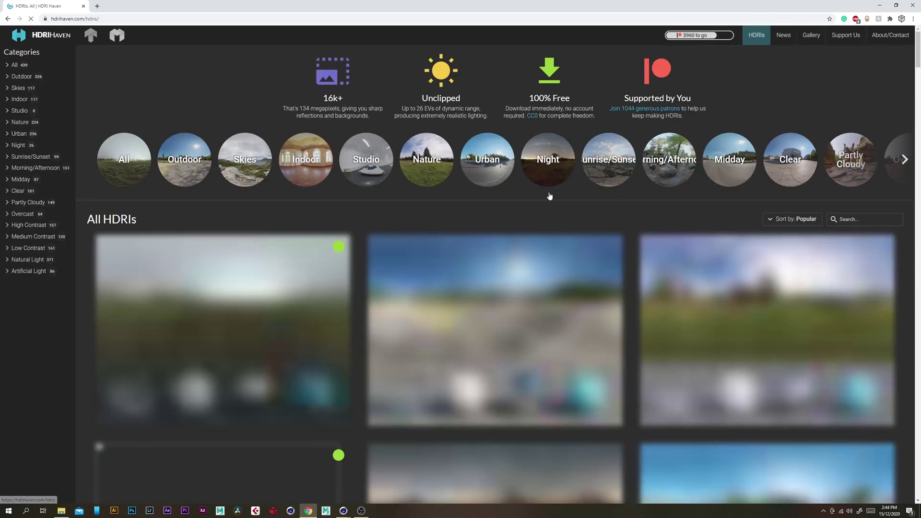
scroll(485, 326, down, 20)
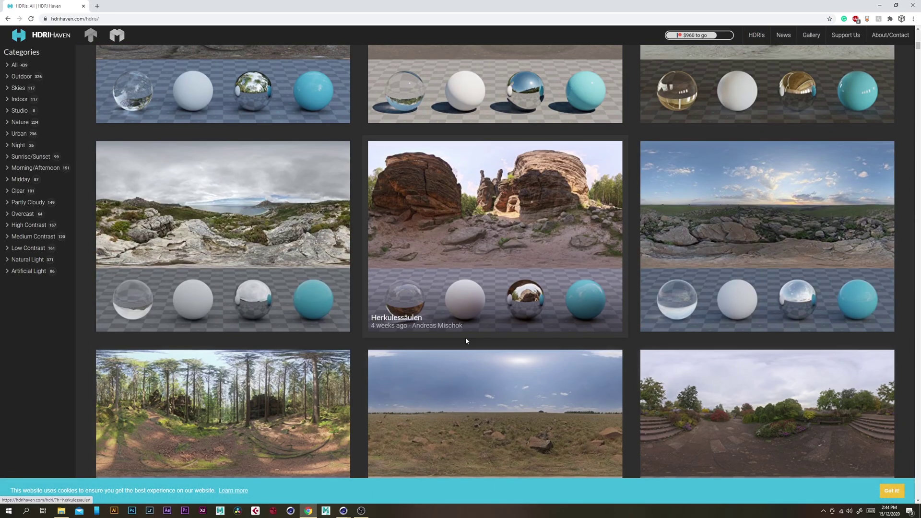
scroll(468, 342, down, 20)
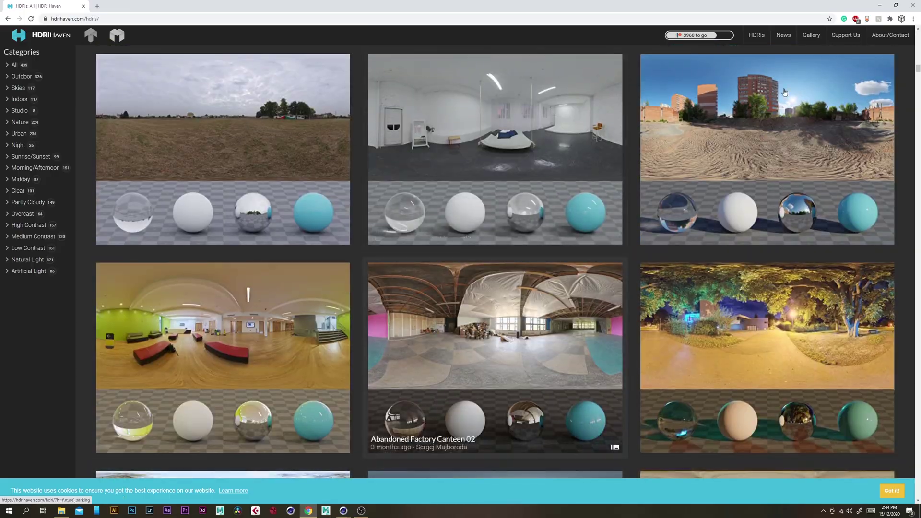
Browse for the luminance texture in the Asset Library's HDR Images folder
click(879, 5)
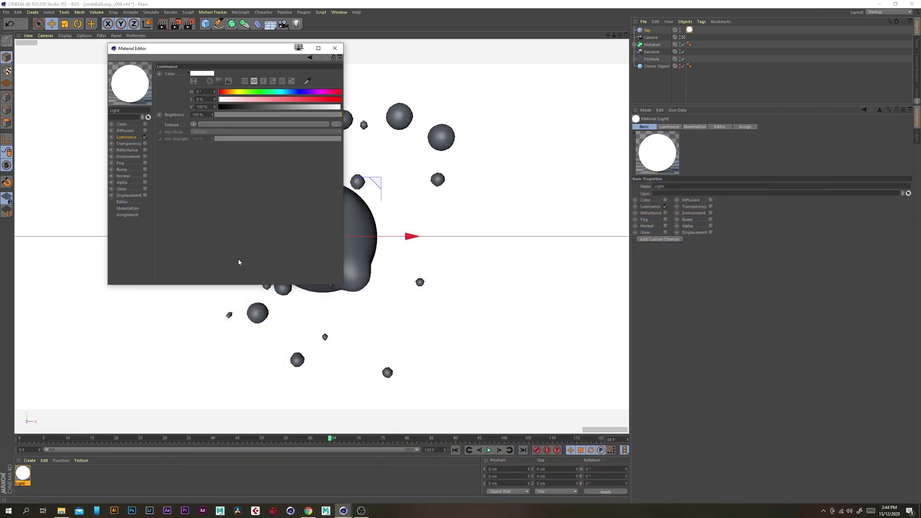
drag(227, 50, 507, 102)
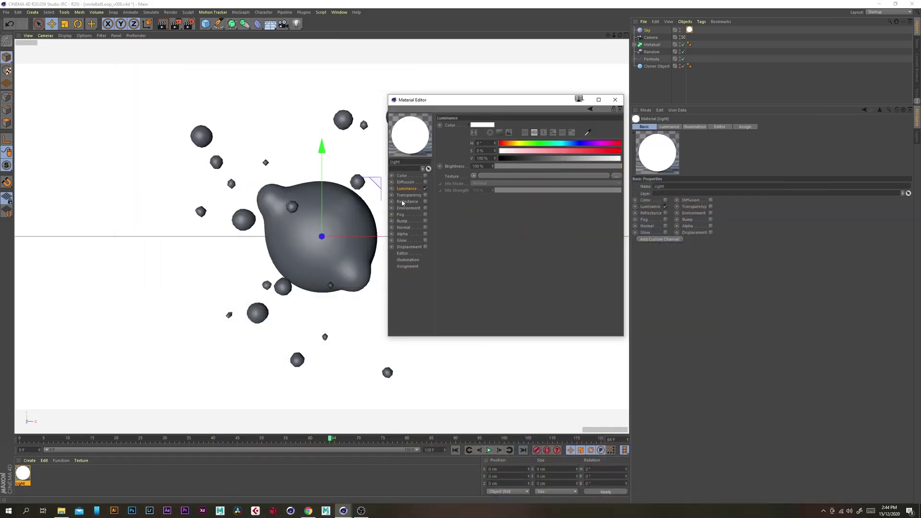
click(617, 177)
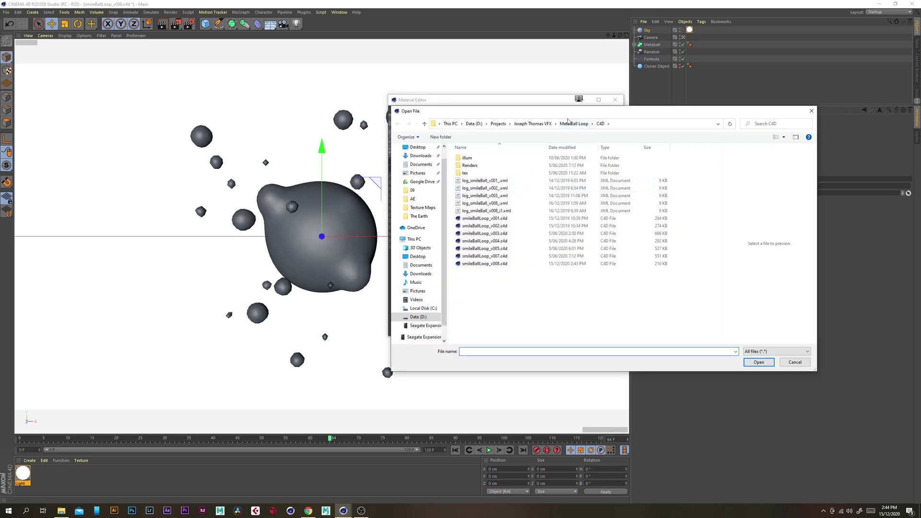
click(519, 125)
click(499, 125)
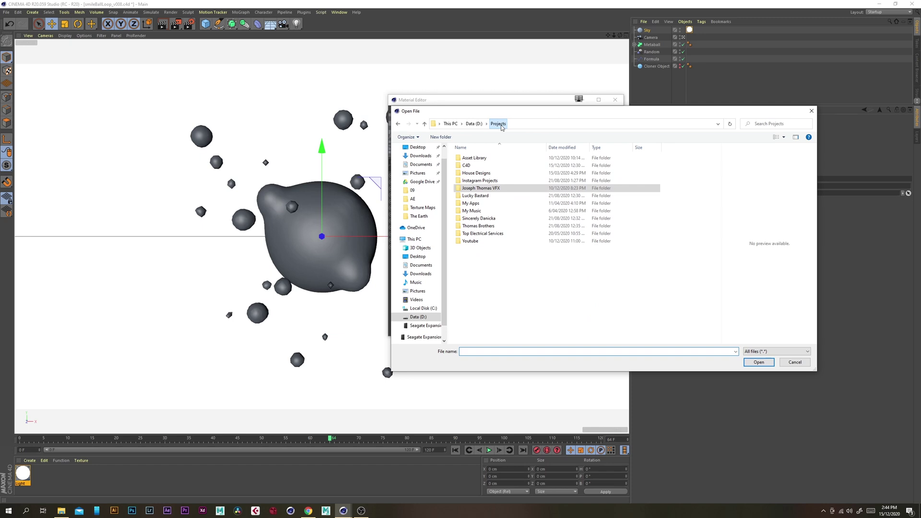
click(480, 160)
double_click(480, 160)
double_click(480, 165)
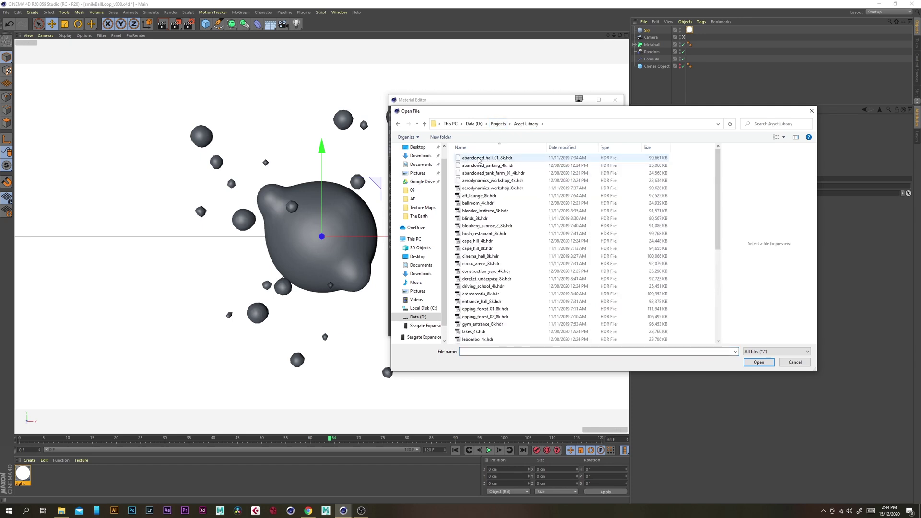
Load lebombo_4k.hdr as the luminance texture without copying it to the project
scroll(518, 251, down, 7)
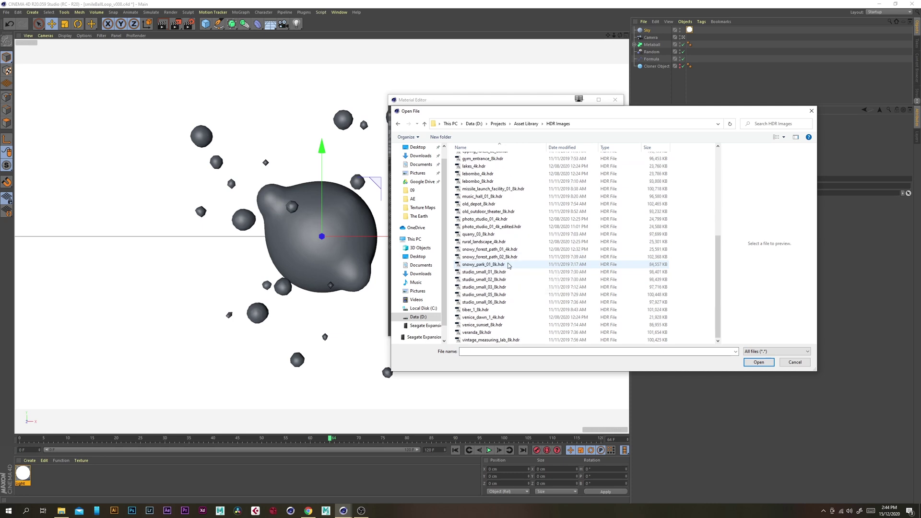
scroll(509, 264, up, 2)
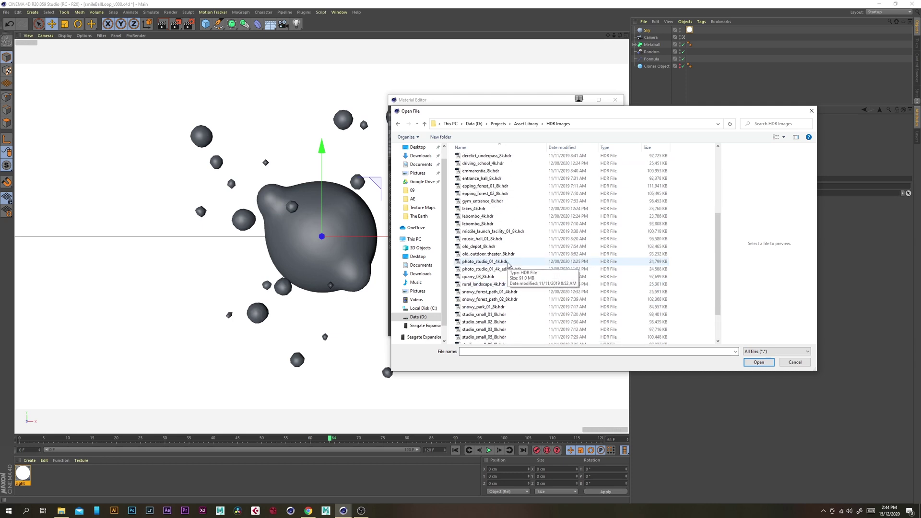
click(494, 216)
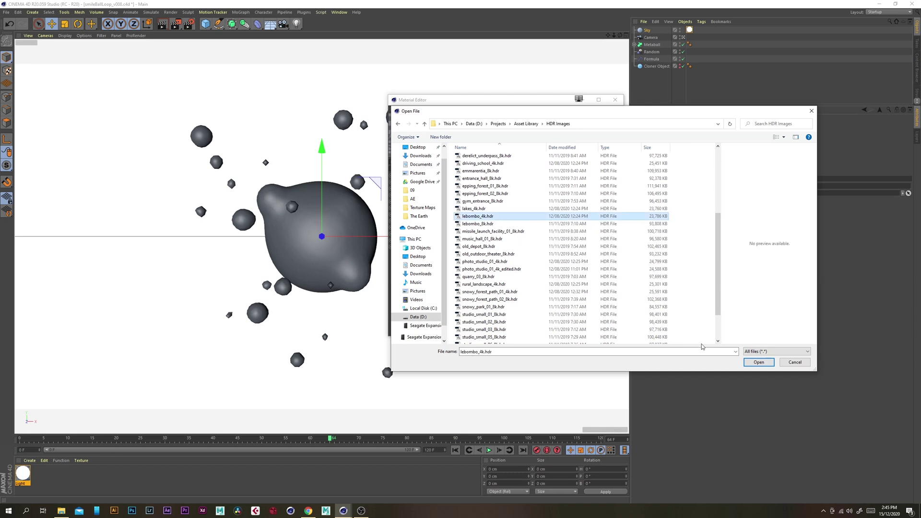
click(758, 362)
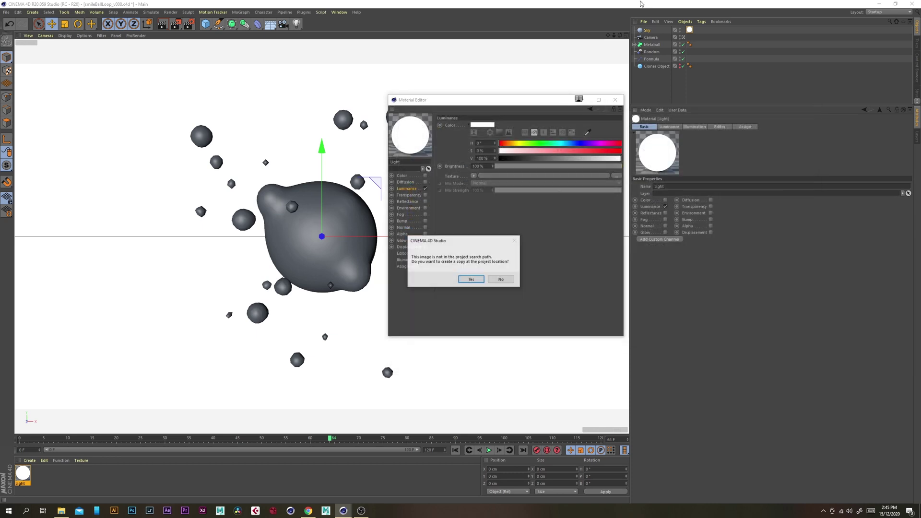
click(501, 279)
drag(556, 101, 554, 45)
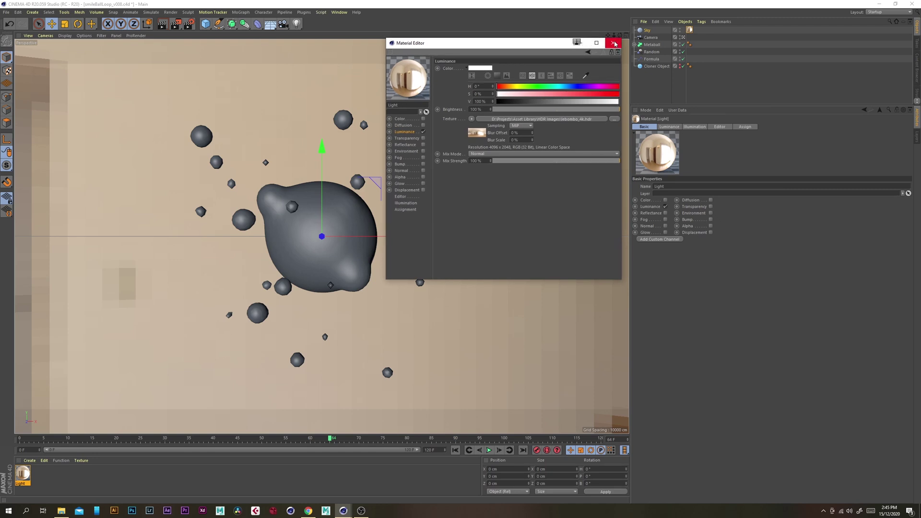
Switch the renderer to Physical in Render Settings
click(614, 44)
click(189, 24)
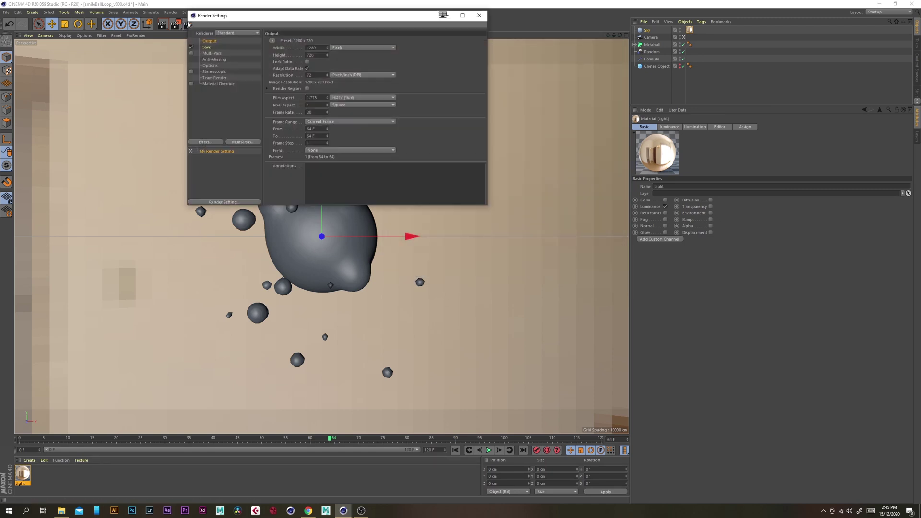
drag(227, 18, 327, 115)
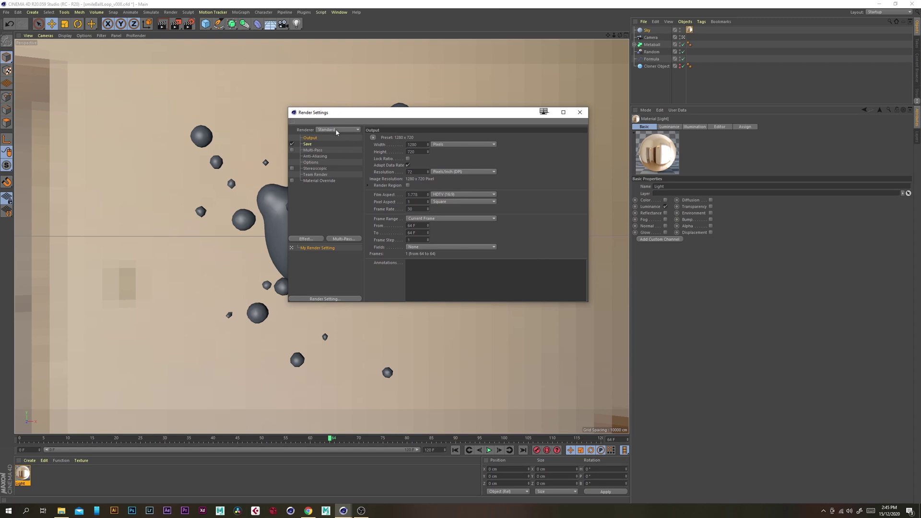
click(337, 130)
click(341, 144)
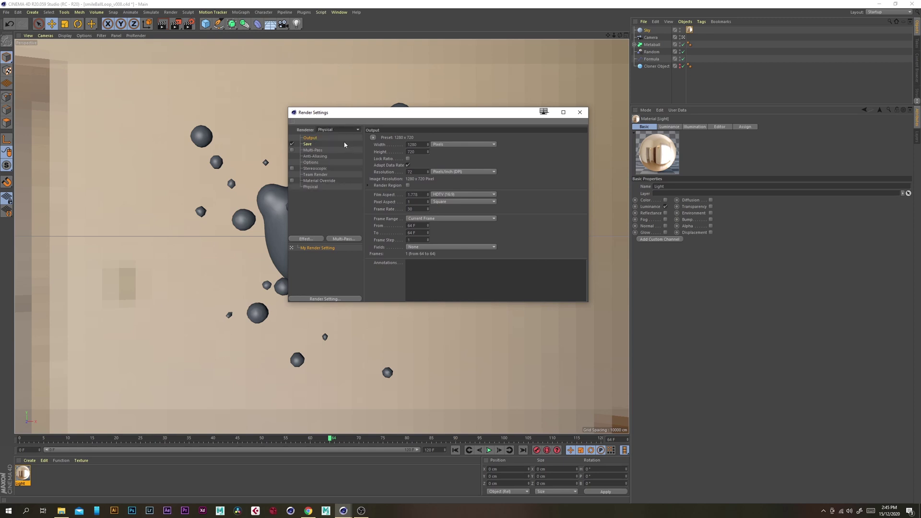
Use the Mitchell anti-aliasing filter, enable Default Light, and set output width to 1920
click(320, 156)
click(453, 182)
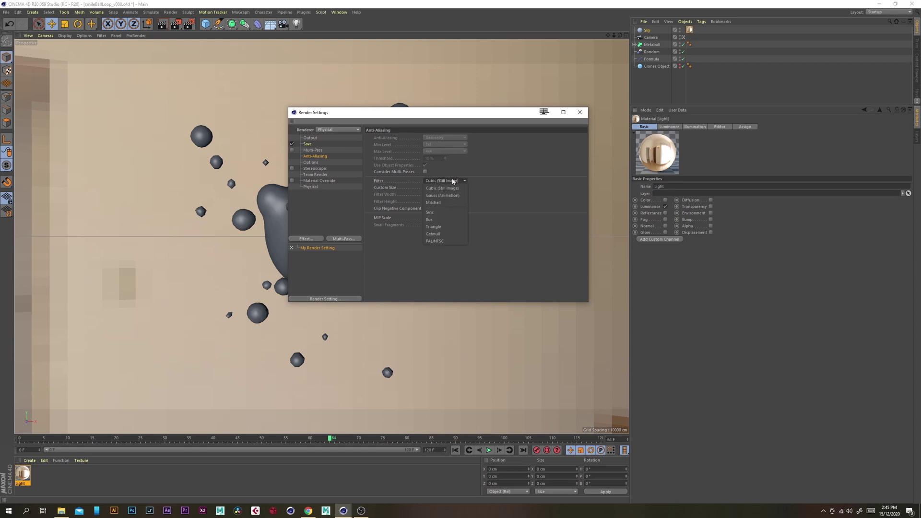
click(455, 203)
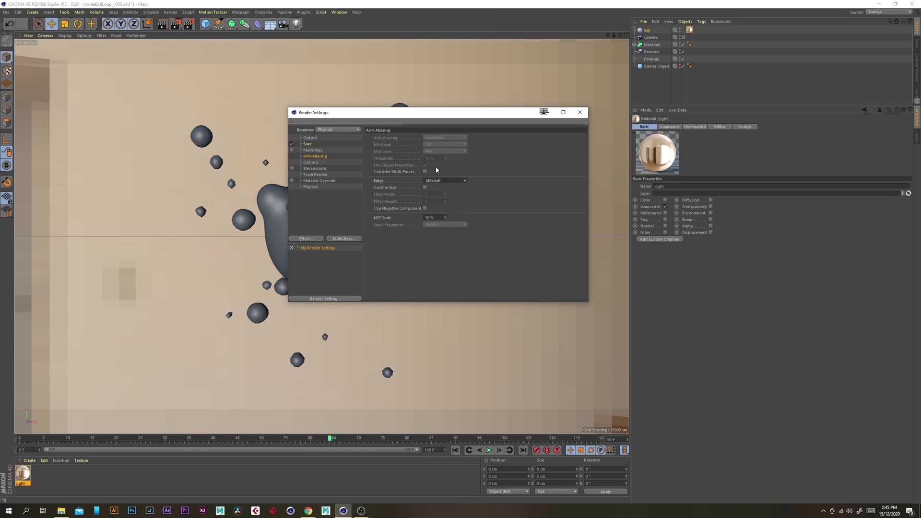
click(315, 164)
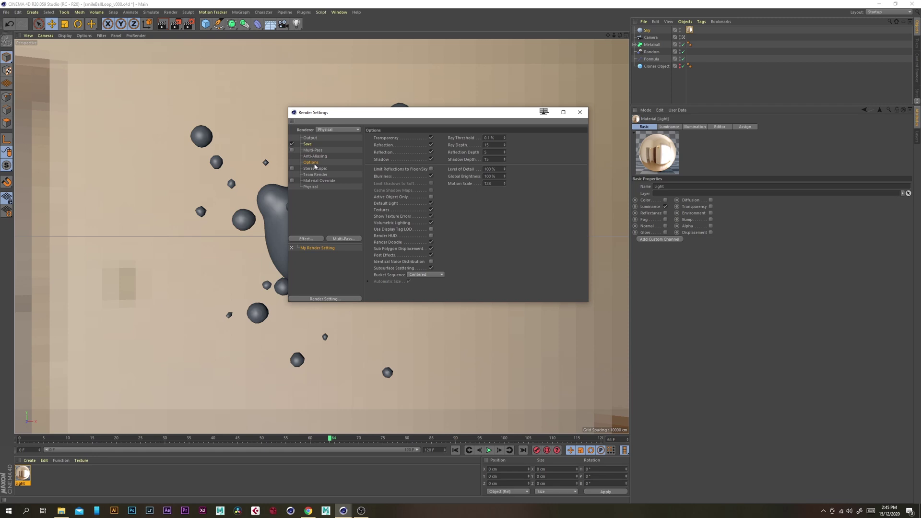
click(430, 204)
click(310, 138)
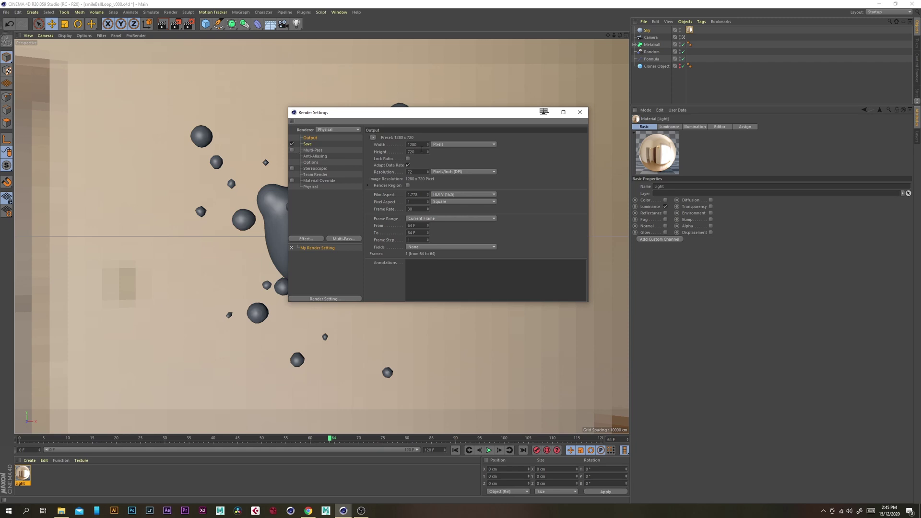
text(1920)
key(Return)
Set the Physical sampler to Progressive and add the Global Illumination effect
click(311, 187)
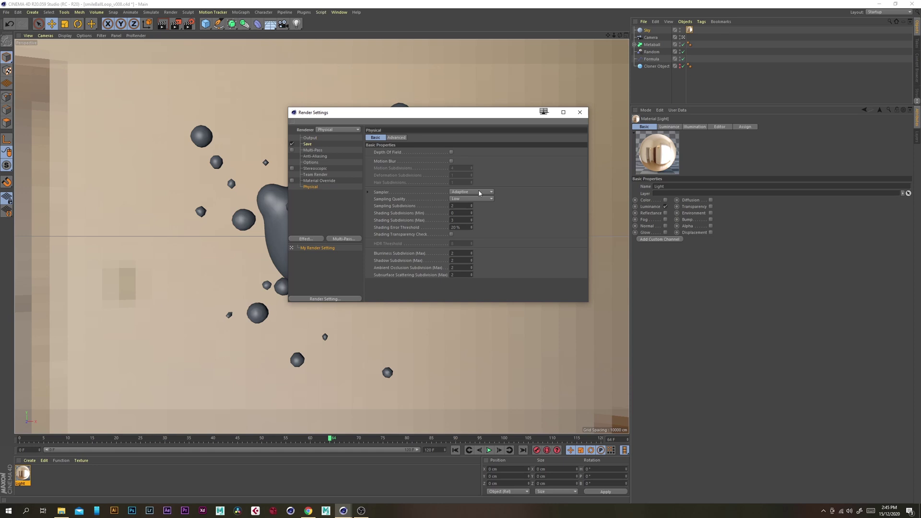
click(482, 213)
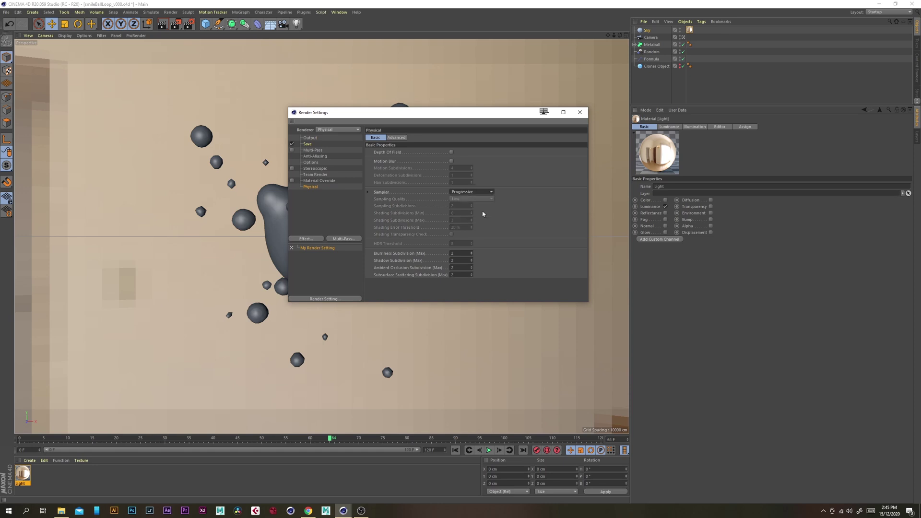
click(313, 240)
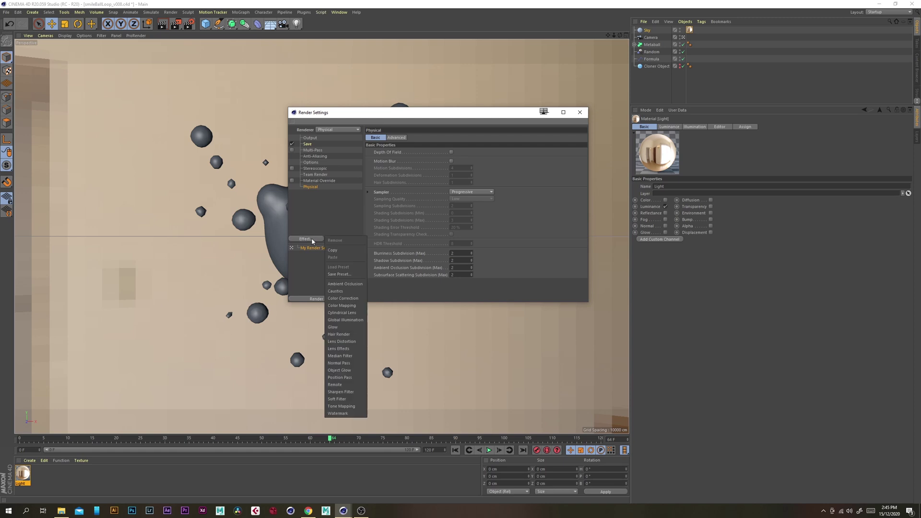
click(360, 321)
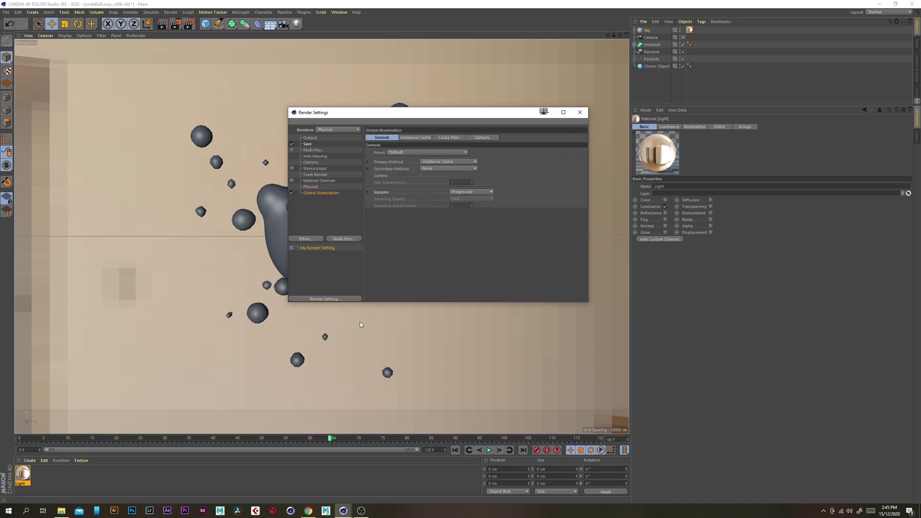
click(580, 113)
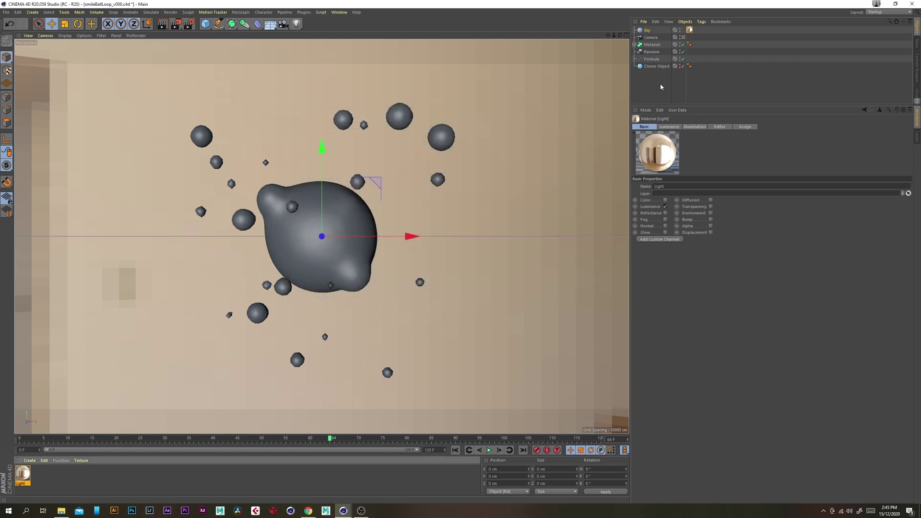
Render to the Picture Viewer and dock it, widened, on the left of the layout
click(175, 23)
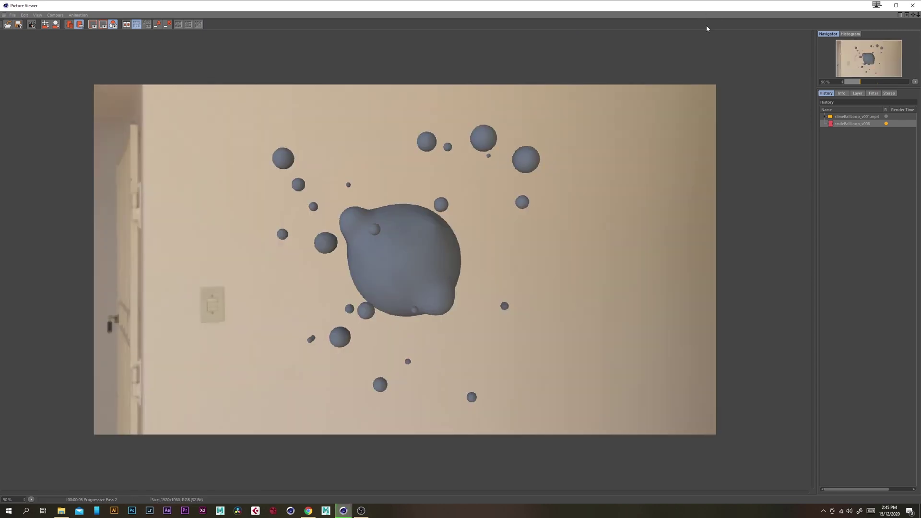
drag(662, 6, 761, 88)
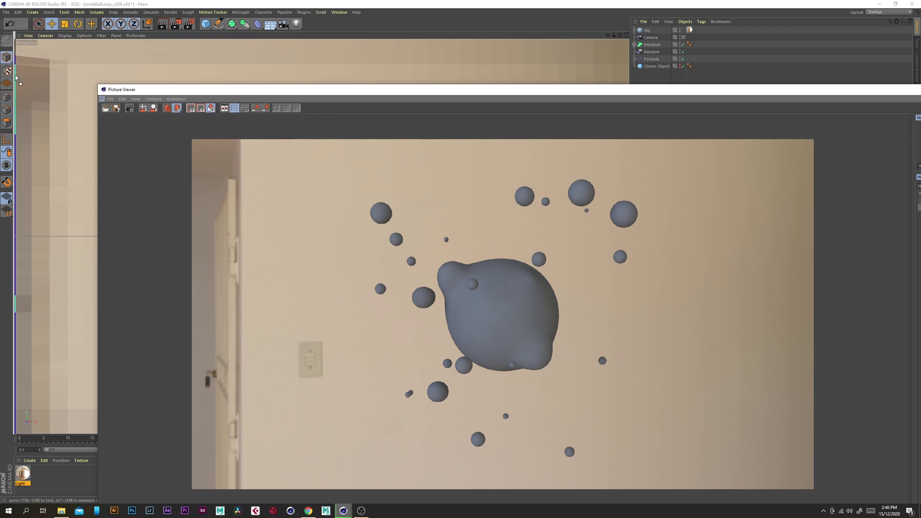
drag(17, 78, 15, 75)
drag(215, 253, 484, 234)
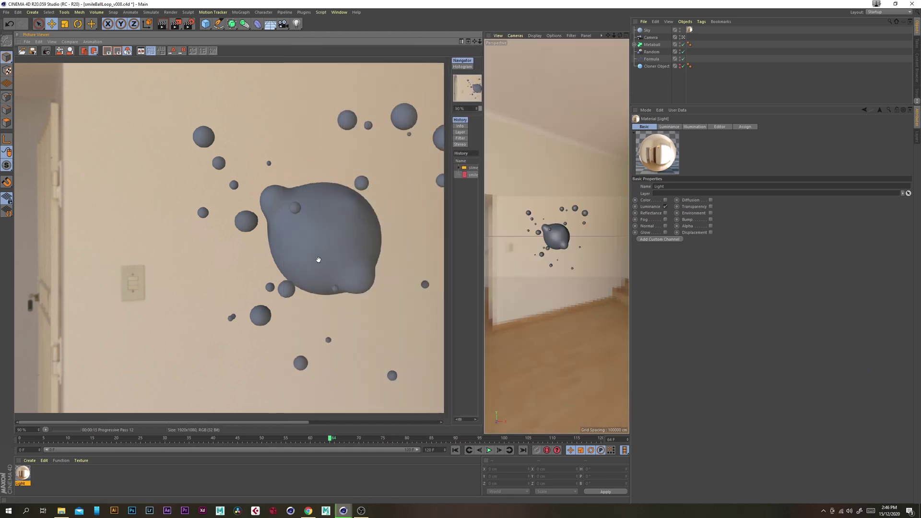
drag(285, 422, 358, 419)
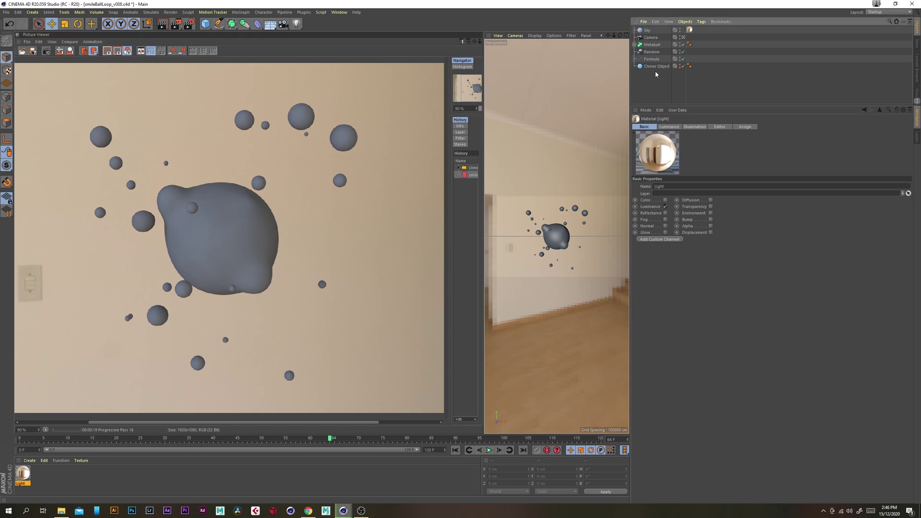
Add a Compositing tag to the Sky and turn off Seen by Camera
right_click(650, 32)
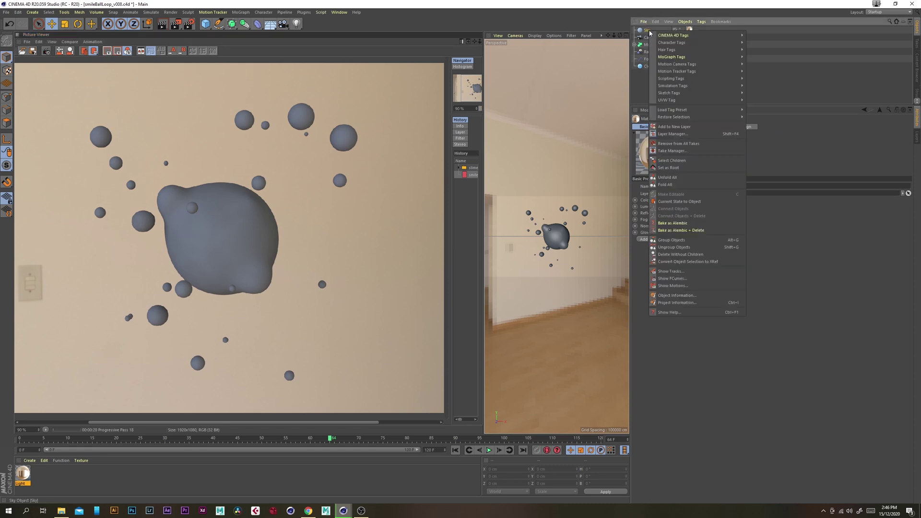
mouse_move(678, 37)
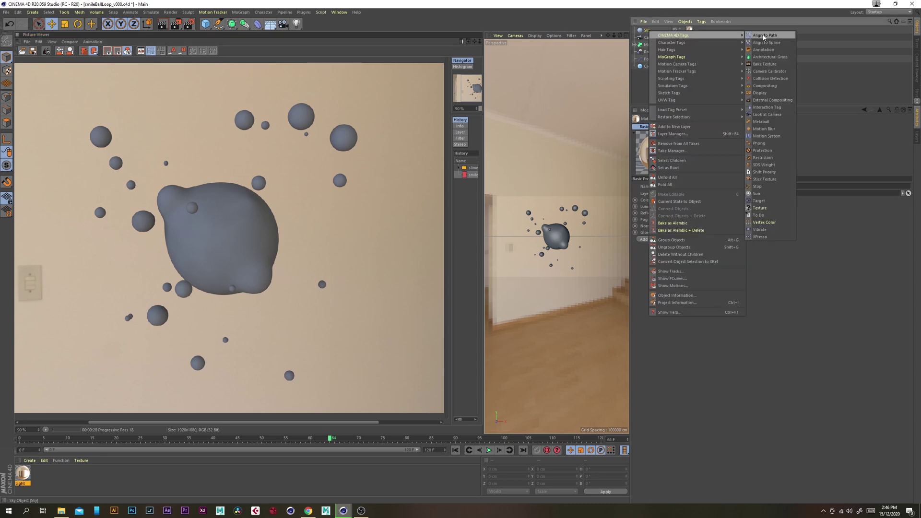
click(769, 86)
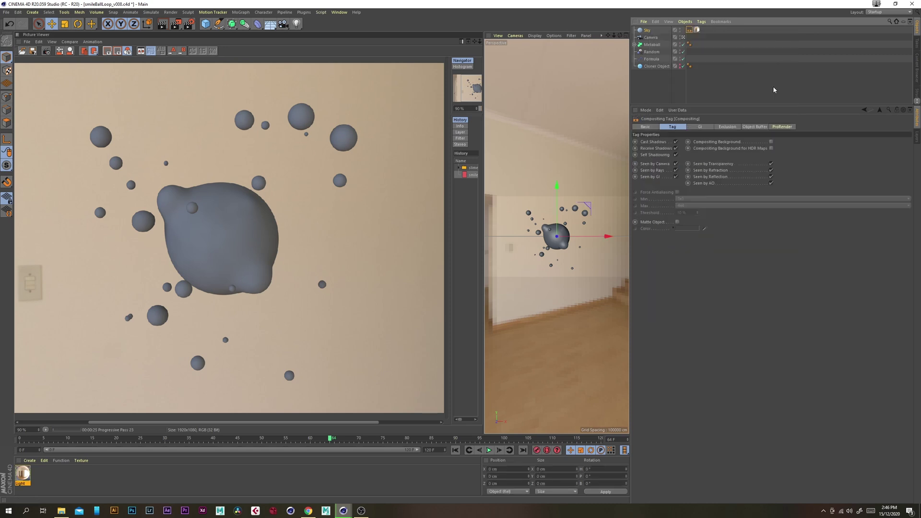
click(675, 165)
click(675, 163)
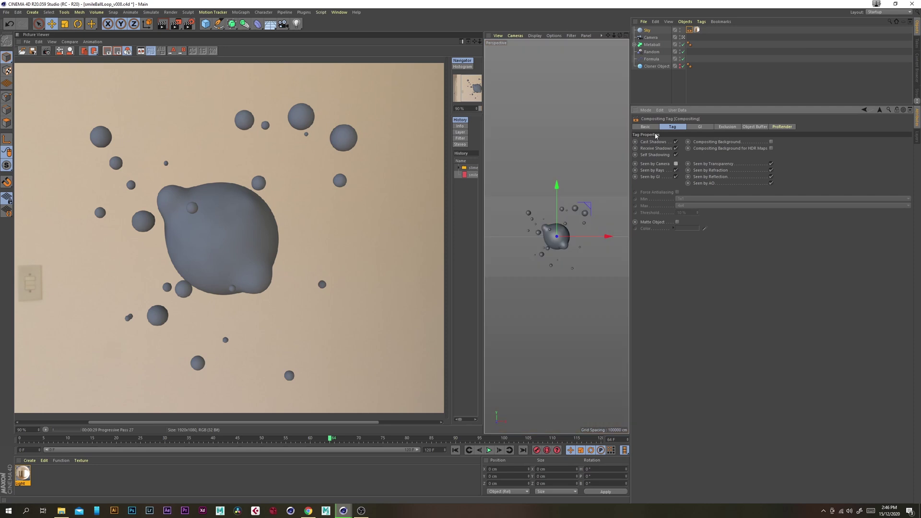
click(642, 103)
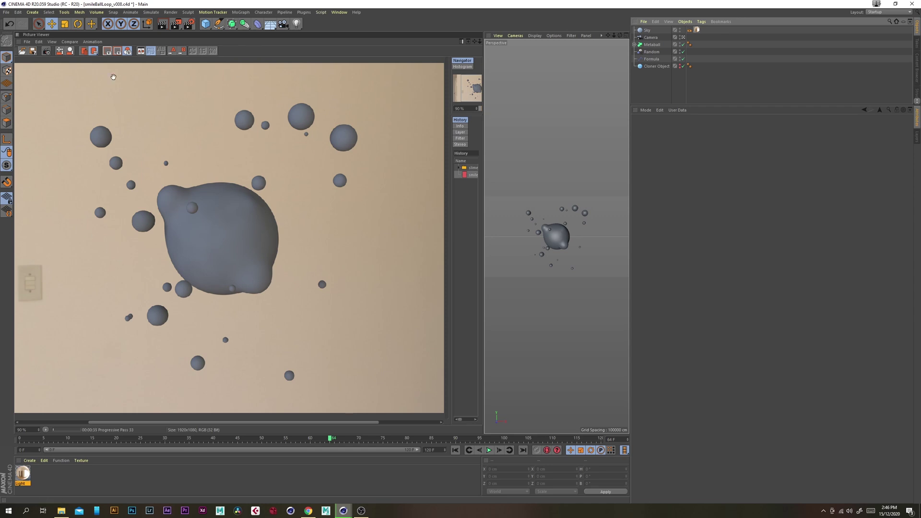
Add a Background object and apply a new standard material to it
click(269, 24)
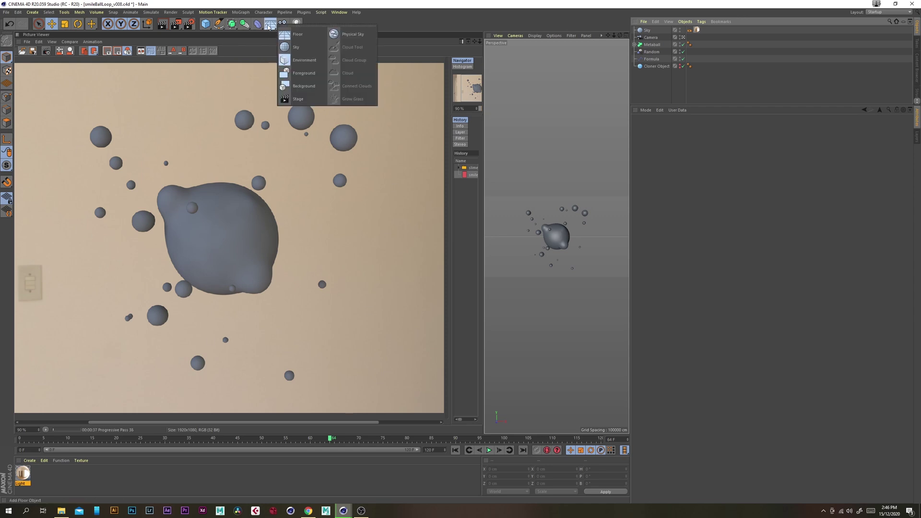
click(300, 86)
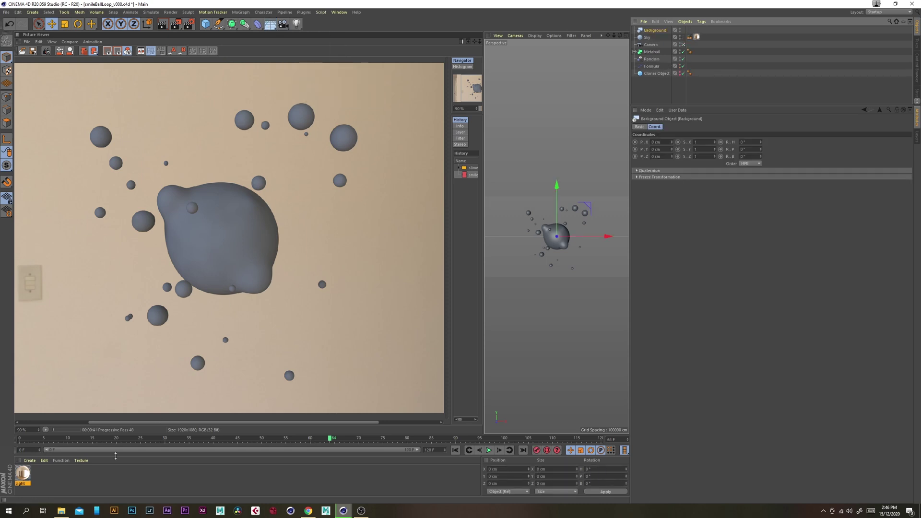
click(29, 460)
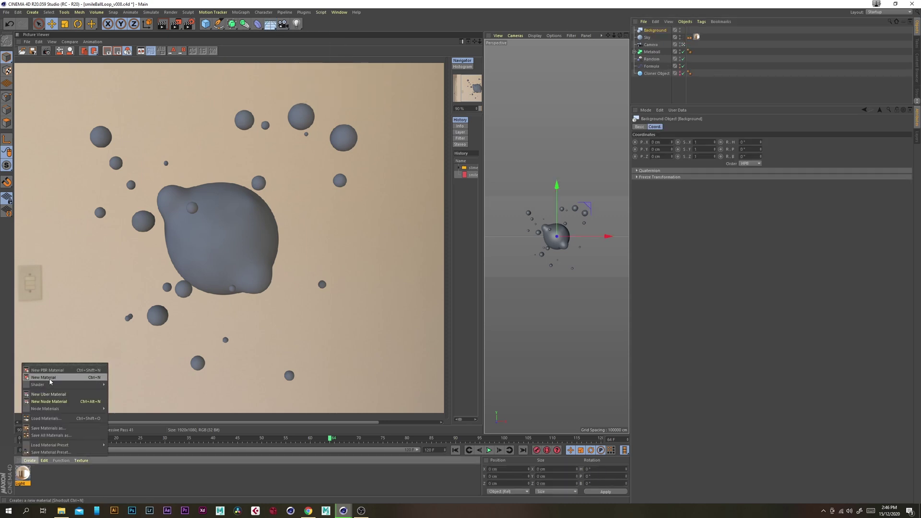
click(50, 378)
drag(22, 473, 656, 31)
Turn off the material's Reflectance and set its Color texture to a Gradient
double_click(22, 474)
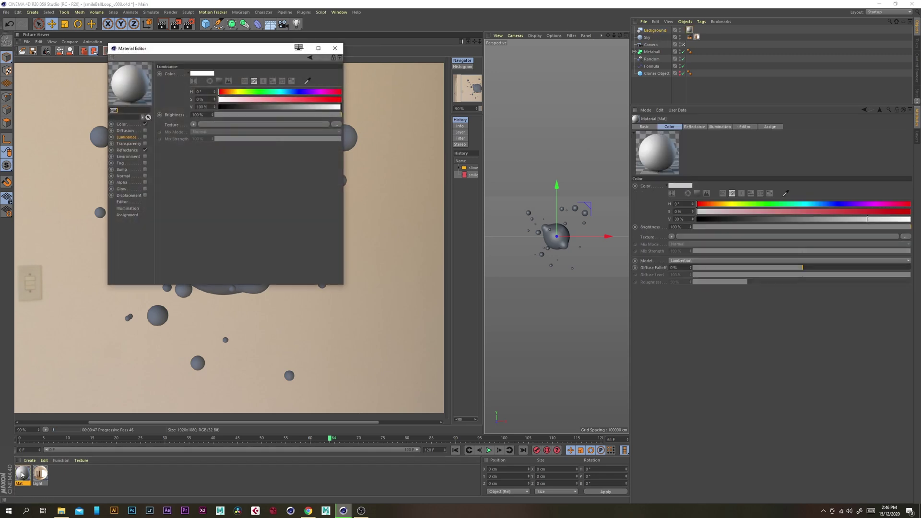
click(145, 150)
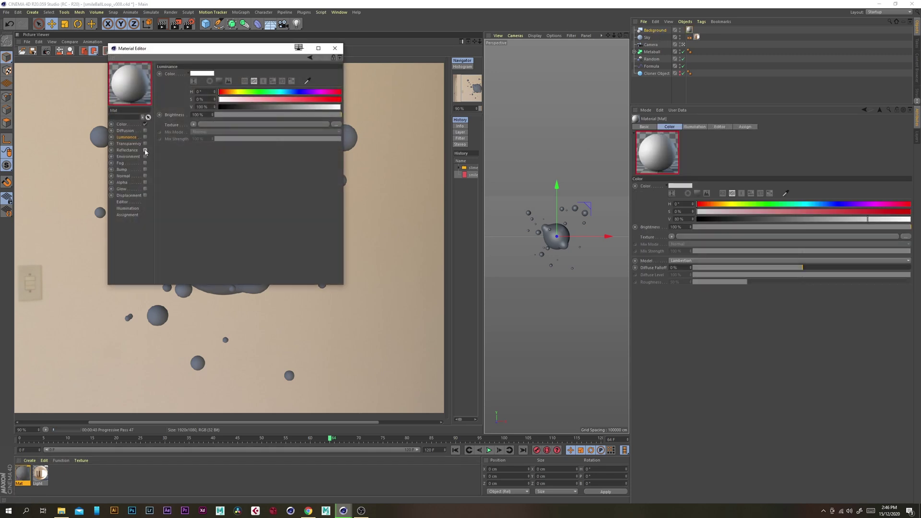
click(122, 125)
click(197, 126)
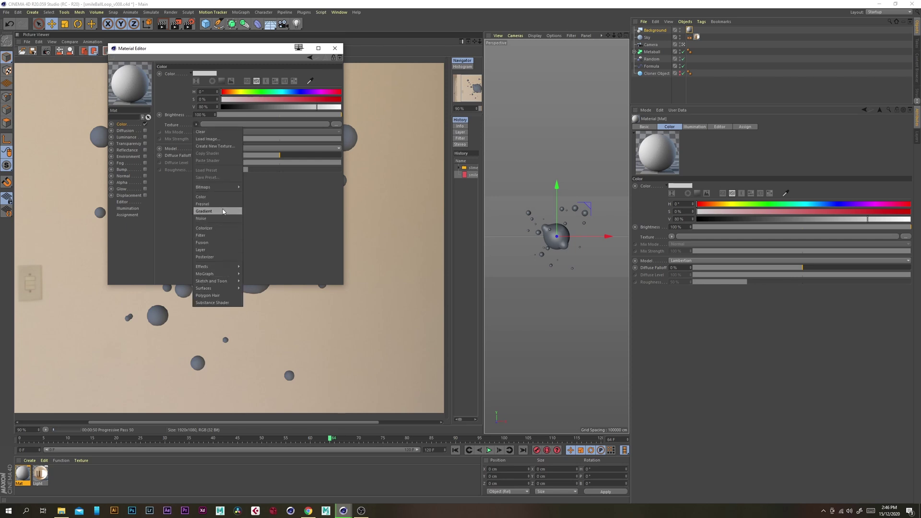
click(223, 212)
Make the gradient 2D - Circular, reversed to run white to dark with the dark stop at the end
click(202, 146)
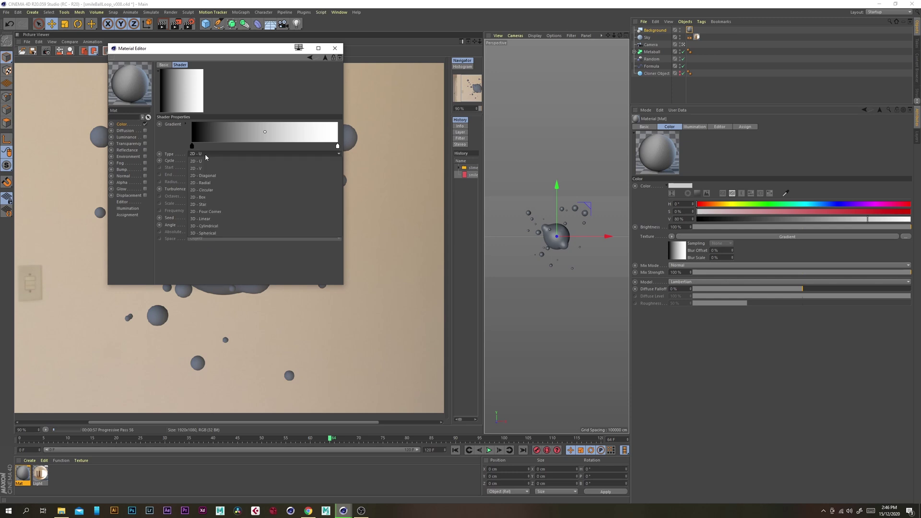
click(207, 155)
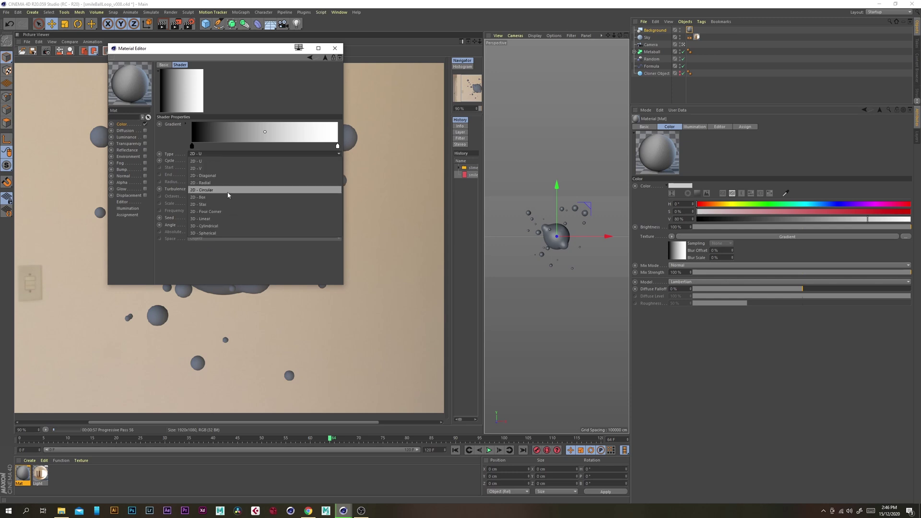
click(230, 190)
drag(192, 147, 133, 147)
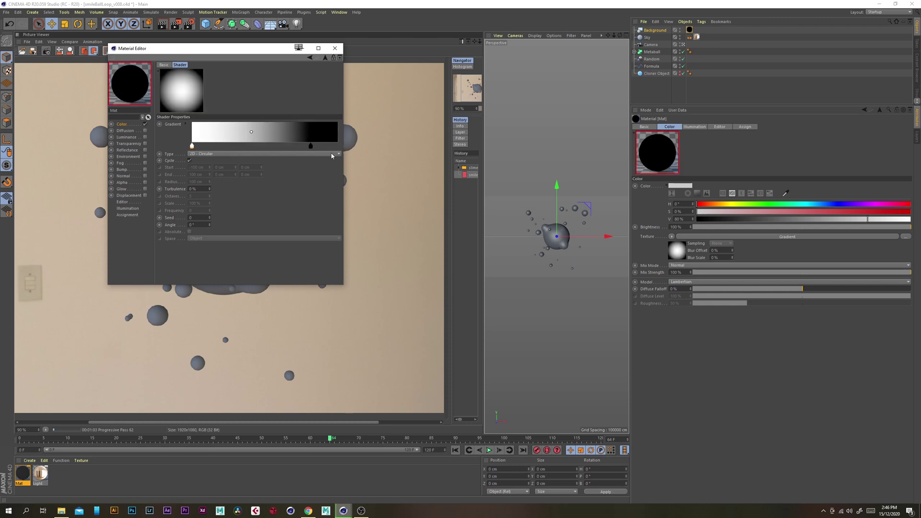
drag(310, 146, 346, 148)
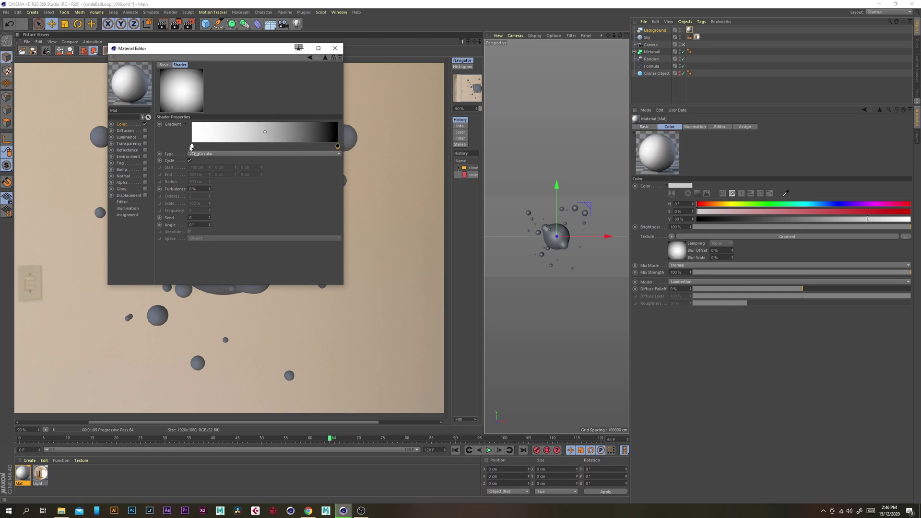
Set the gradient stop colours, making the dark end stop 50% grey
double_click(192, 147)
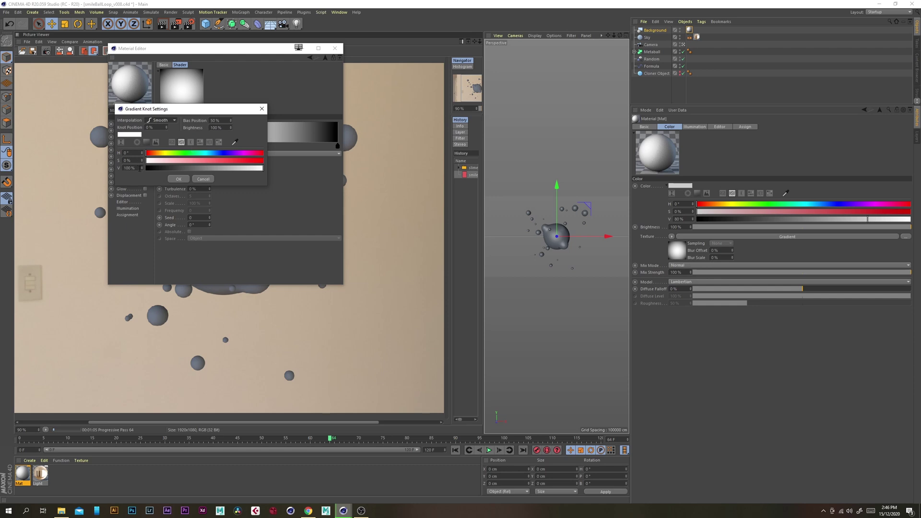
drag(141, 168, 78, 168)
text(5)
click(180, 180)
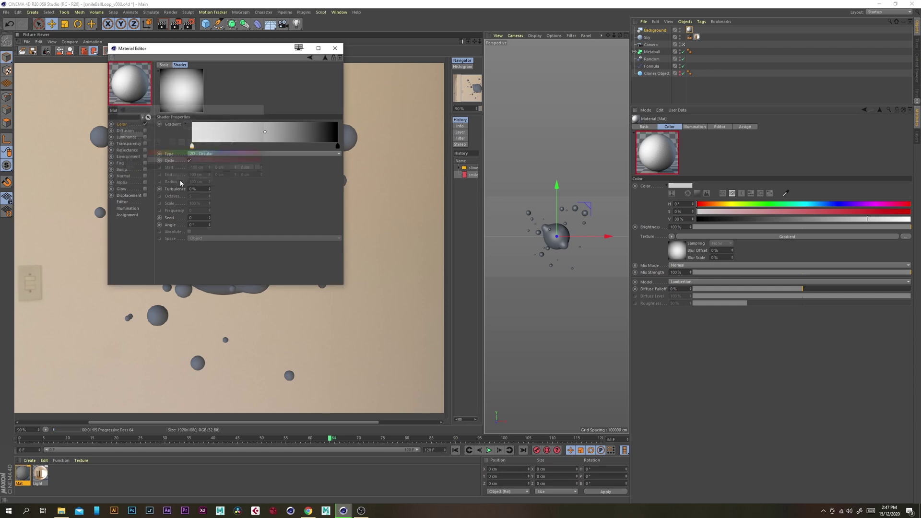
double_click(338, 147)
double_click(282, 169)
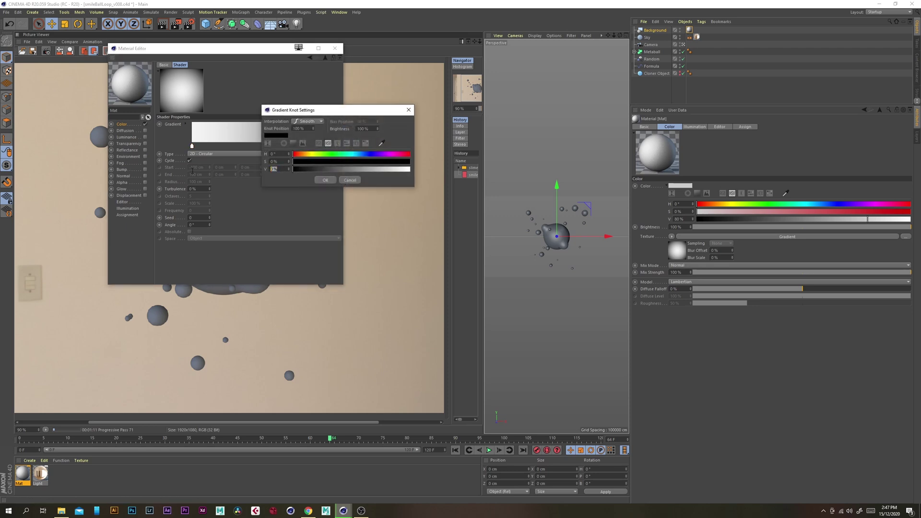
text(50)
key(Return)
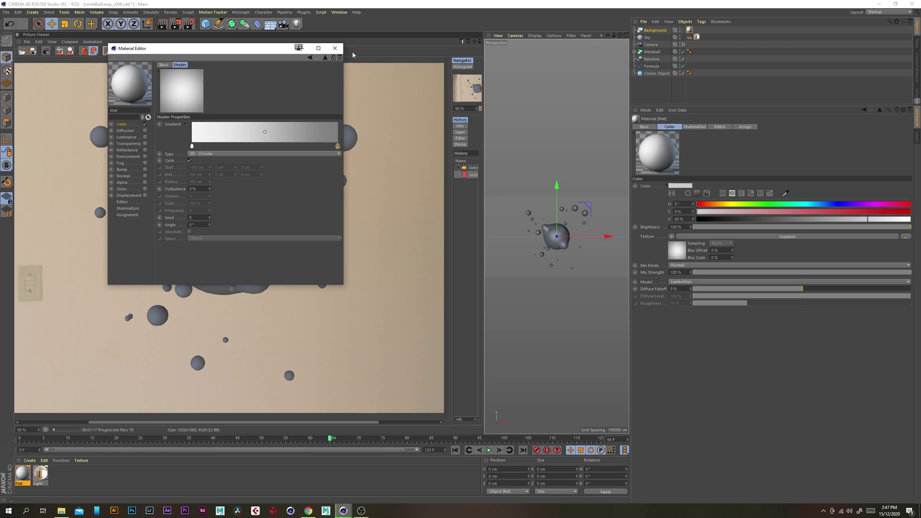
Re-render the scene, stopping the old render, and view the new result at 100%
click(335, 48)
click(176, 27)
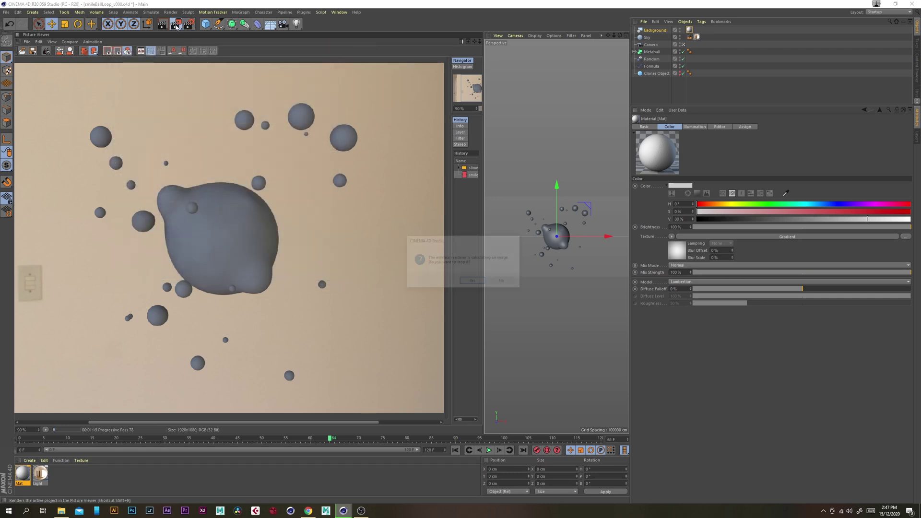
click(475, 281)
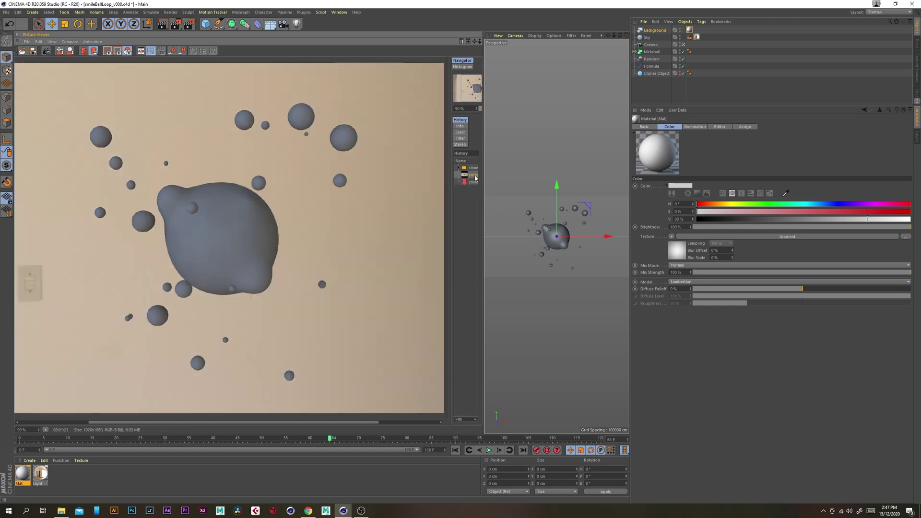
click(471, 185)
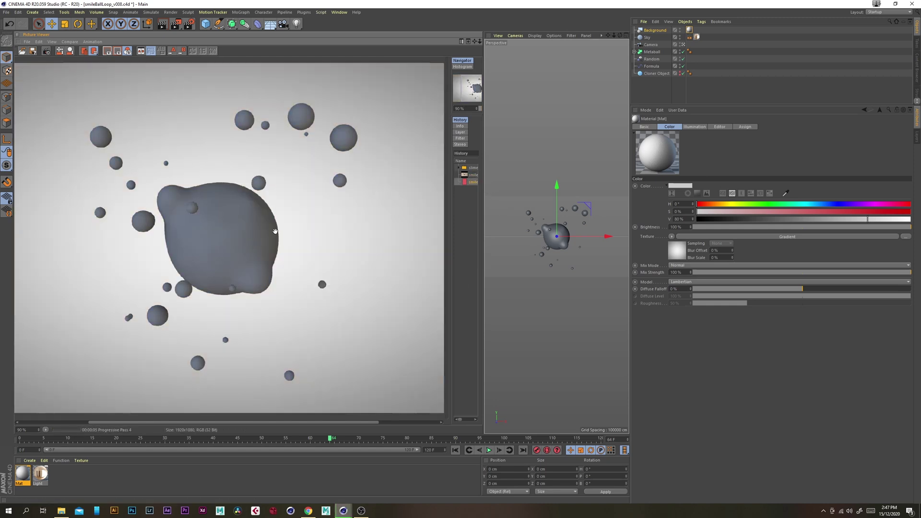
scroll(271, 227, up, 1)
drag(252, 259, 261, 254)
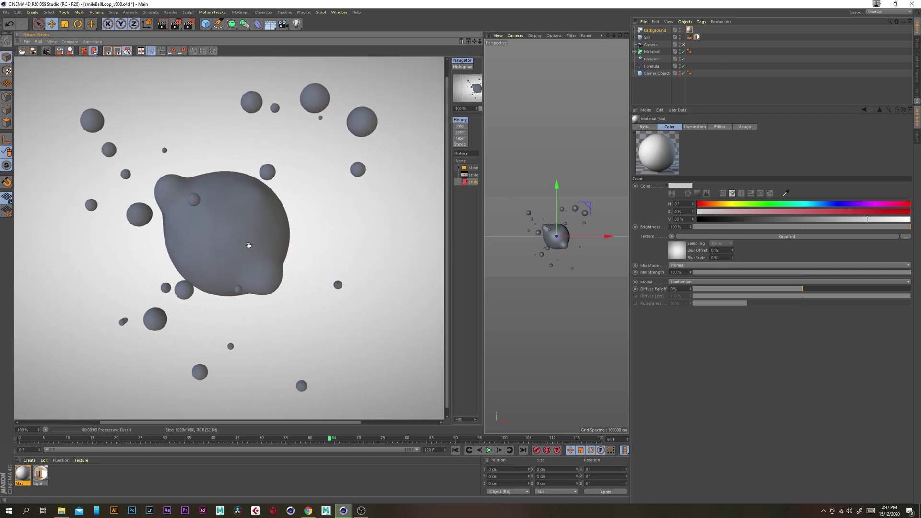
Create a new PBR material and apply it to the Metaball
click(28, 461)
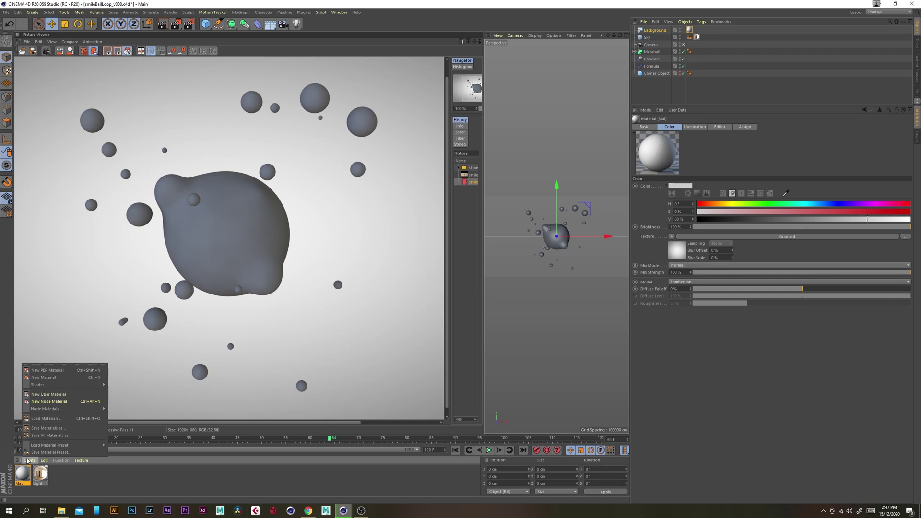
click(63, 370)
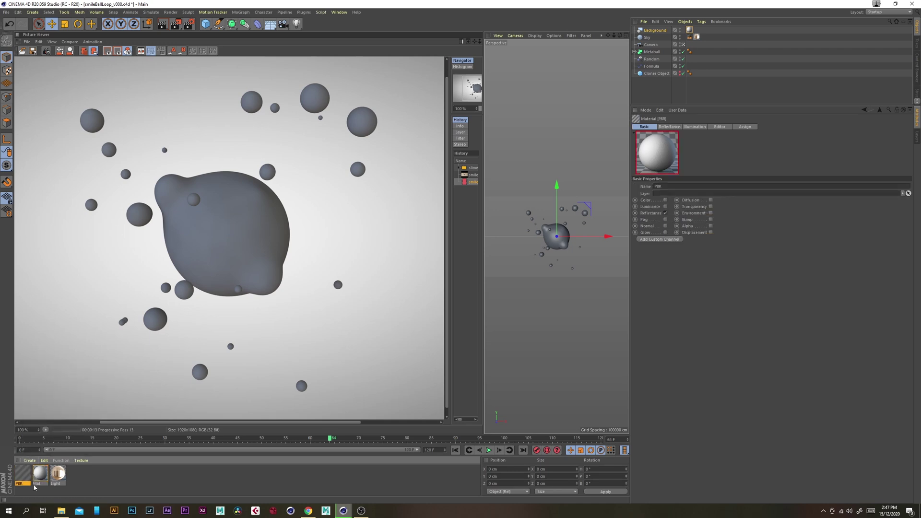
drag(28, 475, 686, 53)
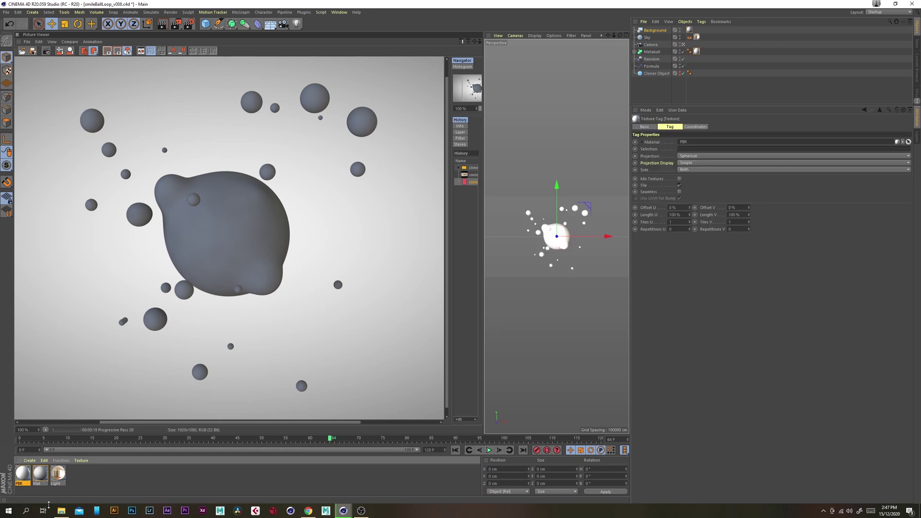
click(55, 475)
Set the PBR material's Default Diffuse layer colour brightness to 0% for pure black
double_click(24, 475)
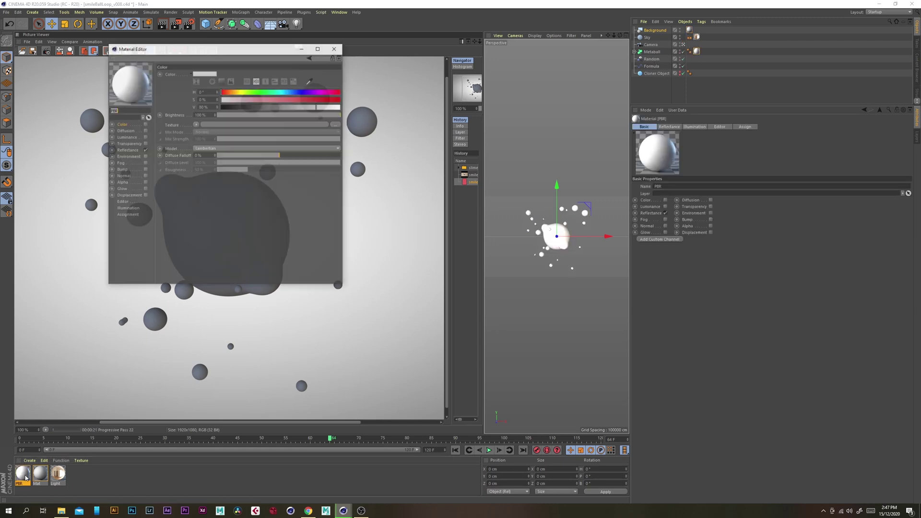
drag(230, 48, 436, 73)
click(337, 178)
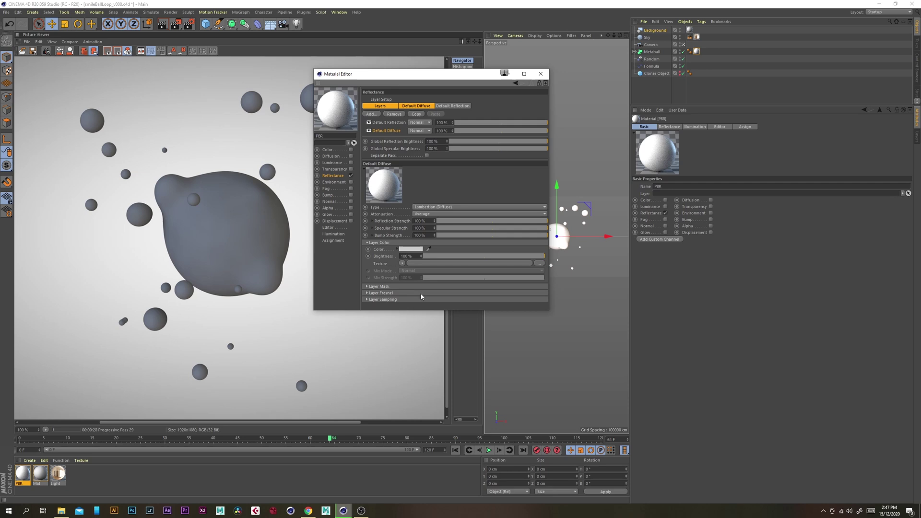
drag(428, 310, 428, 397)
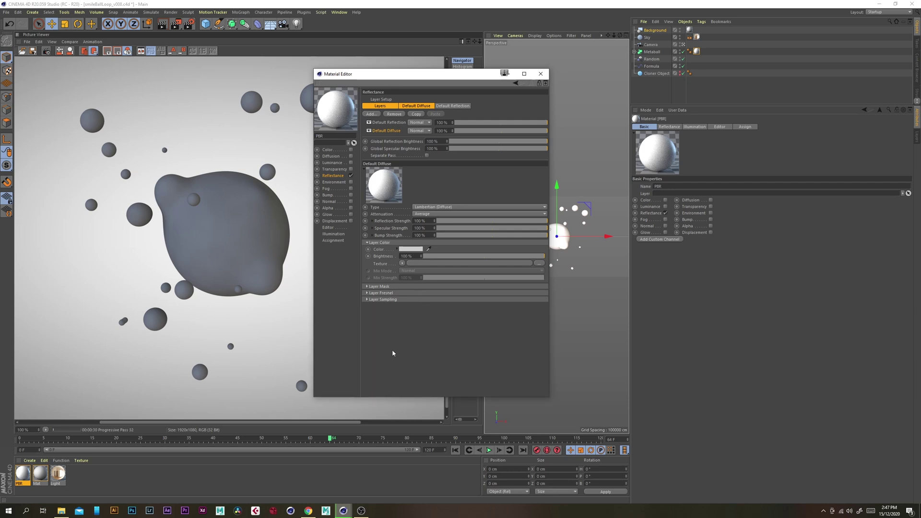
click(368, 293)
click(368, 293)
click(411, 250)
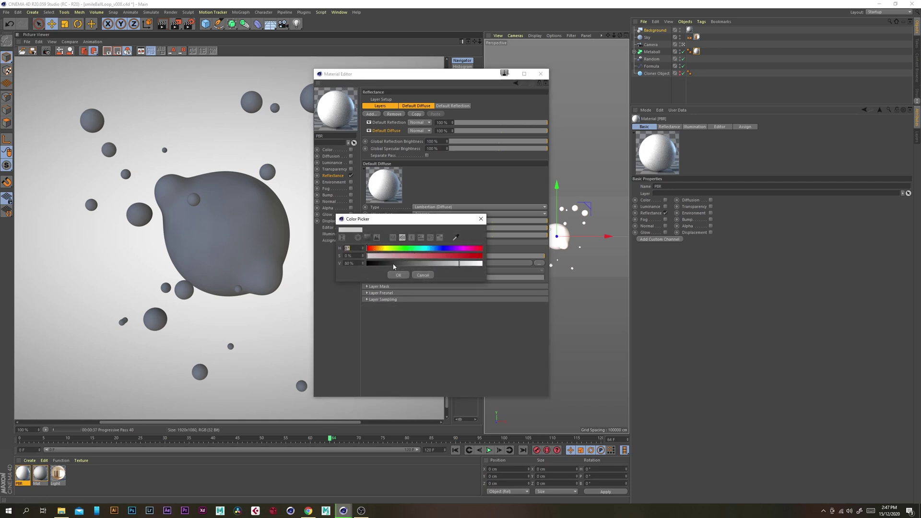
click(355, 264)
text(0)
key(Return)
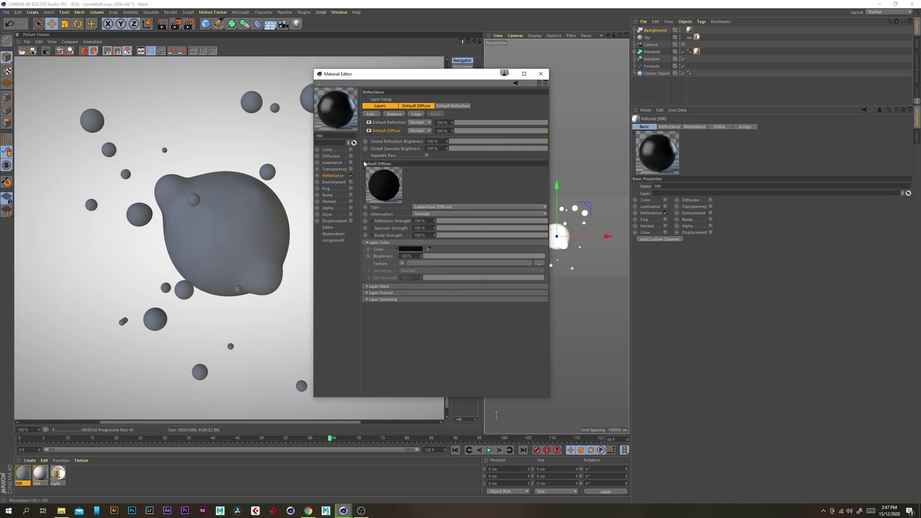
Give the Default Reflection layer 20% specular strength and the Oil (Vegetable) Fresnel preset
click(388, 123)
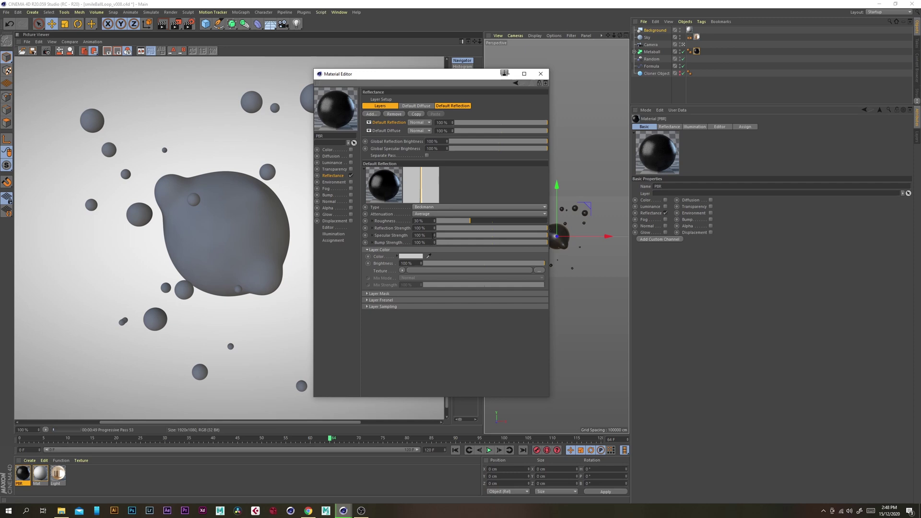
key(Tab)
text(20)
key(Return)
click(381, 301)
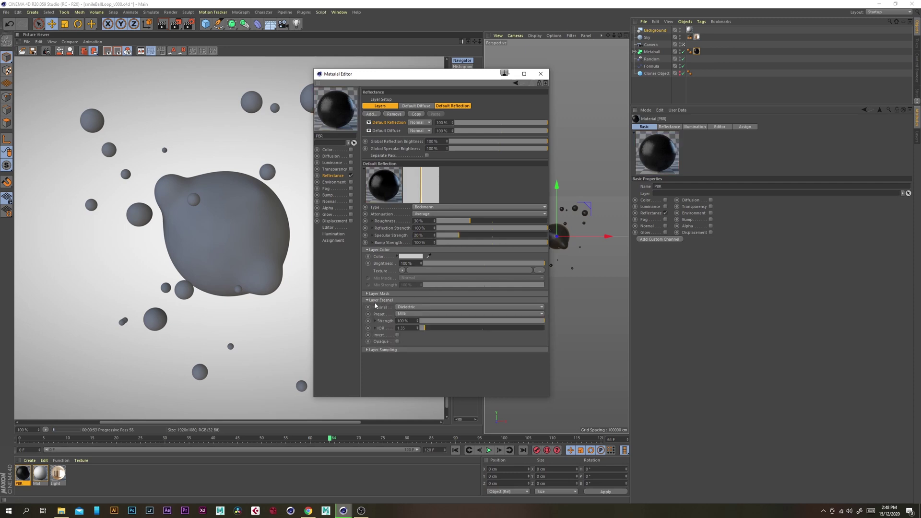
click(411, 314)
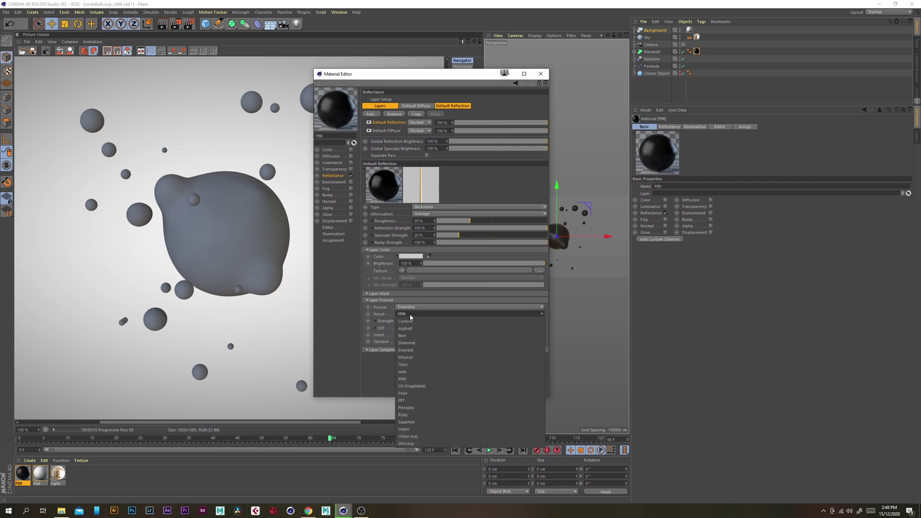
click(432, 388)
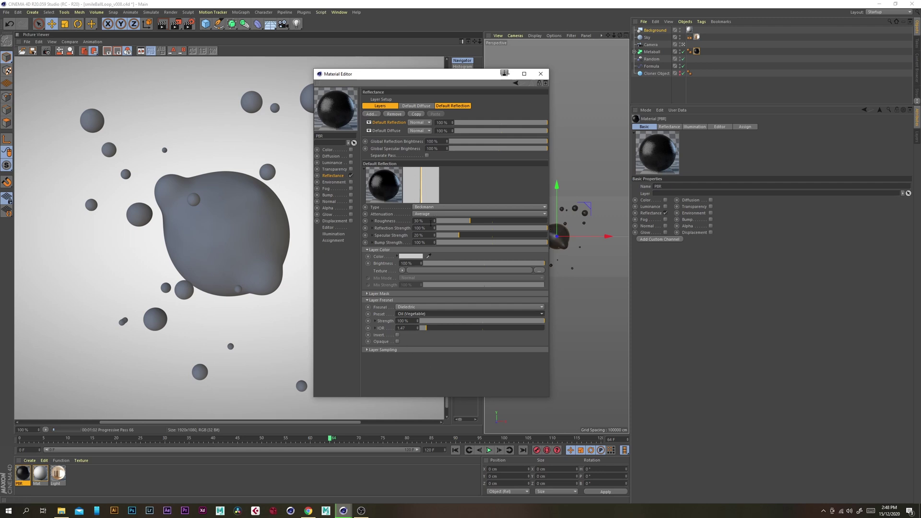
Lower the reflection layer's roughness to 2%
click(372, 221)
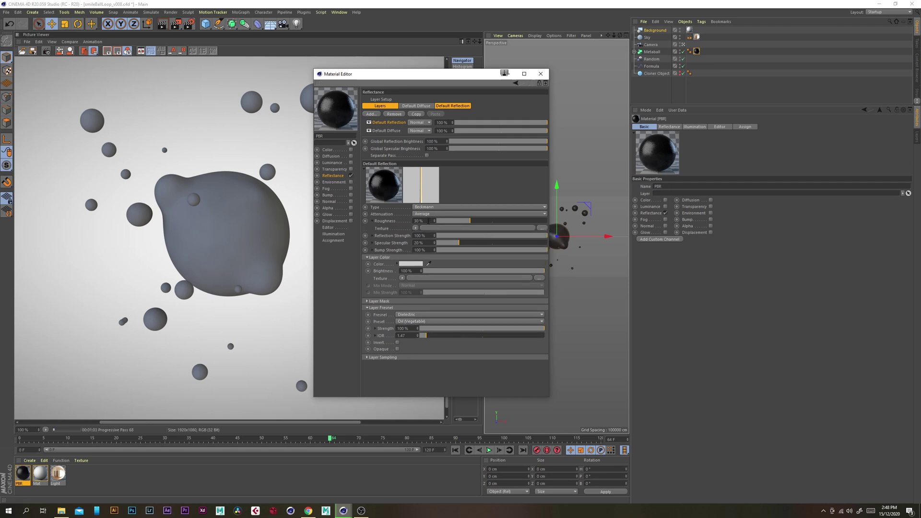
click(419, 221)
text(2)
key(Return)
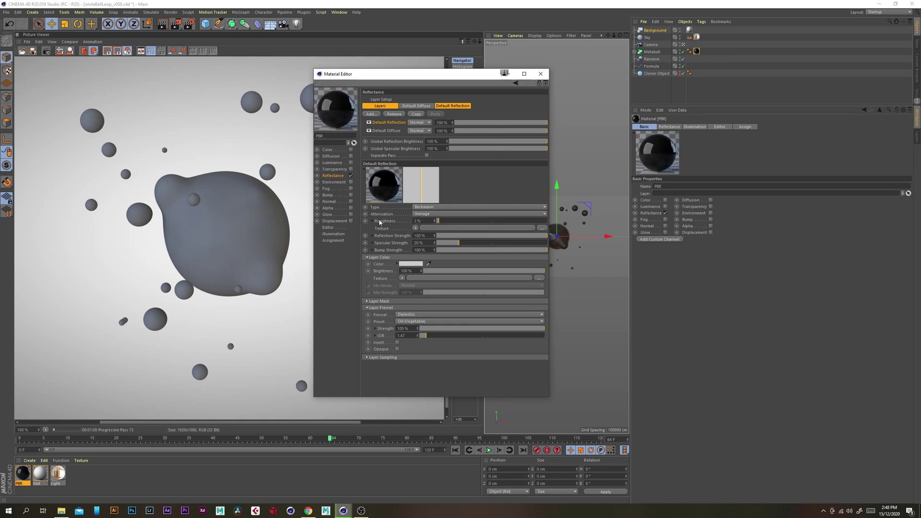
Restart the render and compare the glossy dark result with the earlier render in History
click(176, 23)
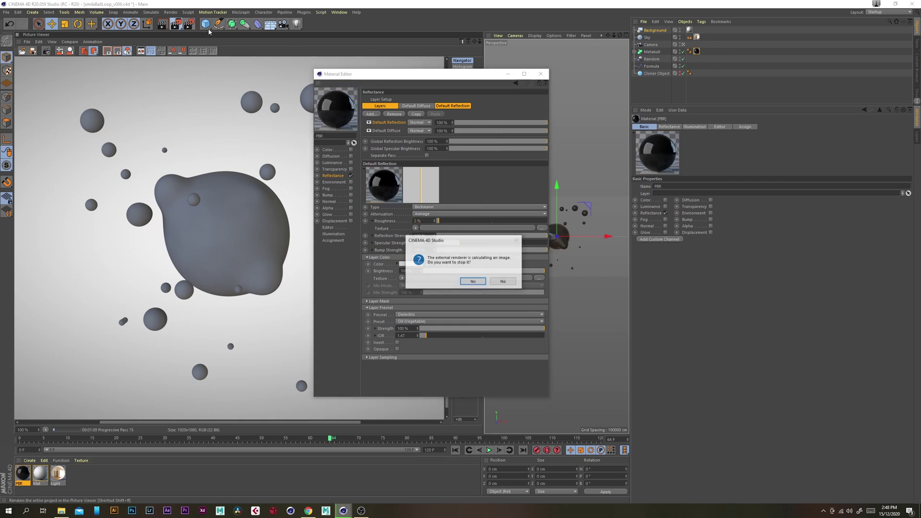
click(473, 281)
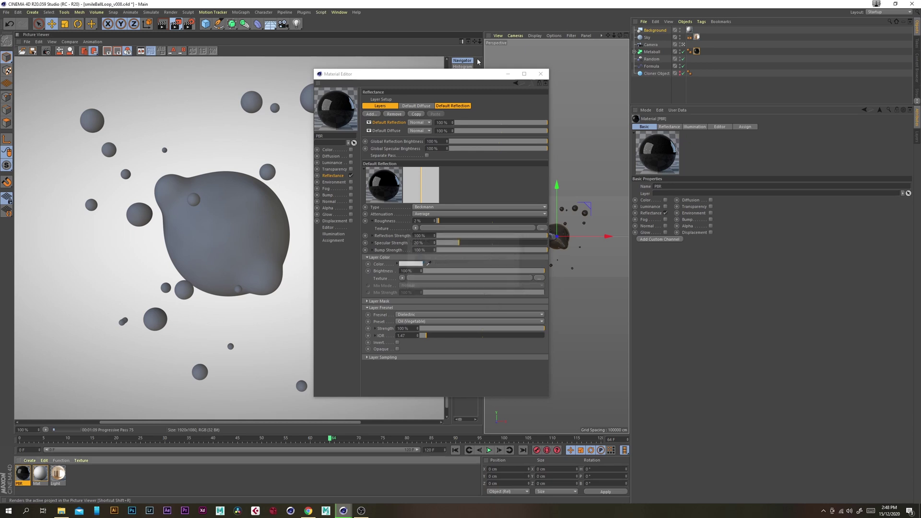
drag(464, 76, 678, 77)
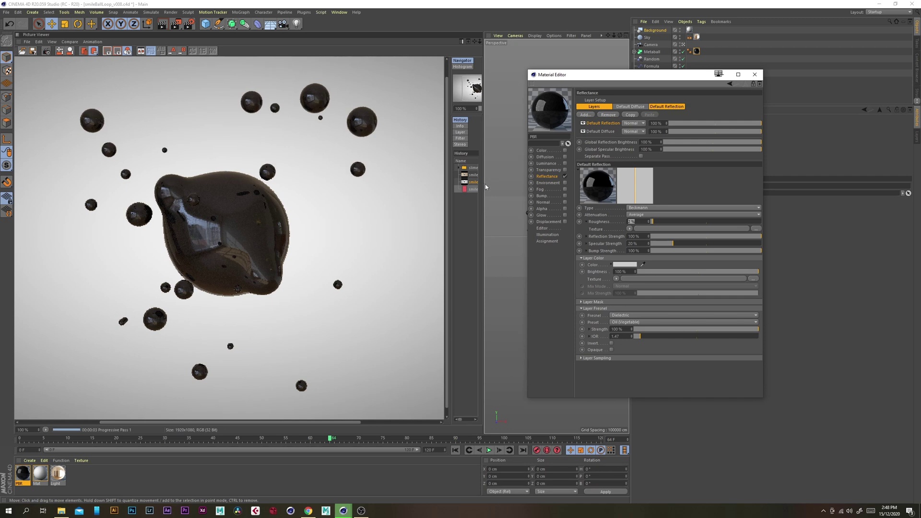
click(472, 183)
click(472, 189)
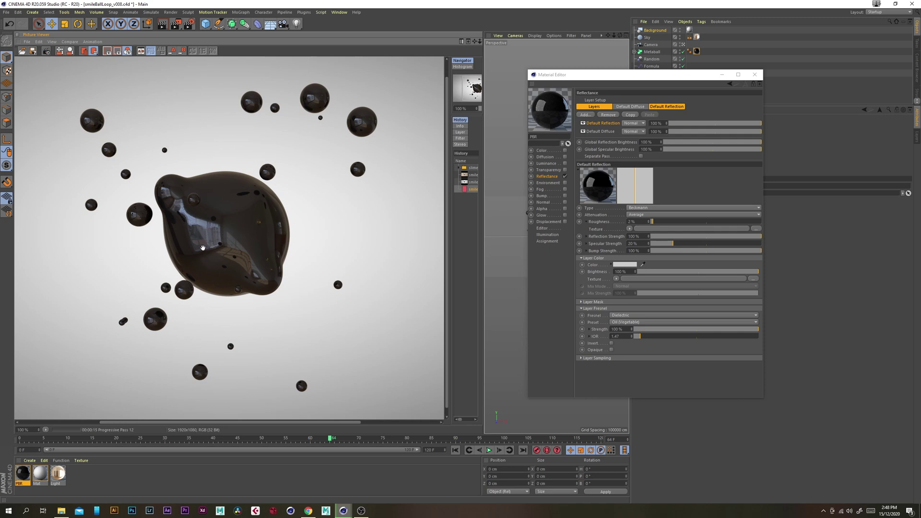
Enable displacement driven by a Wavy Turbulence Noise texture at 500% global scale
drag(632, 75, 611, 62)
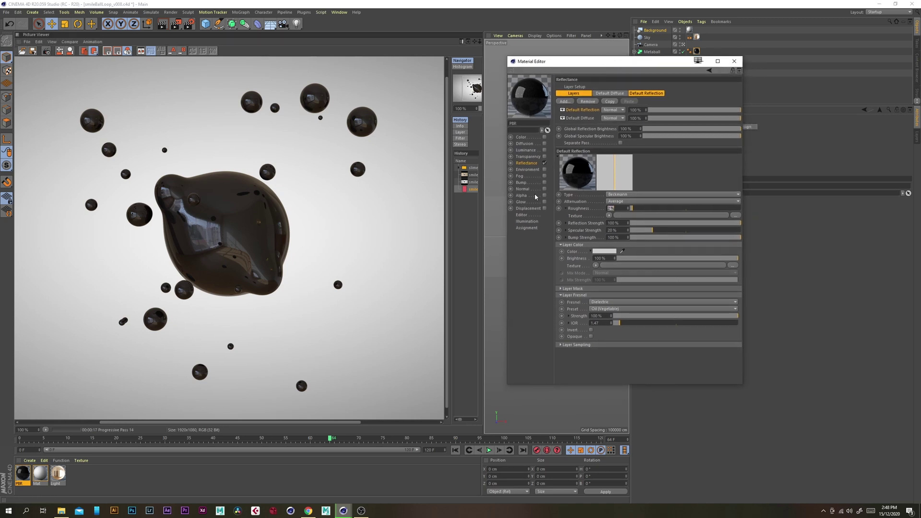
click(529, 208)
click(545, 209)
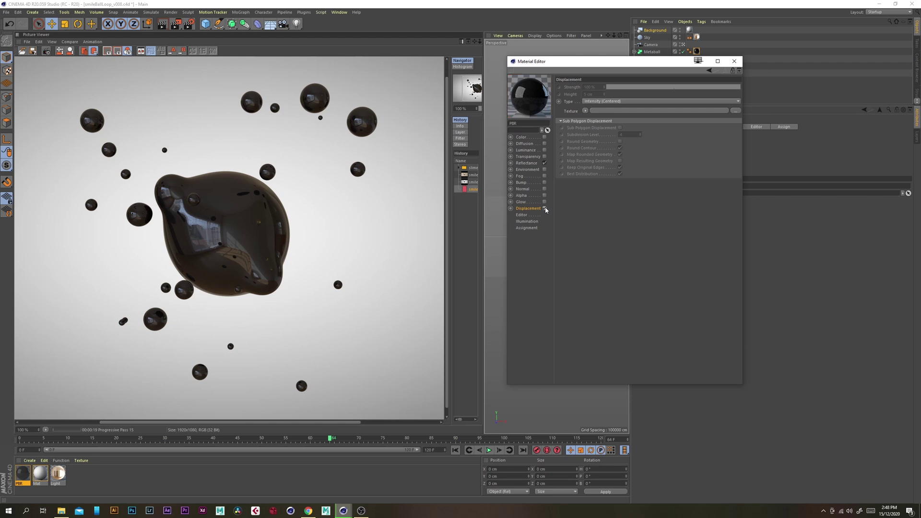
click(585, 110)
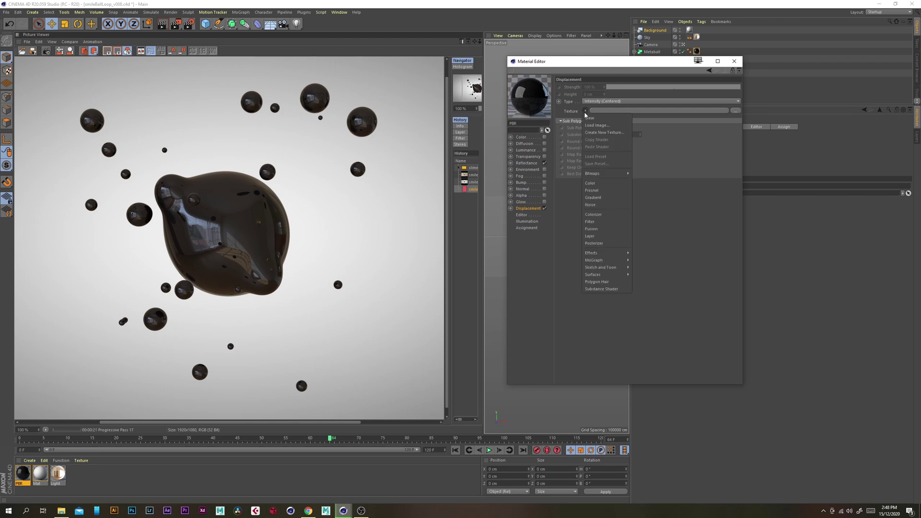
click(611, 206)
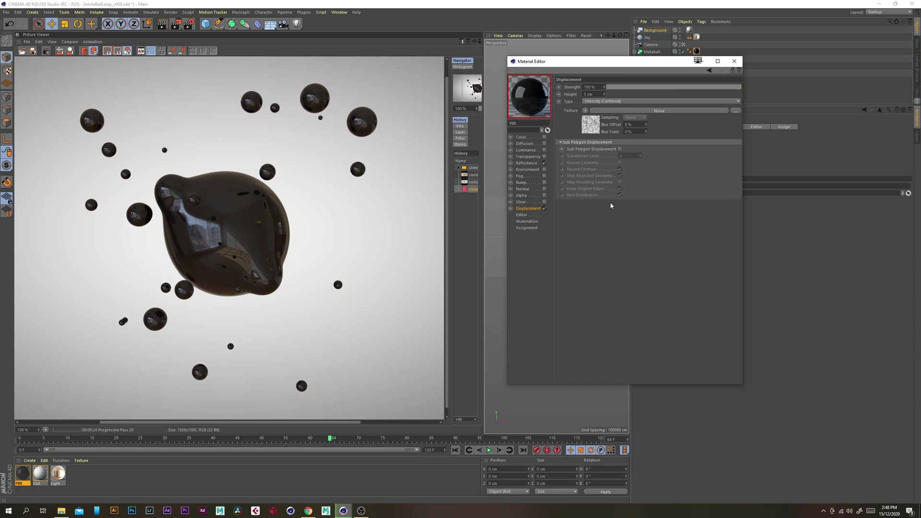
click(589, 126)
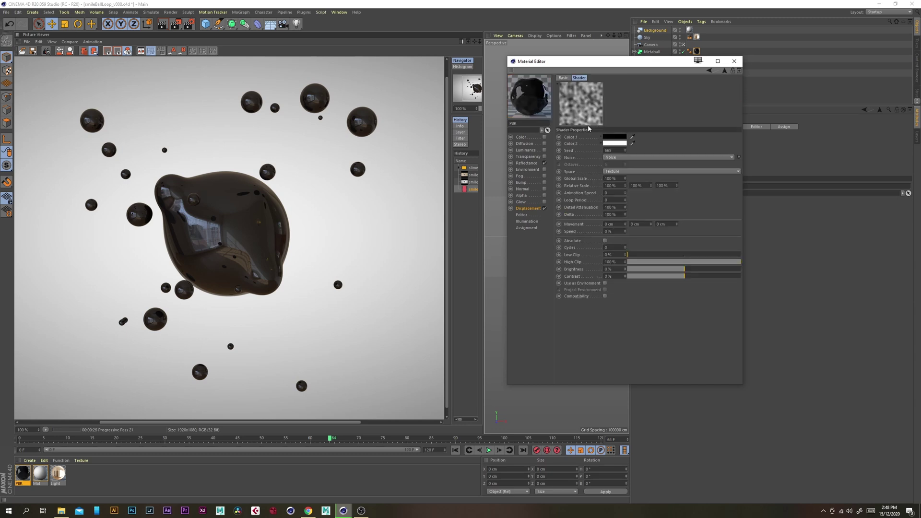
click(620, 158)
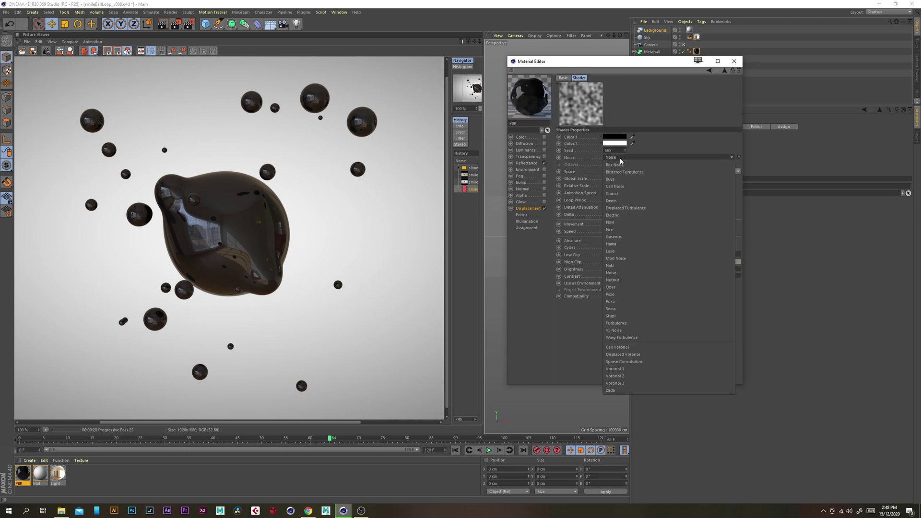
click(642, 338)
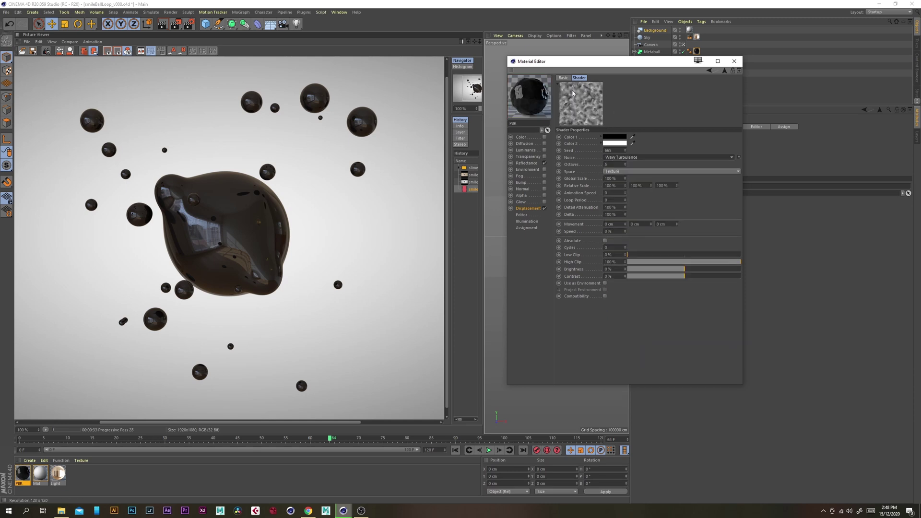
click(619, 179)
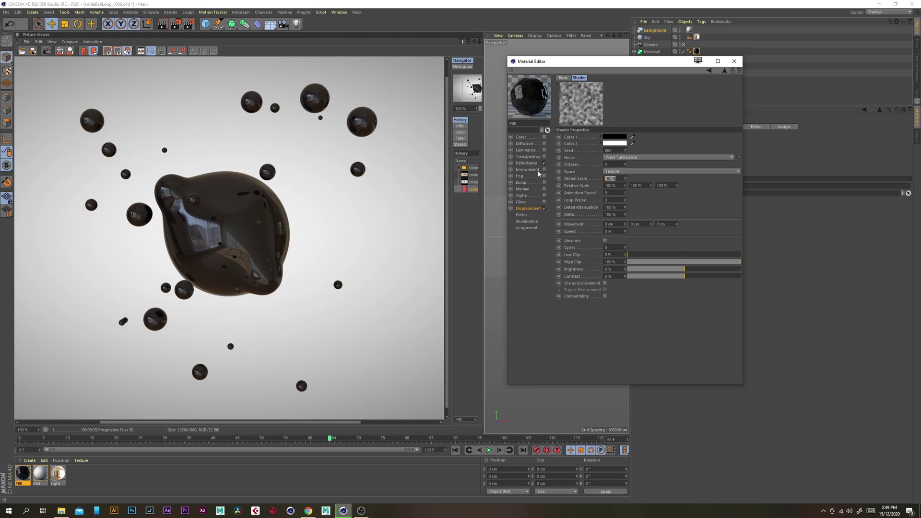
text(500)
key(Return)
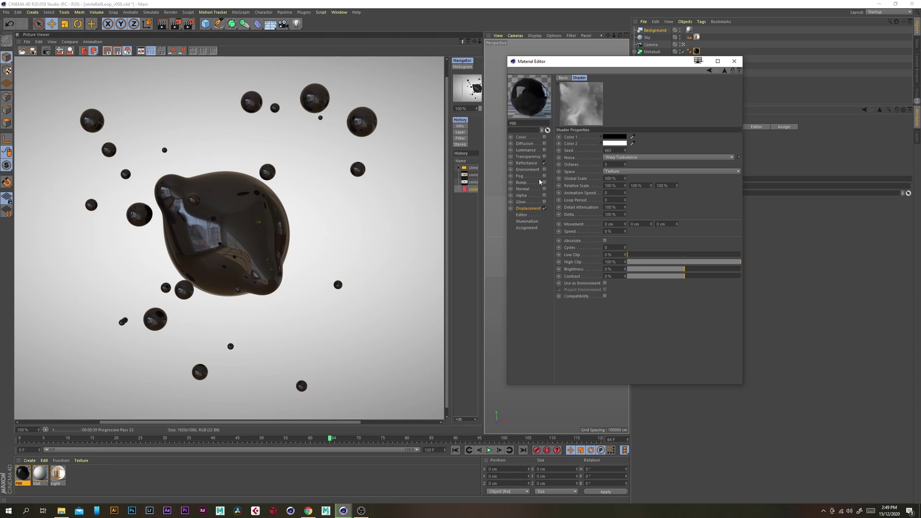
Turn on Sub Polygon Displacement, Round Geometry and Map Rounded Geometry, with 50% strength
click(527, 209)
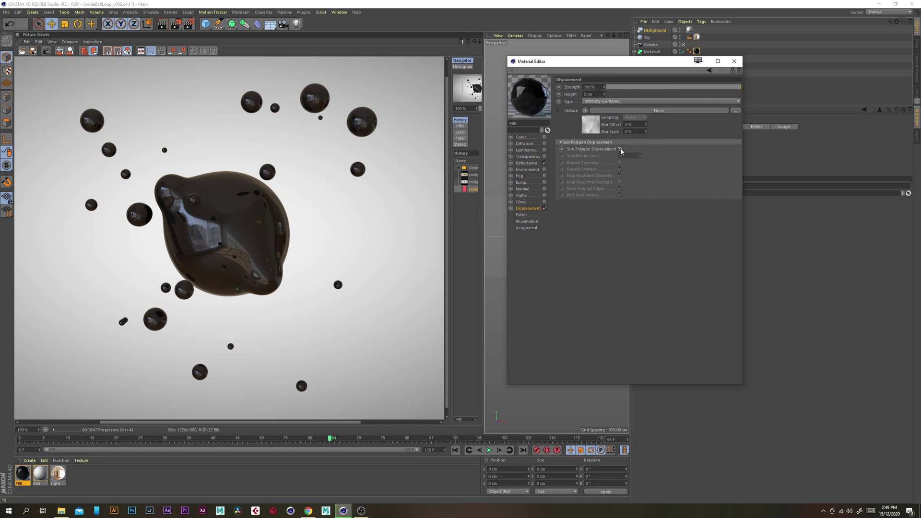
click(620, 149)
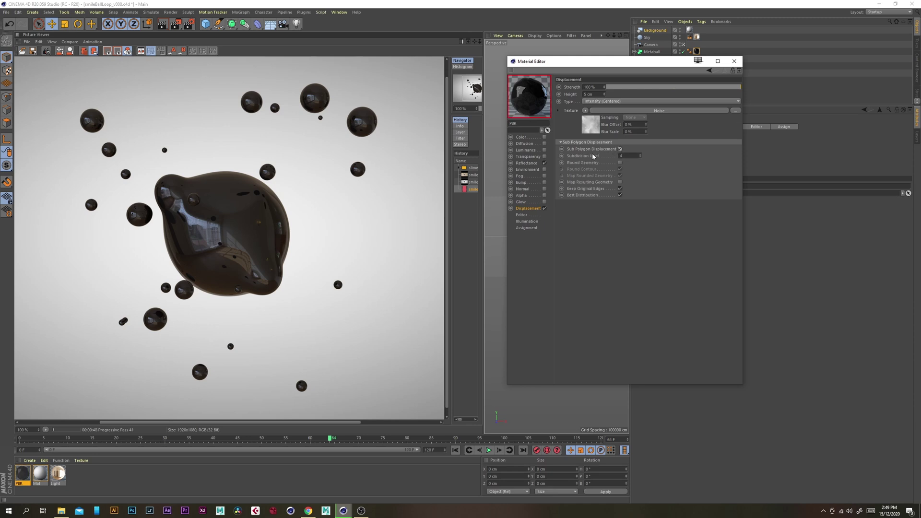
click(621, 163)
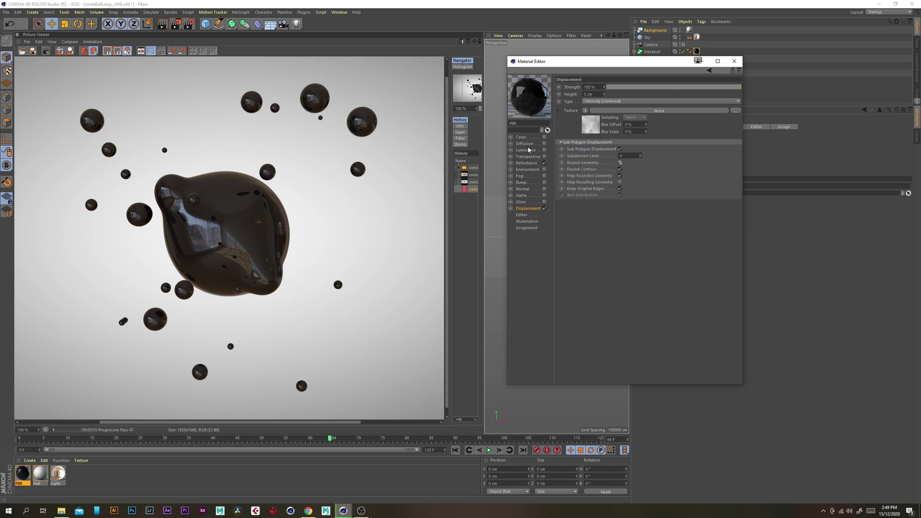
click(620, 176)
click(595, 86)
text(50)
key(Return)
Restart the render with displacement and compare it against the previous History entry
click(176, 28)
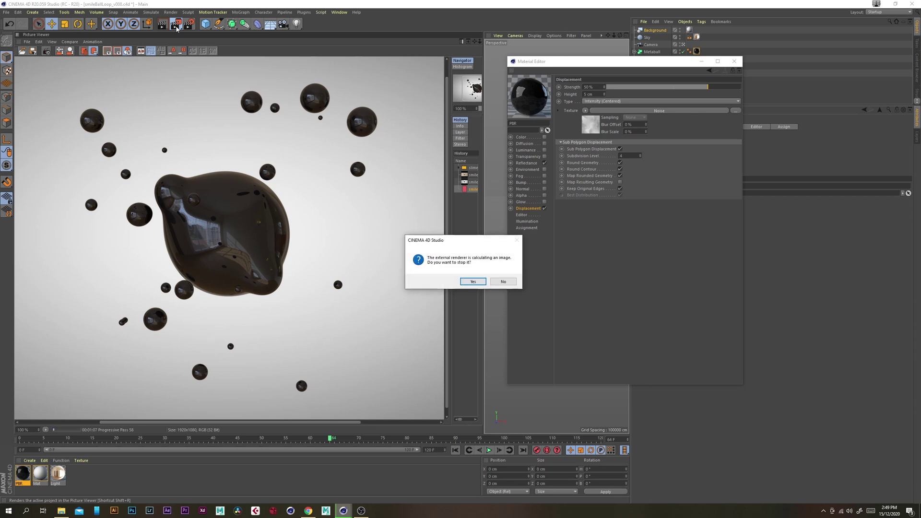
click(473, 282)
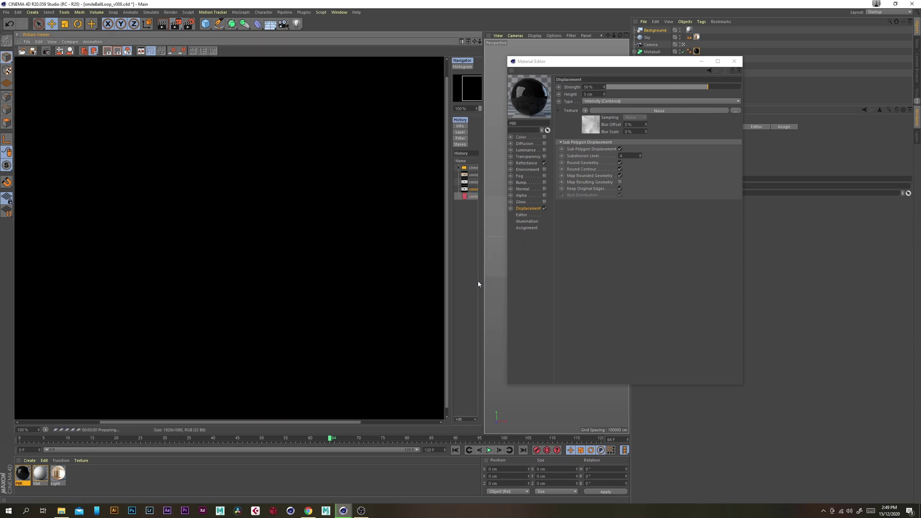
click(473, 190)
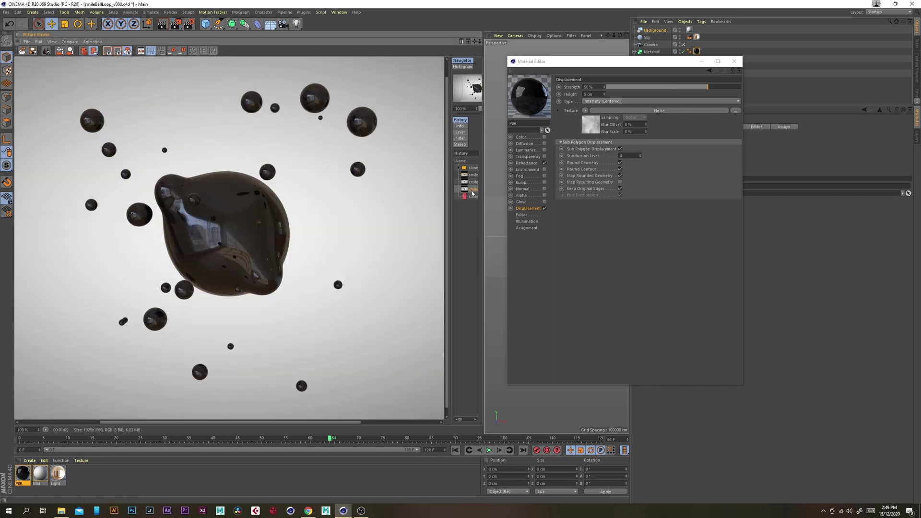
click(473, 194)
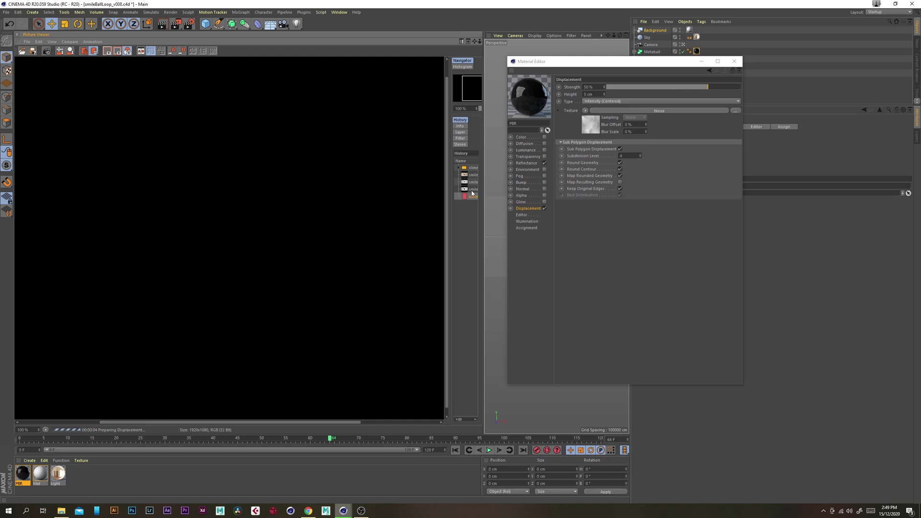
click(472, 190)
click(472, 194)
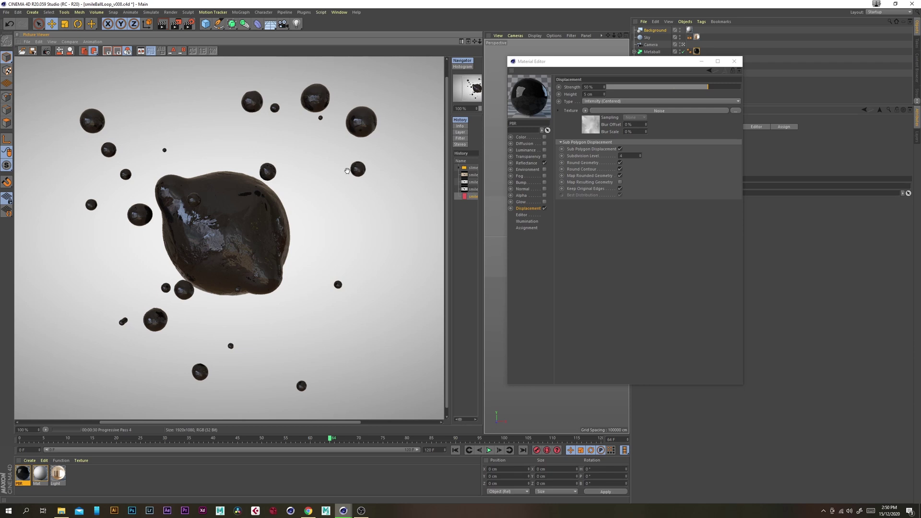
scroll(181, 273, up, 3)
drag(181, 274, 301, 103)
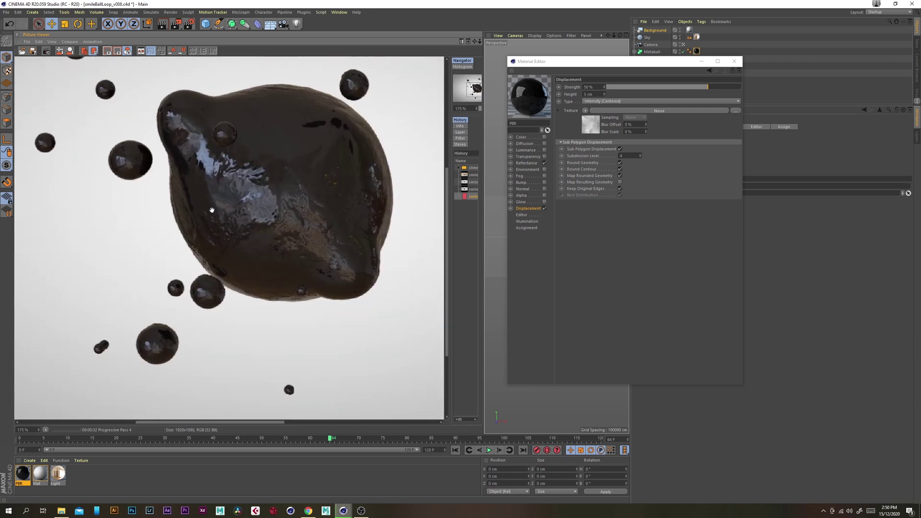
drag(230, 267, 216, 189)
scroll(229, 205, down, 2)
scroll(229, 206, down, 2)
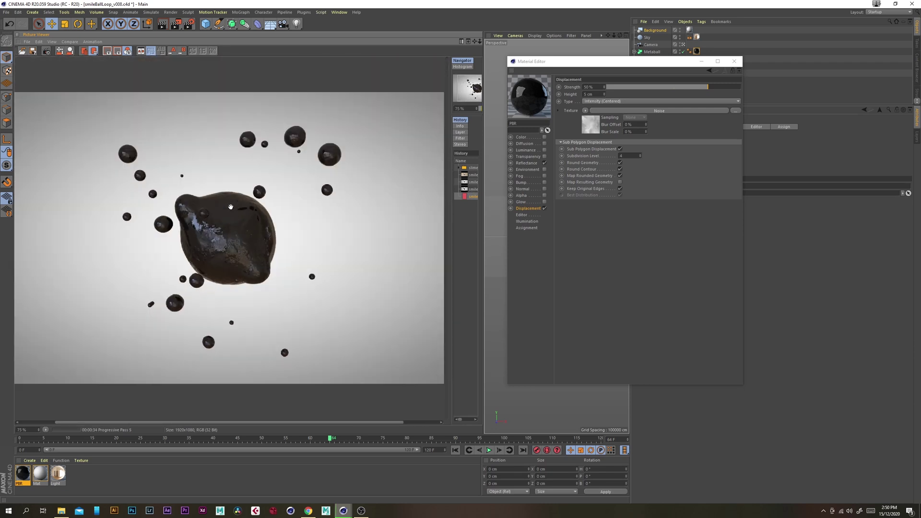
scroll(228, 218, up, 1)
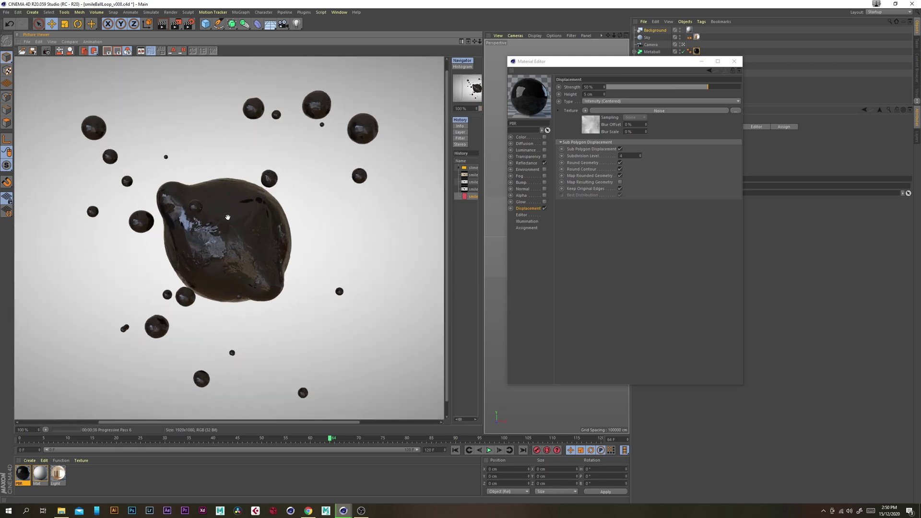